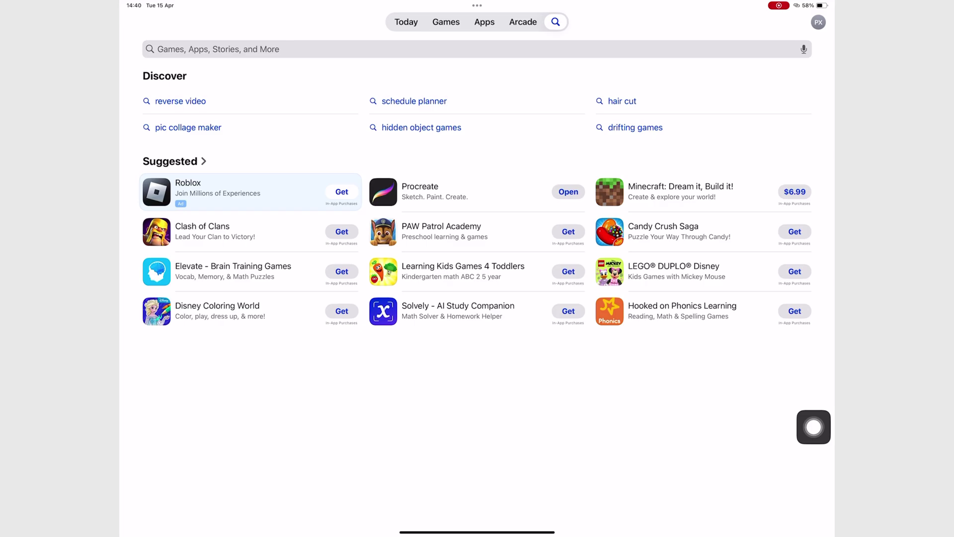
Step: Search the App Store for TickTick and open its app page
{"action": "left_click", "coordinate": [477, 48]}
{"action": "type", "text": "TickTick"}
{"action": "key", "text": "Return"}
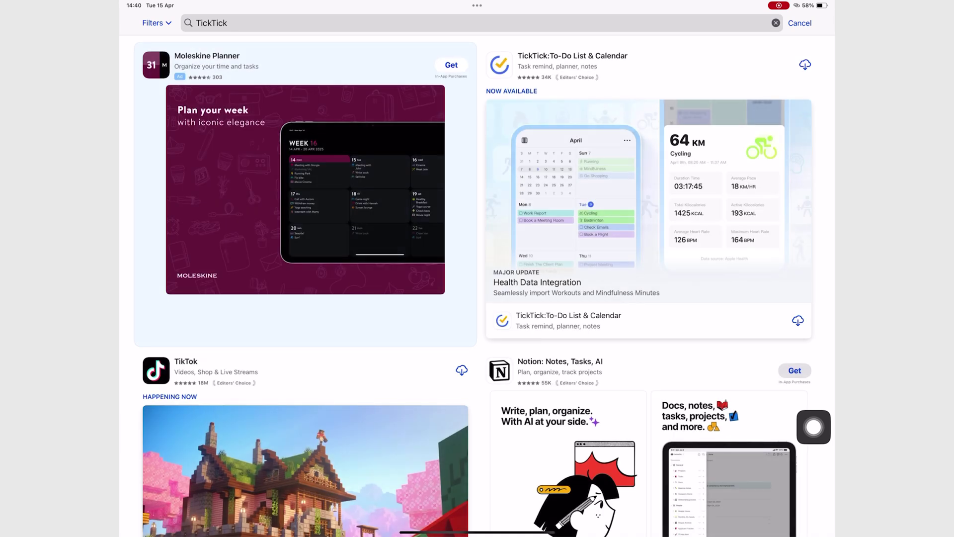
{"action": "left_click", "coordinate": [572, 56]}
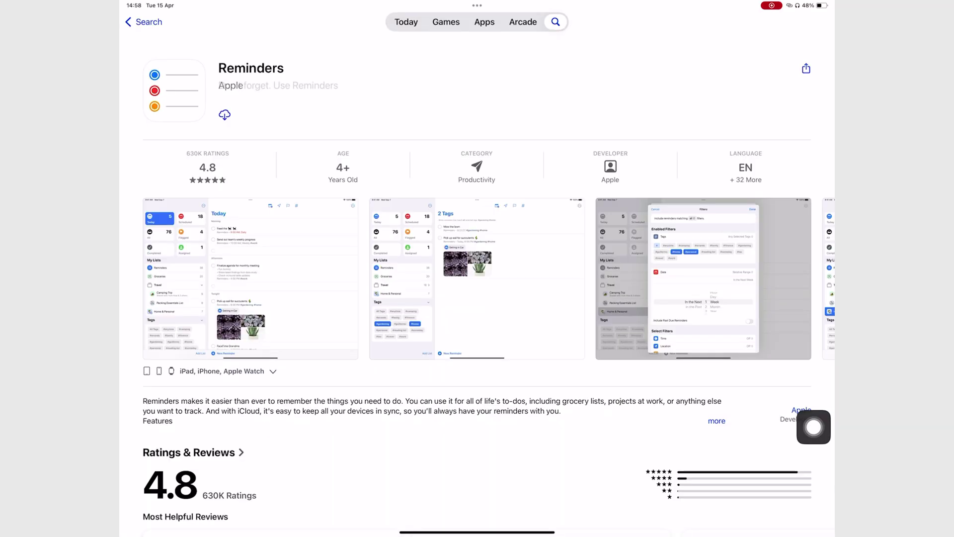
Step: Download and launch Reminders despite Low Data Mode, returning to TickTick's listing
{"action": "left_click", "coordinate": [225, 114]}
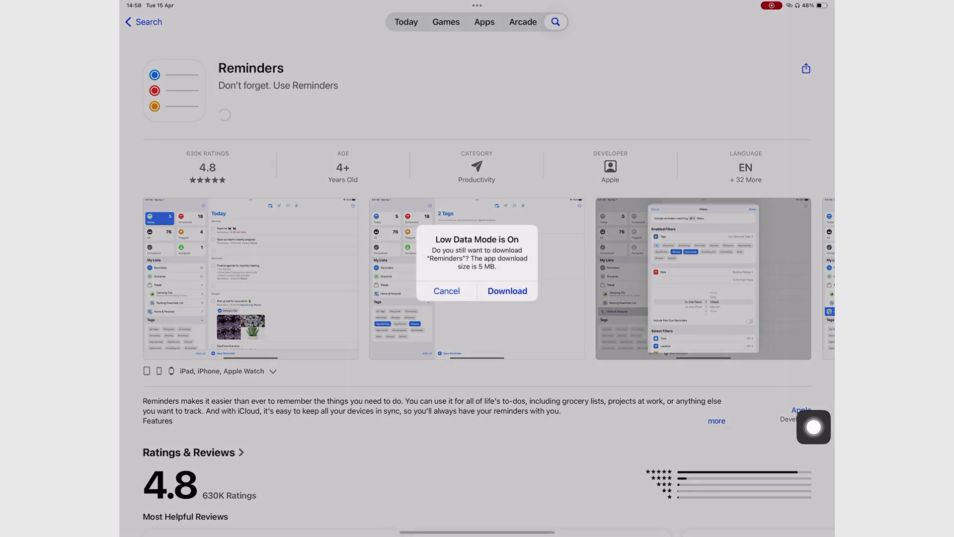
{"action": "left_click", "coordinate": [508, 409]}
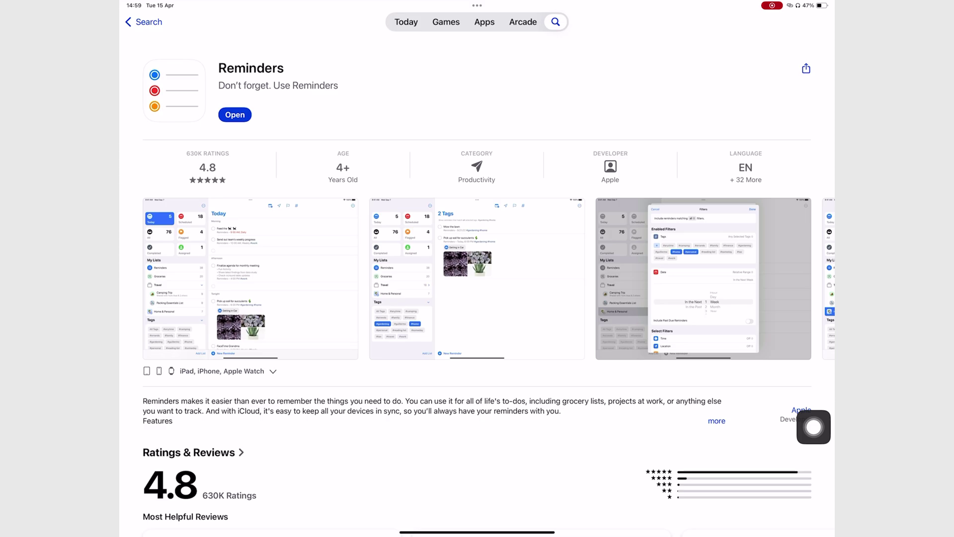
{"action": "left_click", "coordinate": [235, 115]}
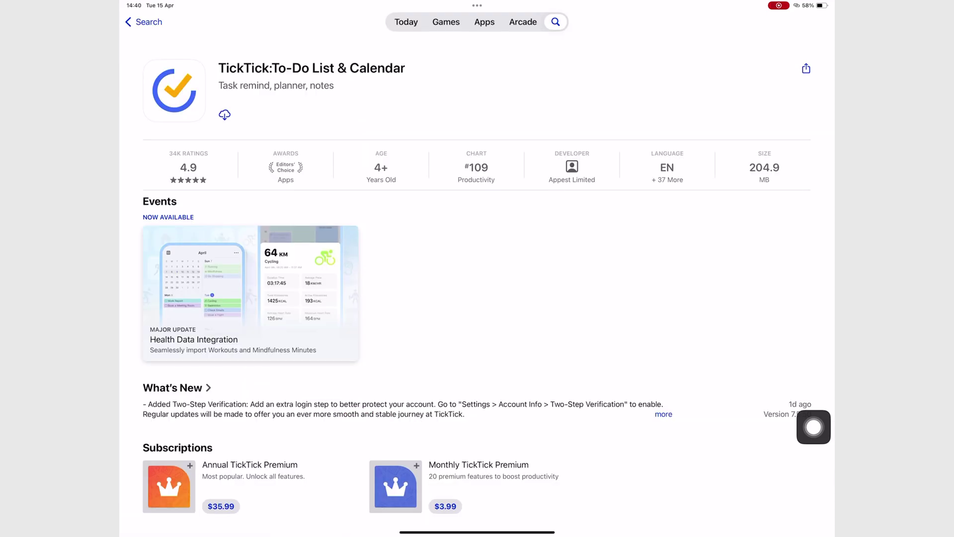
{"action": "scroll", "coordinate": [477, 298], "scroll_direction": "down", "scroll_amount": 5}
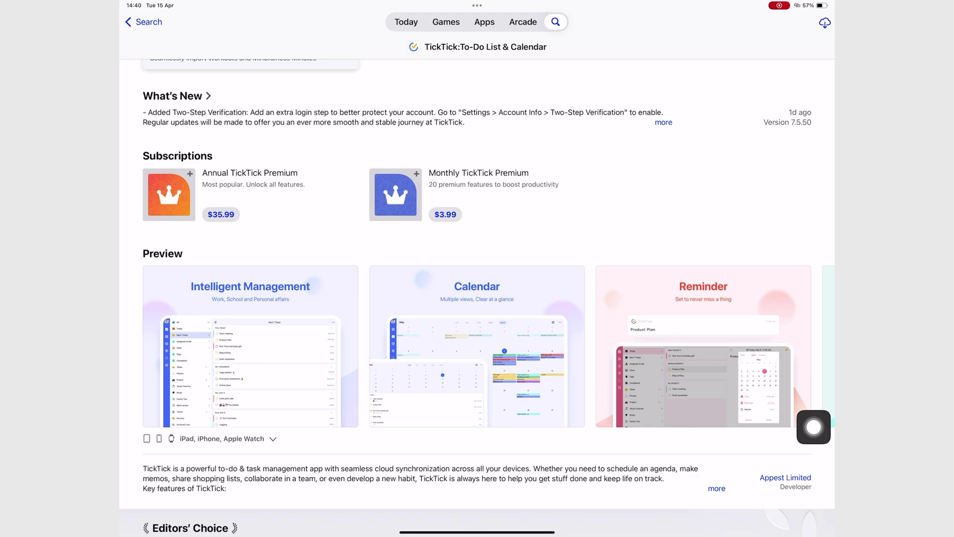
Step: Download TickTick from its App Store page, confirming the Low Data Mode alert
{"action": "scroll", "coordinate": [477, 298], "scroll_direction": "up", "scroll_amount": 5}
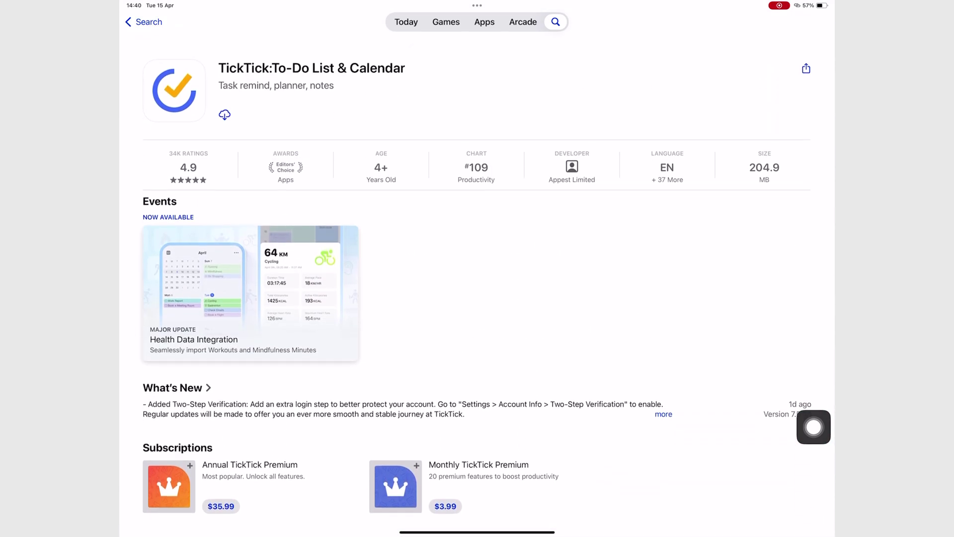
{"action": "left_click", "coordinate": [225, 114]}
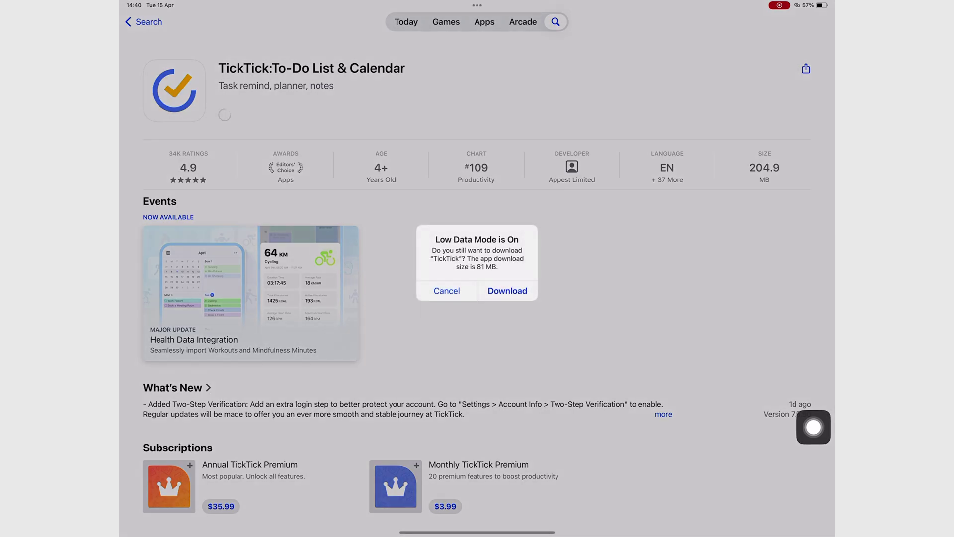
{"action": "left_click", "coordinate": [507, 290]}
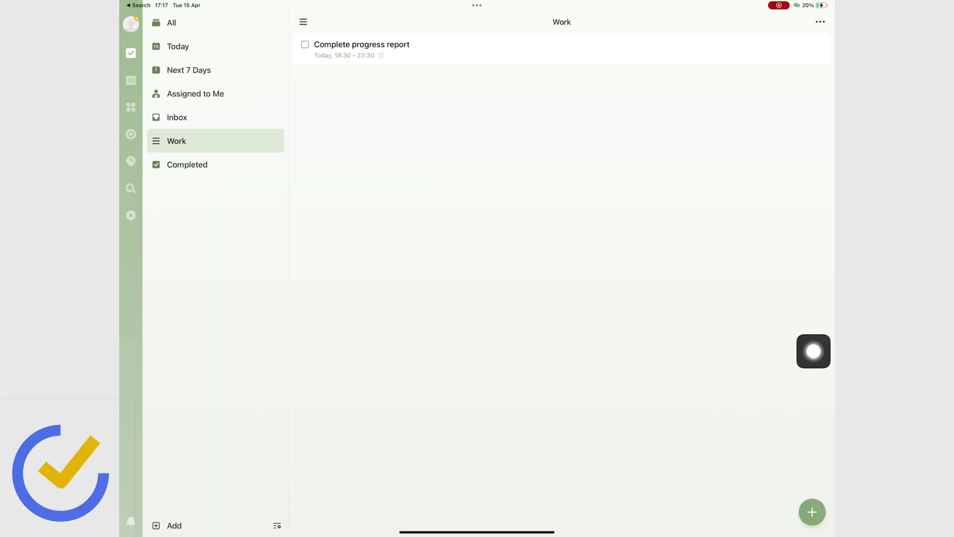
Step: Preview and apply the blue Frozen theme from the Photograph themes
{"action": "scroll", "coordinate": [573, 285], "scroll_direction": "down", "scroll_amount": 9}
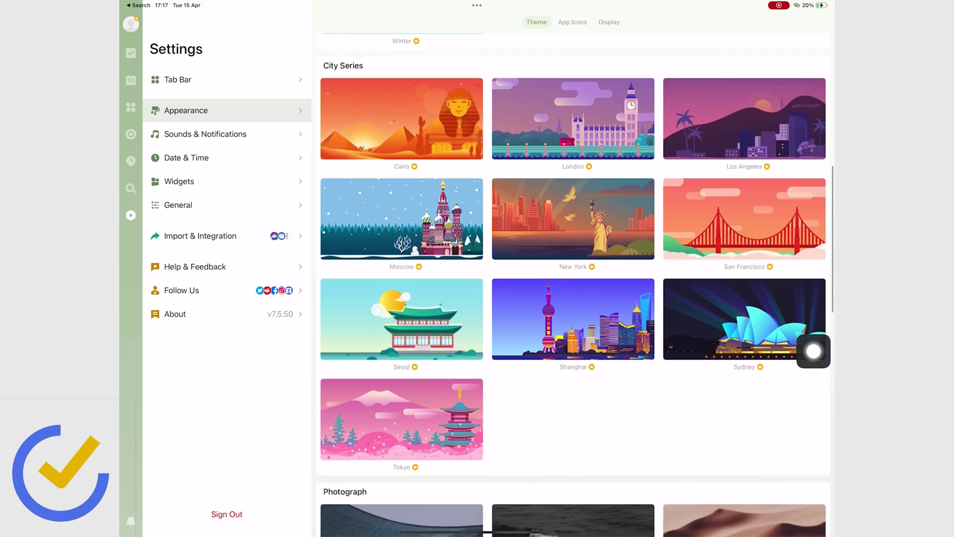
{"action": "scroll", "coordinate": [573, 284], "scroll_direction": "down", "scroll_amount": 5}
{"action": "scroll", "coordinate": [573, 284], "scroll_direction": "down", "scroll_amount": 10}
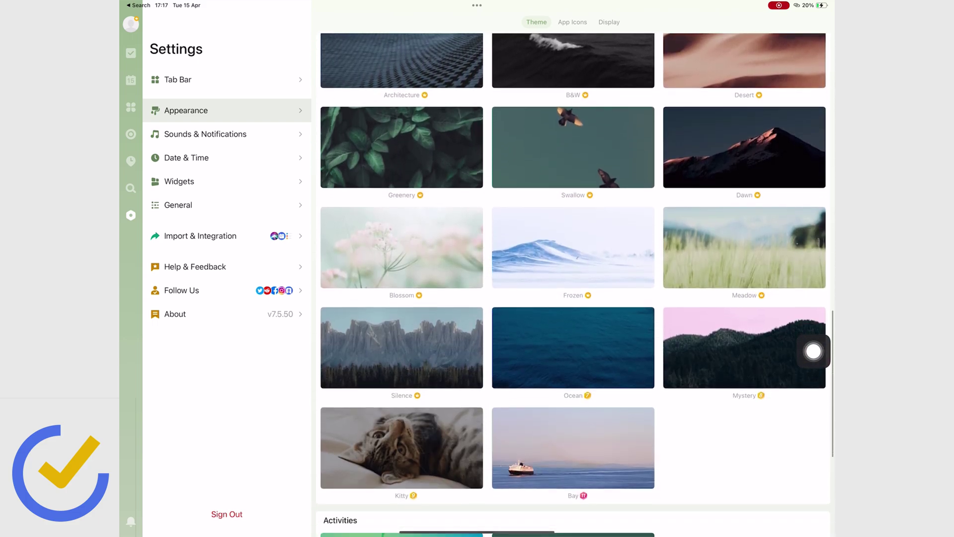
{"action": "left_click", "coordinate": [573, 247]}
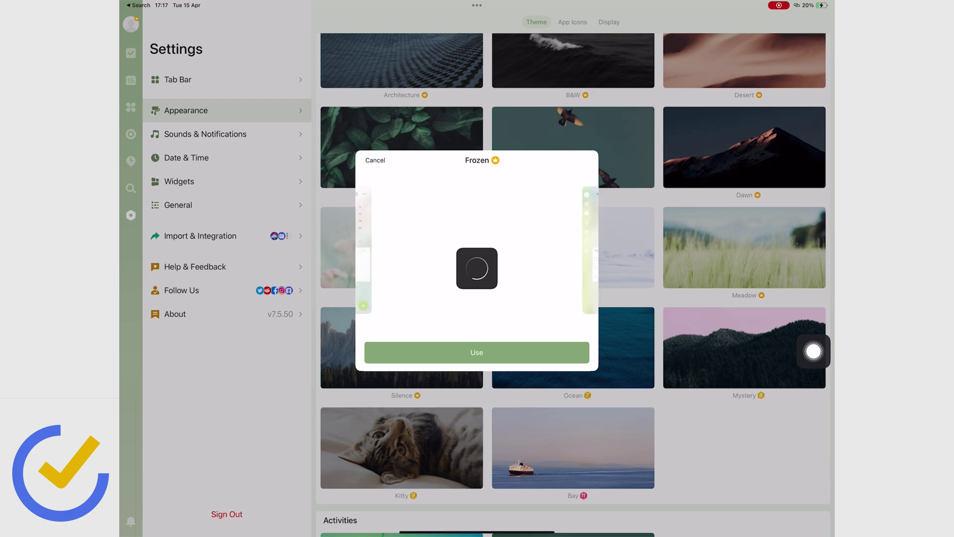
{"action": "mouse_move", "coordinate": [526, 249]}
{"action": "left_mouse_down"}
{"action": "mouse_move", "coordinate": [422, 249]}
{"action": "mouse_move", "coordinate": [527, 248]}
{"action": "left_mouse_up"}
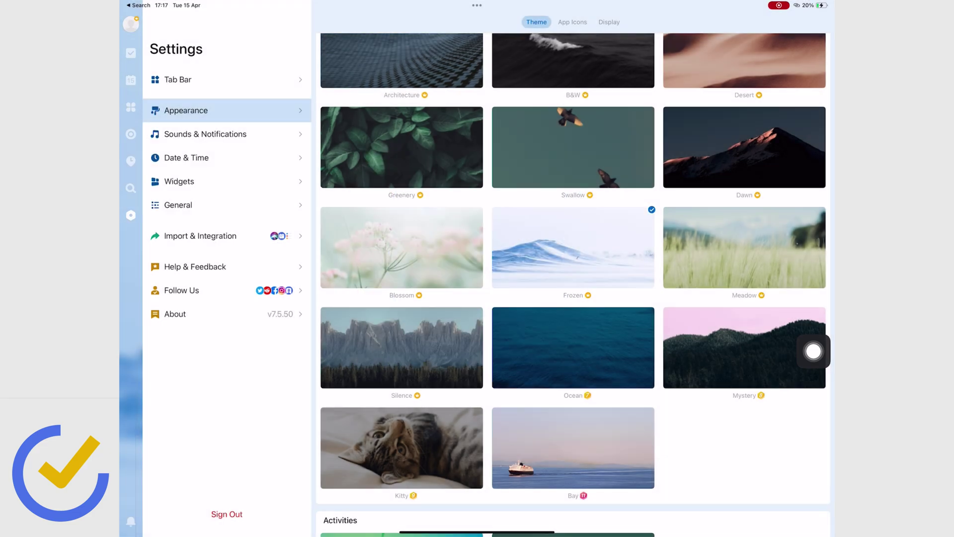
{"action": "scroll", "coordinate": [573, 284], "scroll_direction": "down", "scroll_amount": 5}
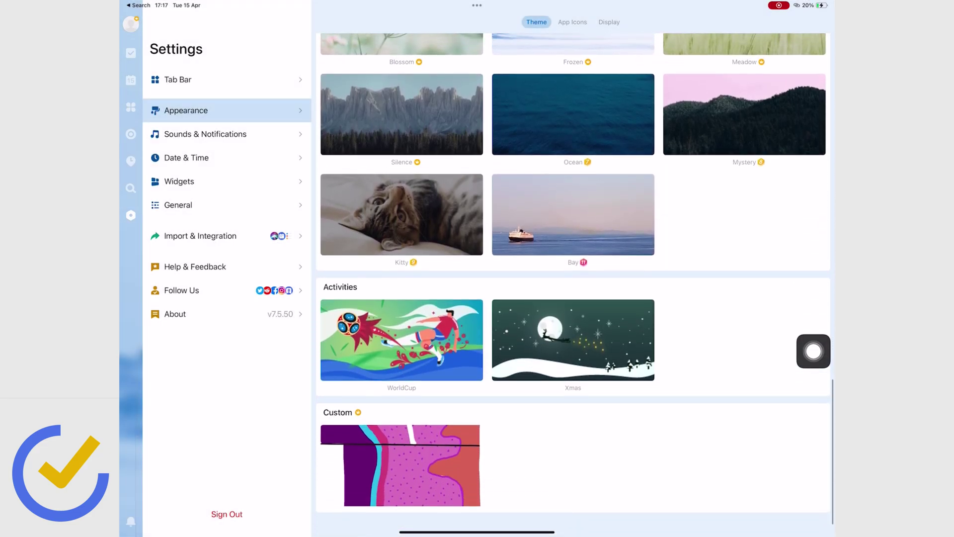
{"action": "scroll", "coordinate": [572, 285], "scroll_direction": "up", "scroll_amount": 3}
{"action": "scroll", "coordinate": [573, 285], "scroll_direction": "up", "scroll_amount": 3}
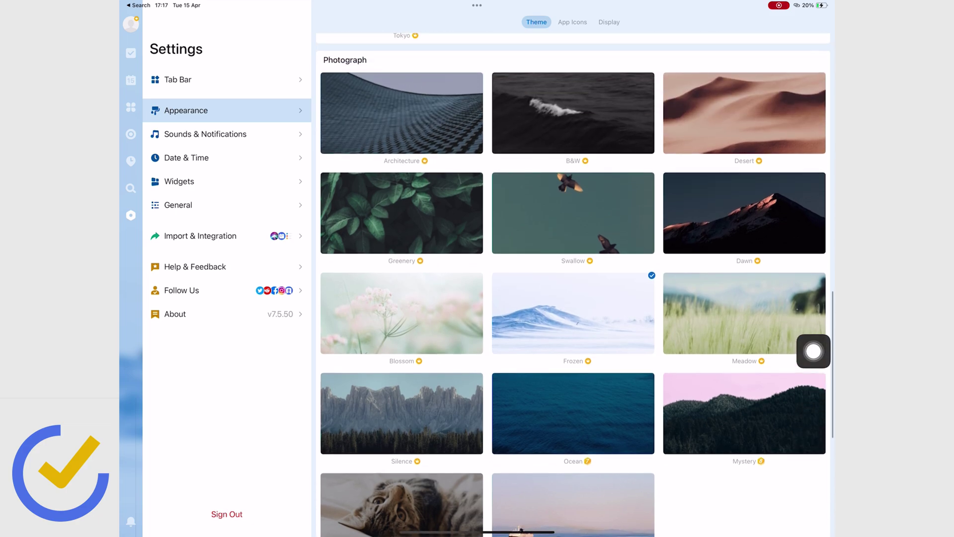
{"action": "scroll", "coordinate": [573, 285], "scroll_direction": "up", "scroll_amount": 5}
{"action": "scroll", "coordinate": [572, 285], "scroll_direction": "up", "scroll_amount": 1}
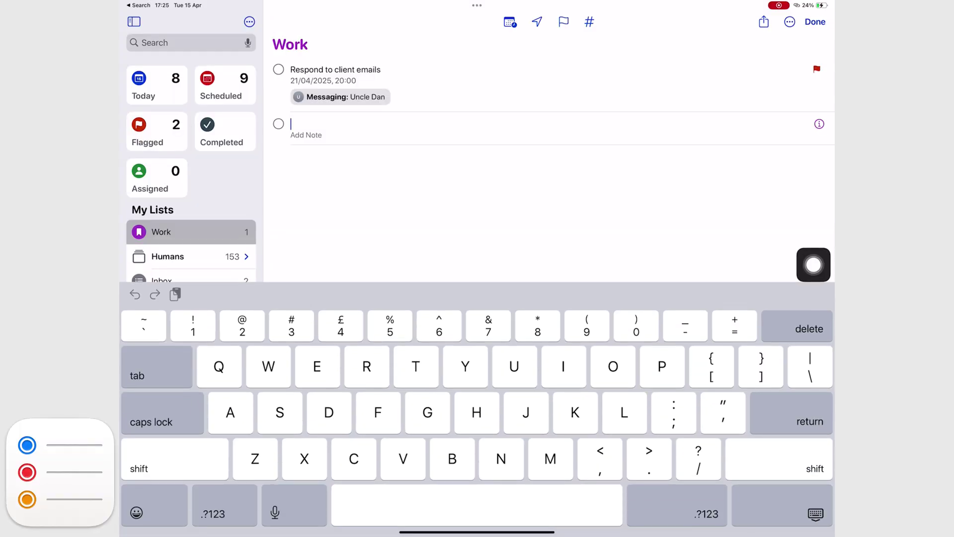
Step: Dictate 'Complete progress reports' and schedule it for 11:30 with a 15-minute early reminder
{"action": "left_click", "coordinate": [294, 505]}
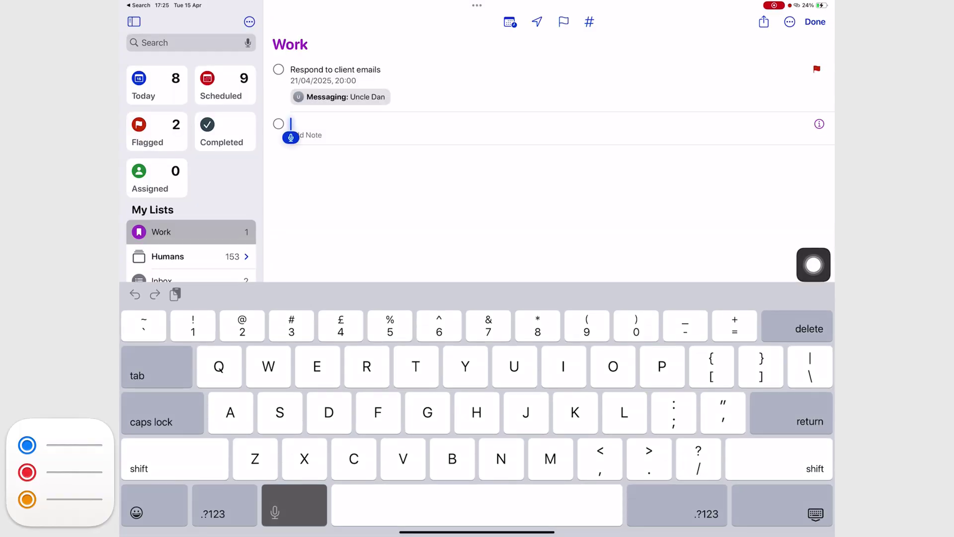
{"action": "type", "text": "Complete progress"}
{"action": "left_click", "coordinate": [819, 124]}
{"action": "left_click", "coordinate": [801, 155]}
{"action": "scroll", "coordinate": [724, 222], "scroll_direction": "up", "scroll_amount": 7}
{"action": "left_click", "coordinate": [756, 237]}
{"action": "scroll", "coordinate": [756, 222], "scroll_direction": "down", "scroll_amount": 5}
{"action": "left_click", "coordinate": [798, 290]}
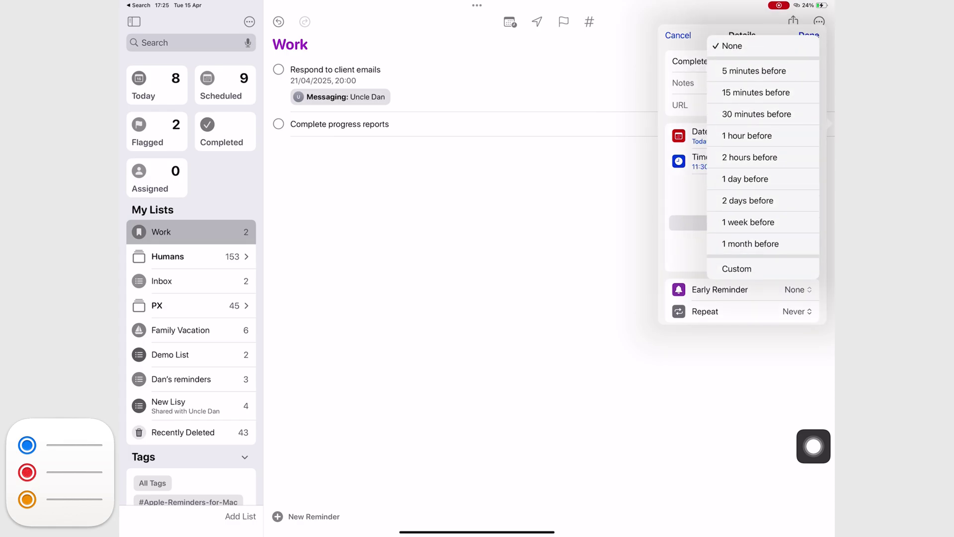
{"action": "left_click", "coordinate": [750, 91]}
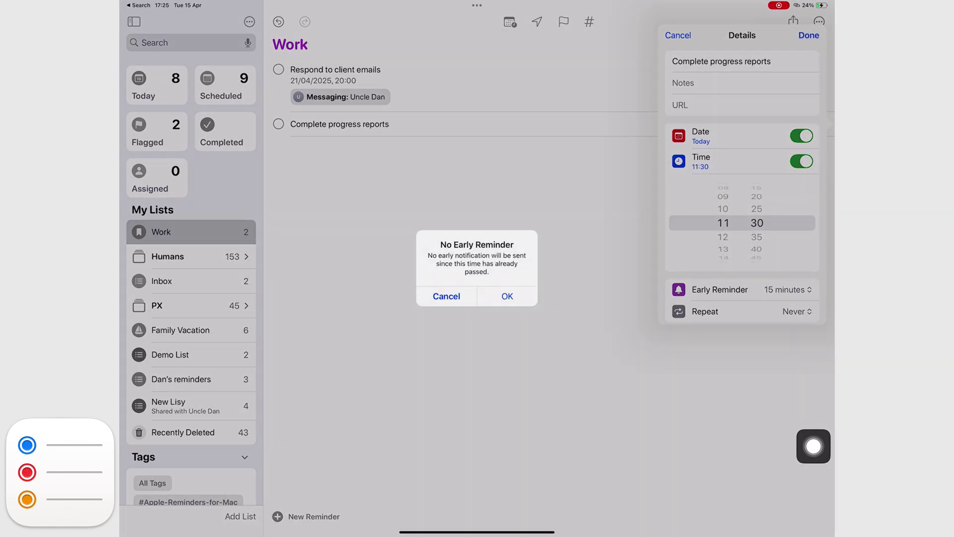
{"action": "left_click", "coordinate": [507, 296]}
{"action": "left_click", "coordinate": [809, 35]}
Step: Move the Complete progress reports due date to 16 April
{"action": "left_click", "coordinate": [353, 123]}
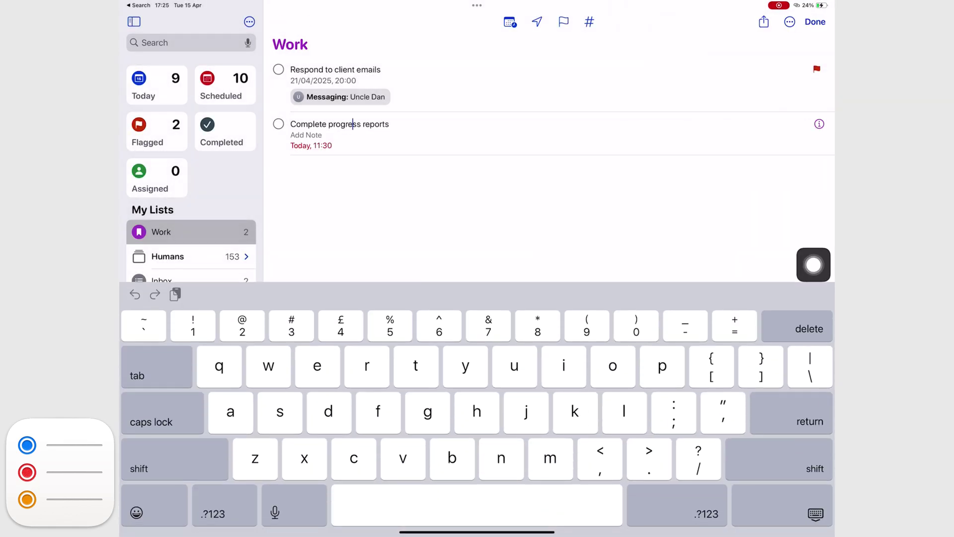
{"action": "left_click", "coordinate": [819, 123]}
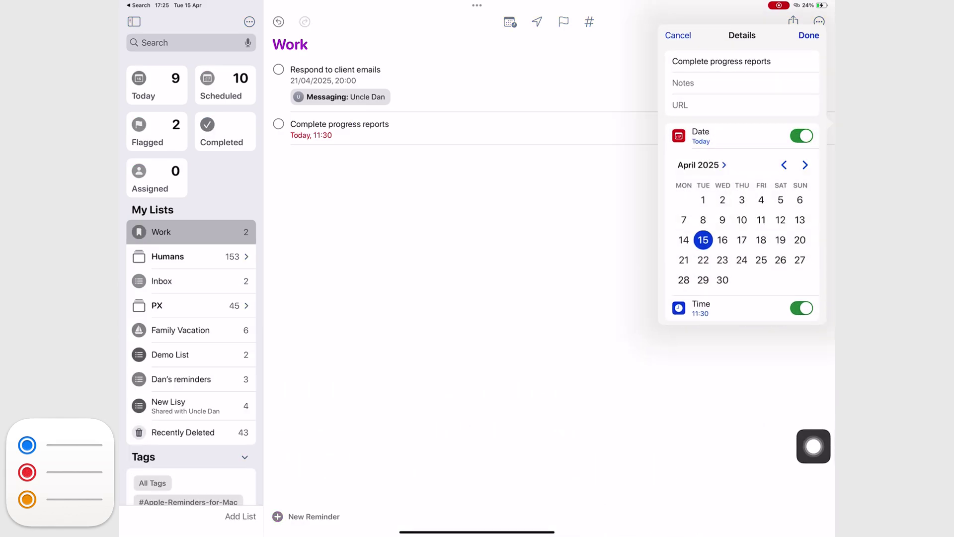
{"action": "left_click", "coordinate": [722, 239]}
{"action": "left_click", "coordinate": [808, 35]}
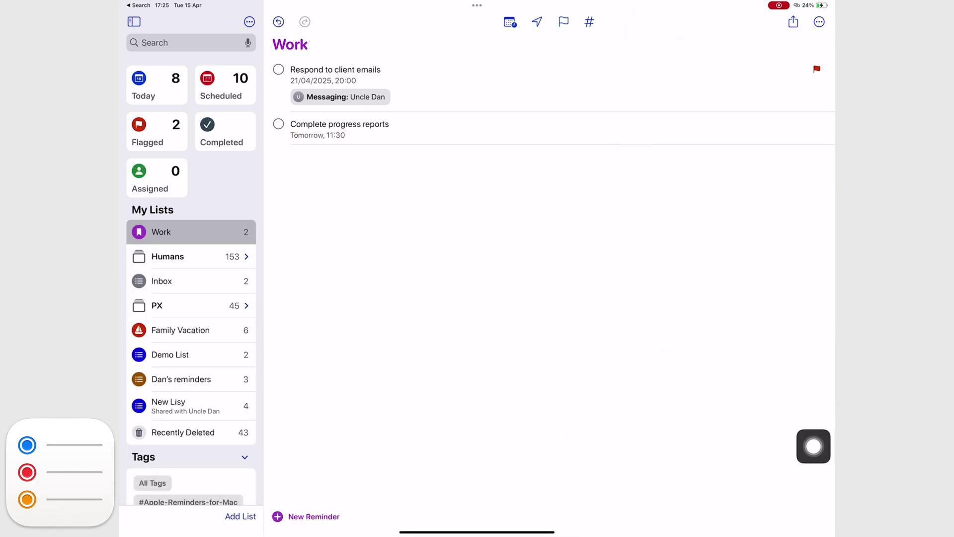
Step: Add a 'Schedule team meetings' reminder to the Work list
{"action": "left_click", "coordinate": [447, 157]}
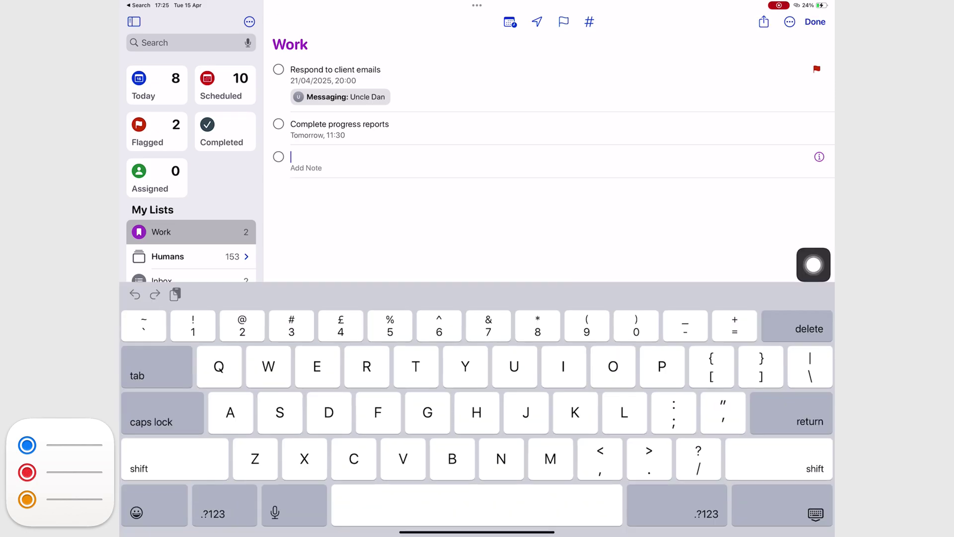
{"action": "type", "text": "Schedule team meetings"}
{"action": "left_click", "coordinate": [815, 22]}
Step: Give Schedule team meetings a due date of 16 April at 15:00
{"action": "left_click", "coordinate": [336, 157]}
{"action": "left_click", "coordinate": [819, 157]}
{"action": "left_click", "coordinate": [802, 136]}
{"action": "left_click", "coordinate": [722, 239]}
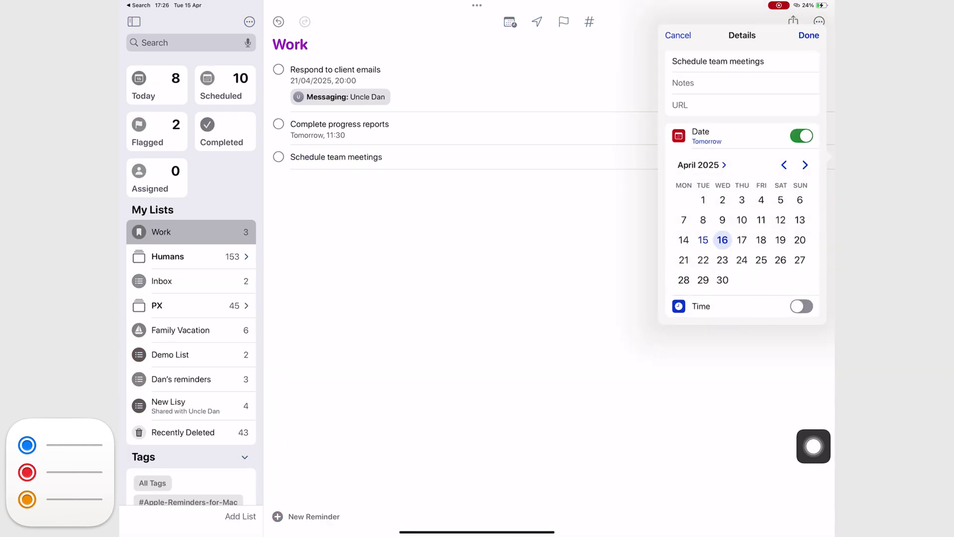
{"action": "scroll", "coordinate": [742, 223], "scroll_direction": "down", "scroll_amount": 5}
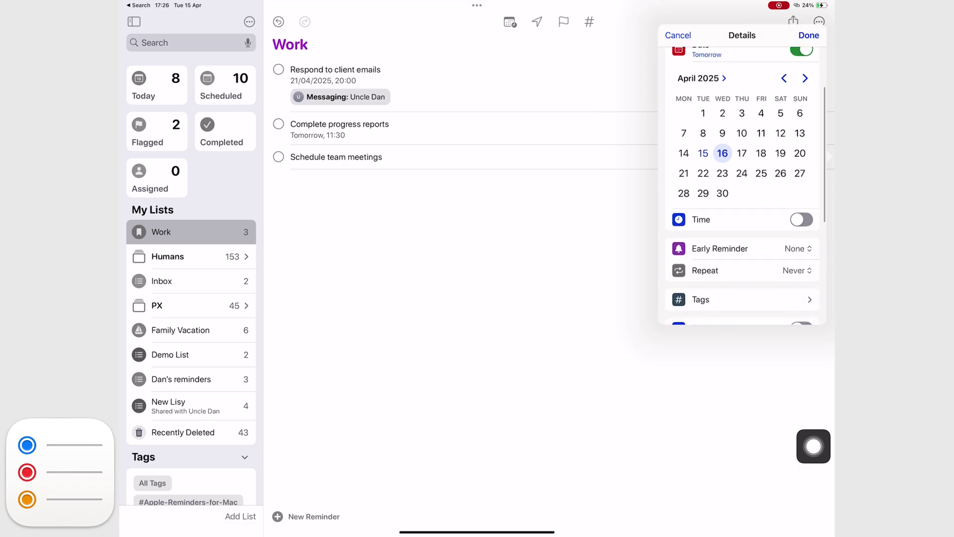
{"action": "left_click", "coordinate": [801, 154]}
{"action": "scroll", "coordinate": [724, 120], "scroll_direction": "up", "scroll_amount": 3}
{"action": "left_click", "coordinate": [797, 187]}
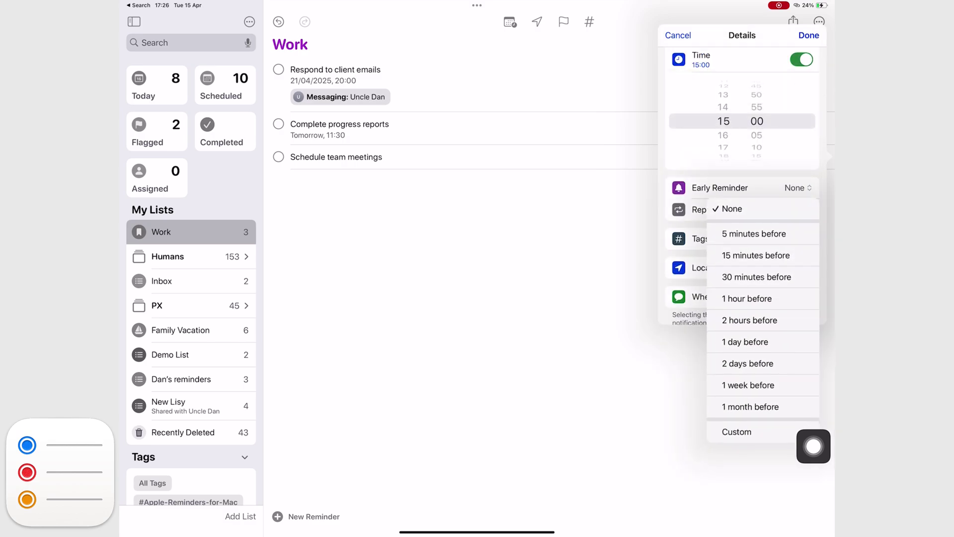
{"action": "left_click", "coordinate": [808, 34]}
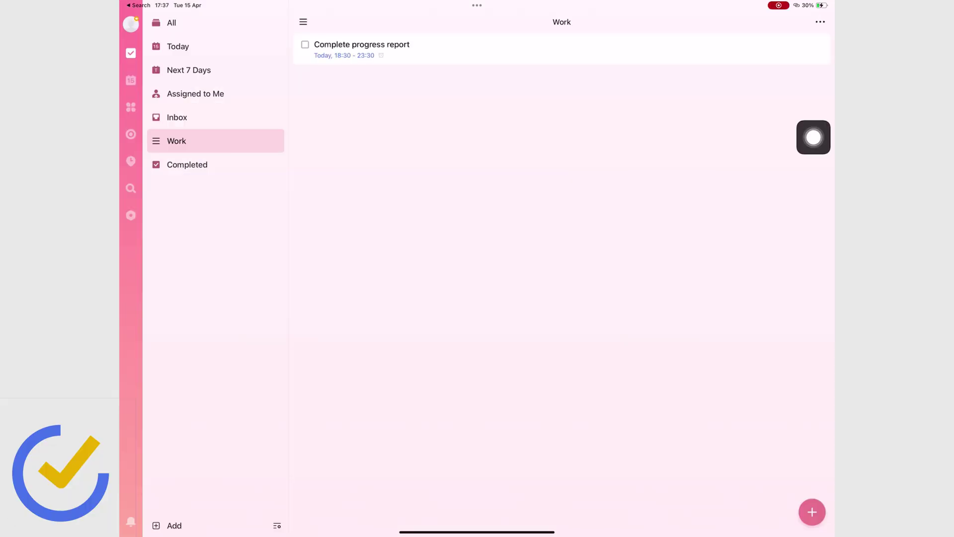
Step: Delete the 'Complete progress report' task and rename the Work list to Personal
{"action": "left_click_drag", "start_coordinate": [696, 48], "coordinate": [497, 48]}
{"action": "left_click", "coordinate": [795, 48]}
{"action": "right_click", "coordinate": [176, 140]}
{"action": "left_click", "coordinate": [159, 172]}
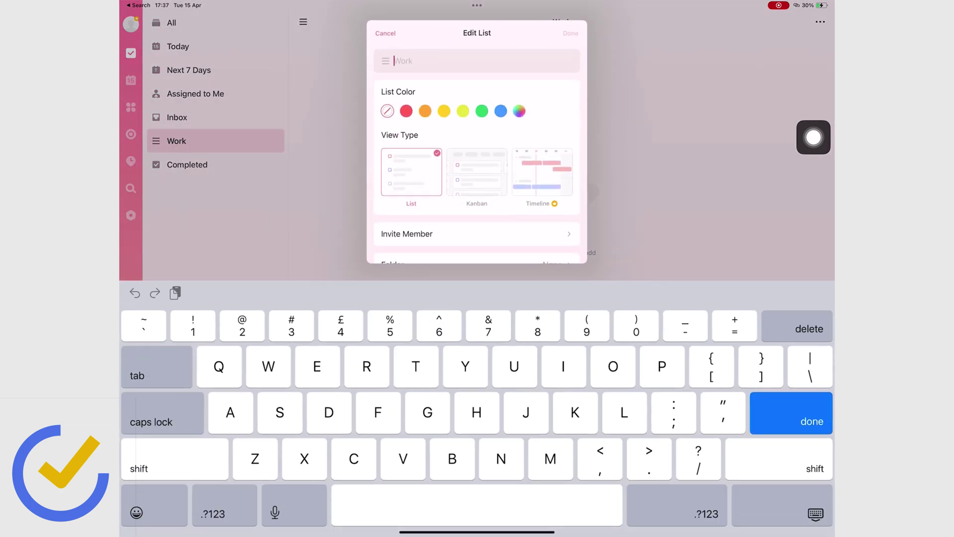
{"action": "type", "text": "Perao"}
{"action": "key", "text": "BackSpace"}
{"action": "key", "text": "BackSpace"}
{"action": "type", "text": "sonal"}
{"action": "key", "text": "Return"}
Step: Add a 'Buy groceries' task to the Personal list
{"action": "left_click", "coordinate": [812, 512]}
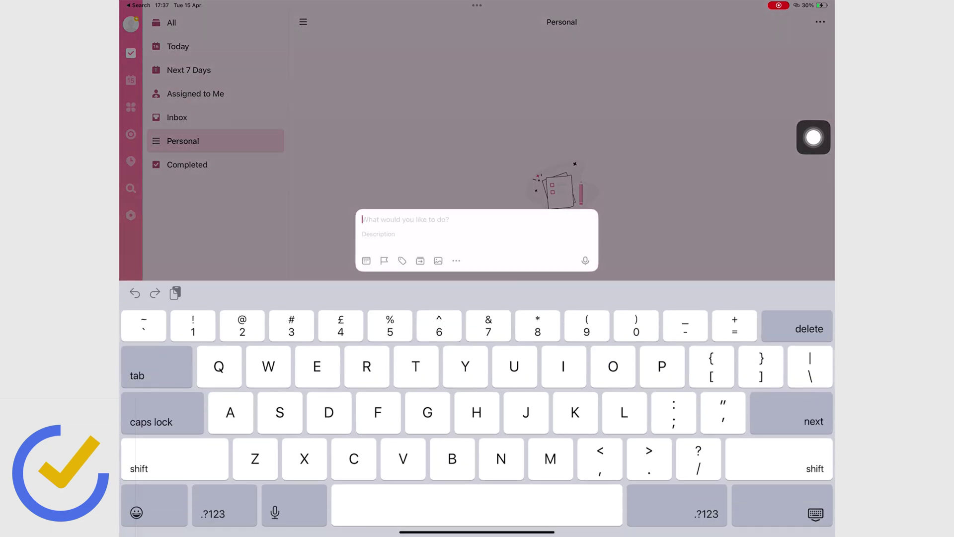
{"action": "type", "text": "Buy groceries"}
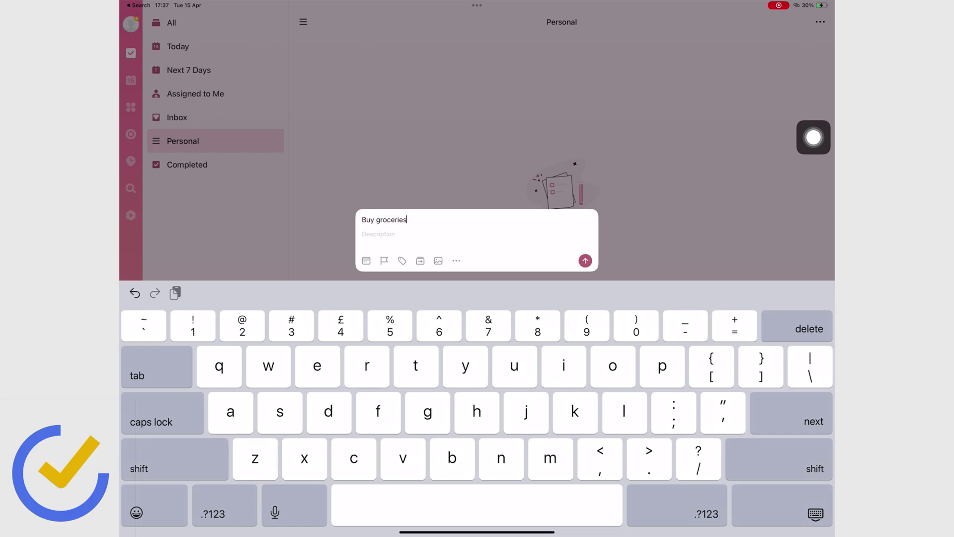
{"action": "left_click", "coordinate": [456, 261]}
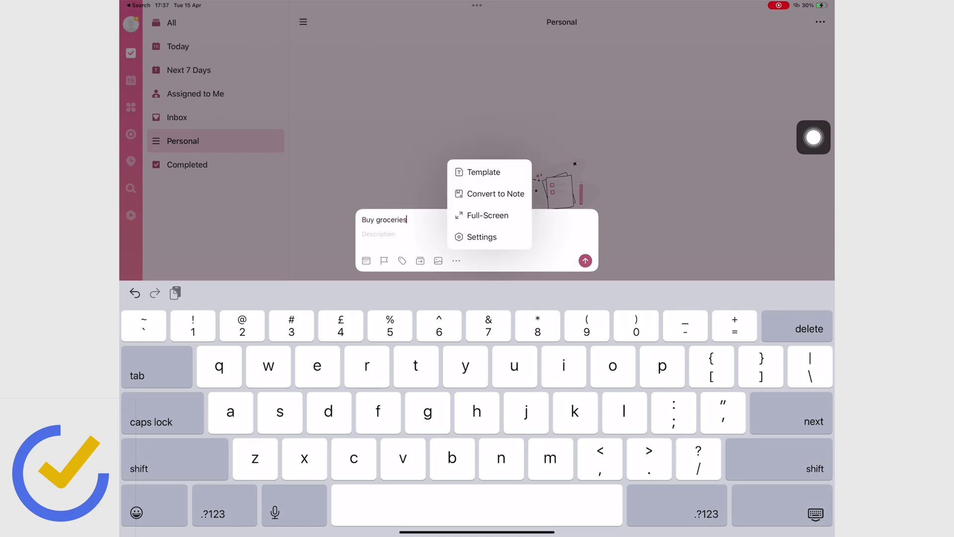
{"action": "left_click", "coordinate": [561, 125]}
Step: Allow microphone and speech recognition access for voice task entry
{"action": "left_click", "coordinate": [812, 512]}
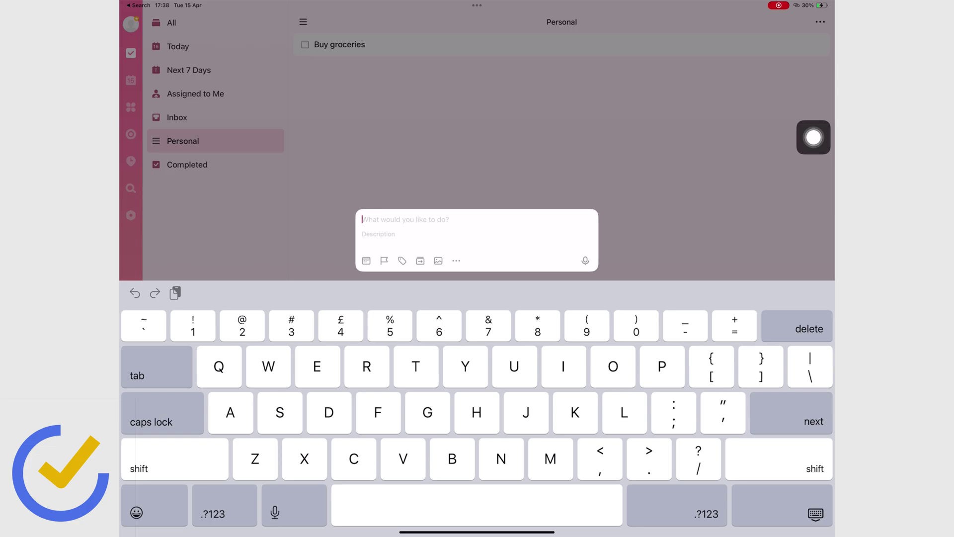
{"action": "left_click", "coordinate": [586, 260]}
{"action": "left_click", "coordinate": [507, 296]}
{"action": "left_click", "coordinate": [506, 326]}
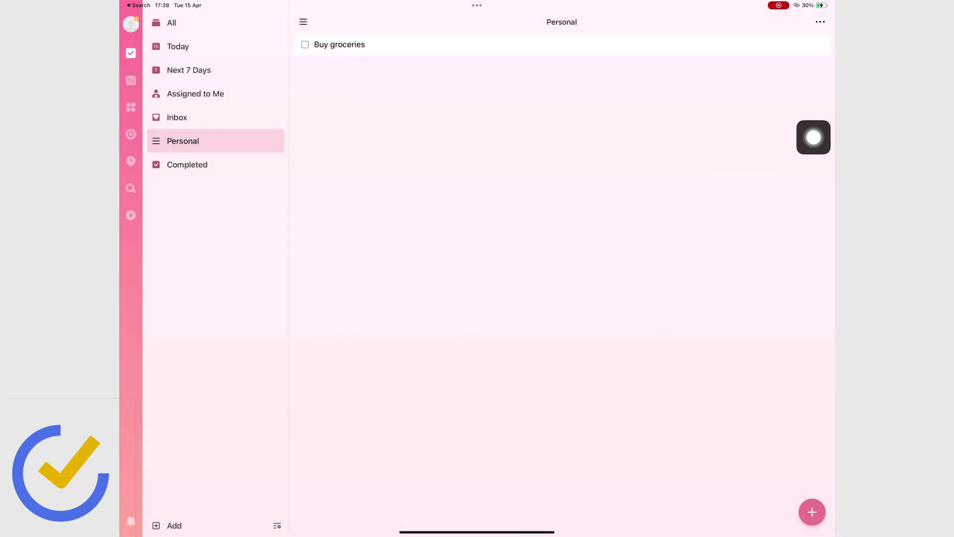
Step: Dictate and save a 'Pick up groceries' task
{"action": "left_click", "coordinate": [812, 512]}
{"action": "left_click", "coordinate": [586, 261]}
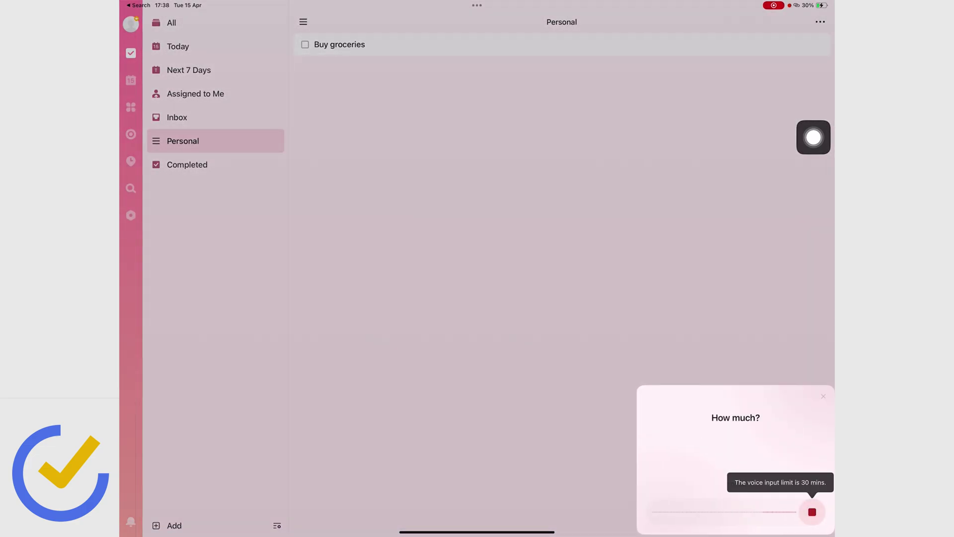
{"action": "left_click", "coordinate": [812, 512]}
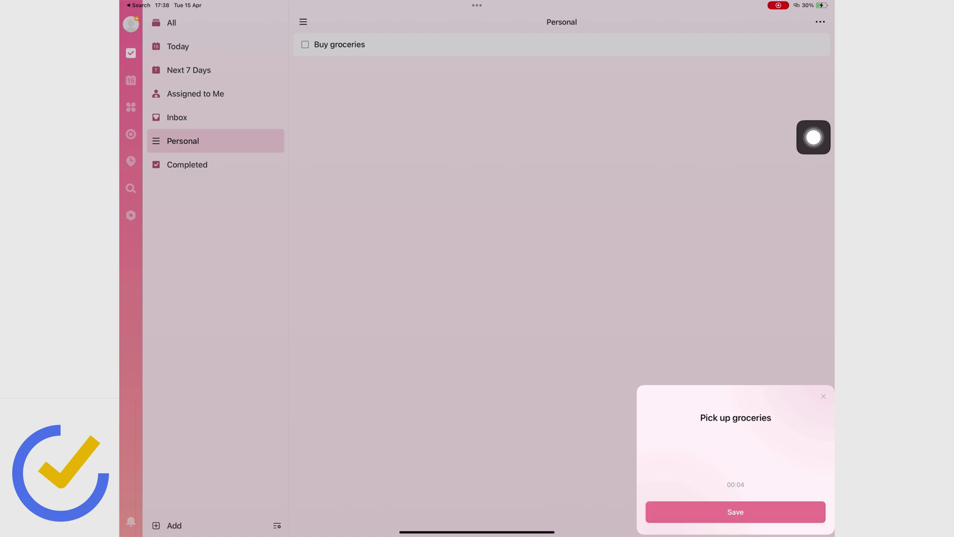
{"action": "left_click", "coordinate": [735, 512]}
{"action": "left_click", "coordinate": [726, 458]}
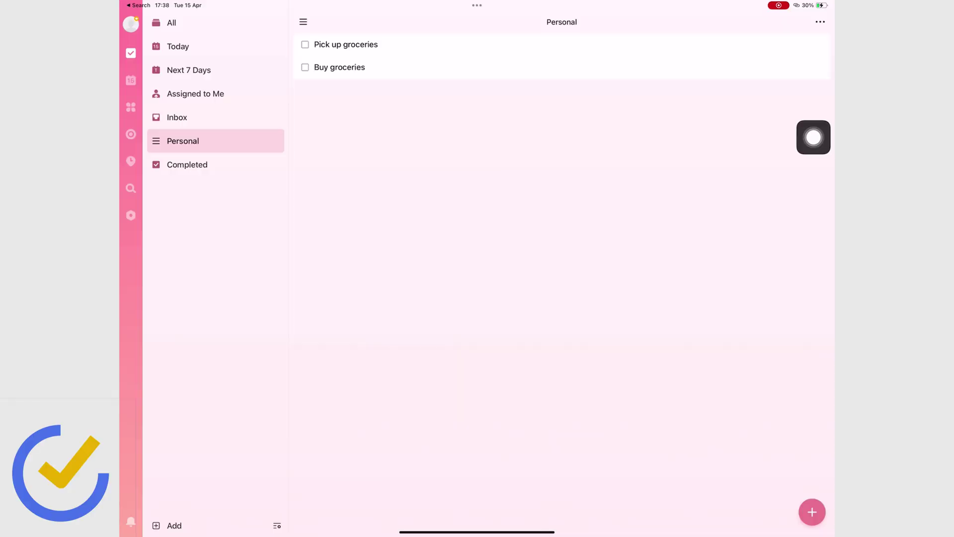
Step: Retitle the 'Pick up groceries' task to 'Pick up dry cleaning'
{"action": "left_click", "coordinate": [346, 44]}
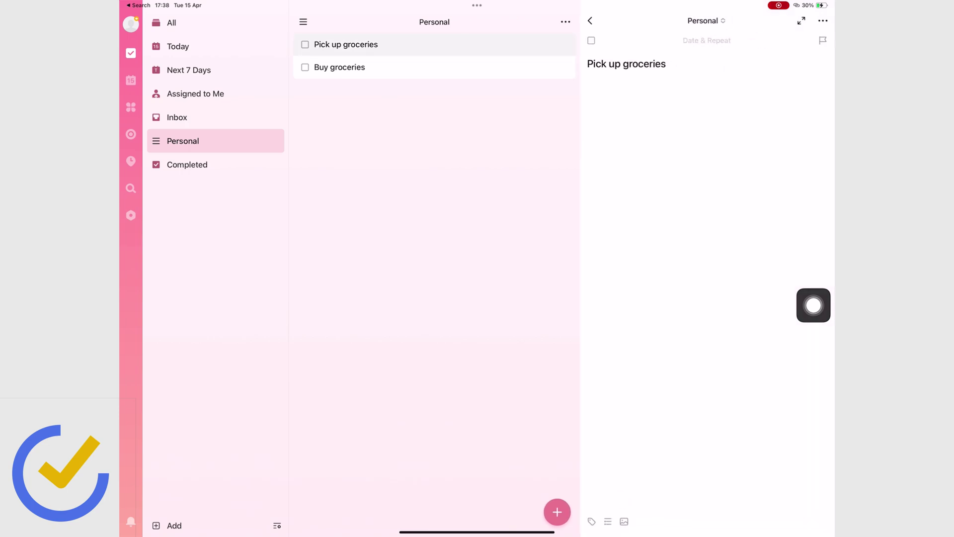
{"action": "left_click", "coordinate": [646, 63]}
{"action": "key", "text": "BackSpace"}
{"action": "key", "text": "BackSpace"}
{"action": "key", "text": "BackSpace"}
{"action": "key", "text": "BackSpace"}
{"action": "key", "text": "BackSpace"}
{"action": "key", "text": "BackSpace"}
{"action": "type", "text": "dry cleaning"}
{"action": "key", "text": "Escape"}
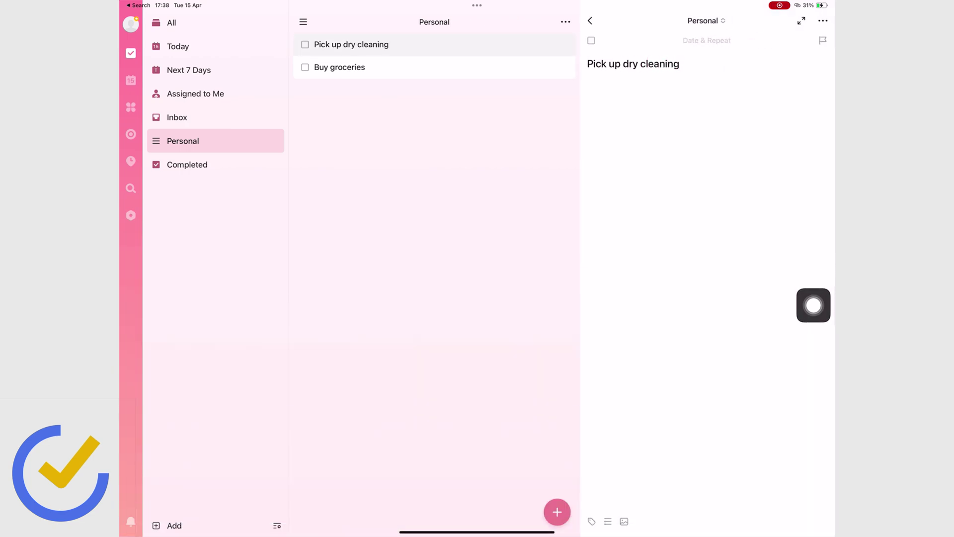
{"action": "left_click", "coordinate": [557, 512]}
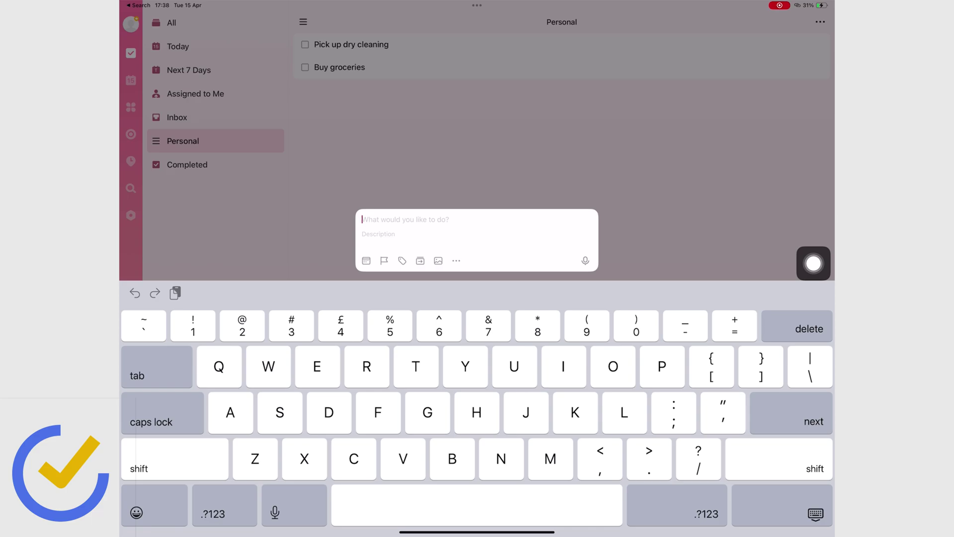
{"action": "left_click", "coordinate": [585, 261]}
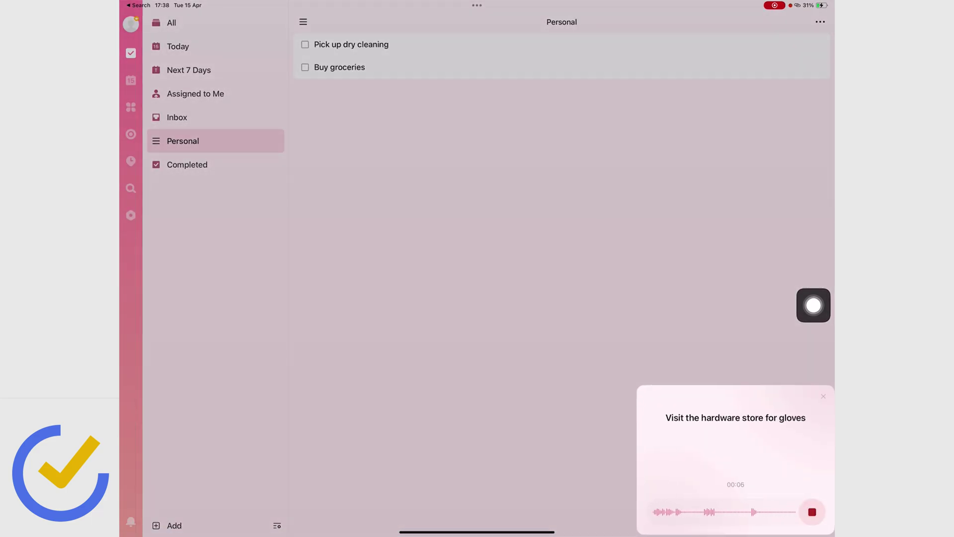
Step: Save the dictated 'Visit the hardware store for gloves' task
{"action": "left_click", "coordinate": [811, 511]}
{"action": "left_click", "coordinate": [735, 512]}
{"action": "left_click", "coordinate": [724, 458]}
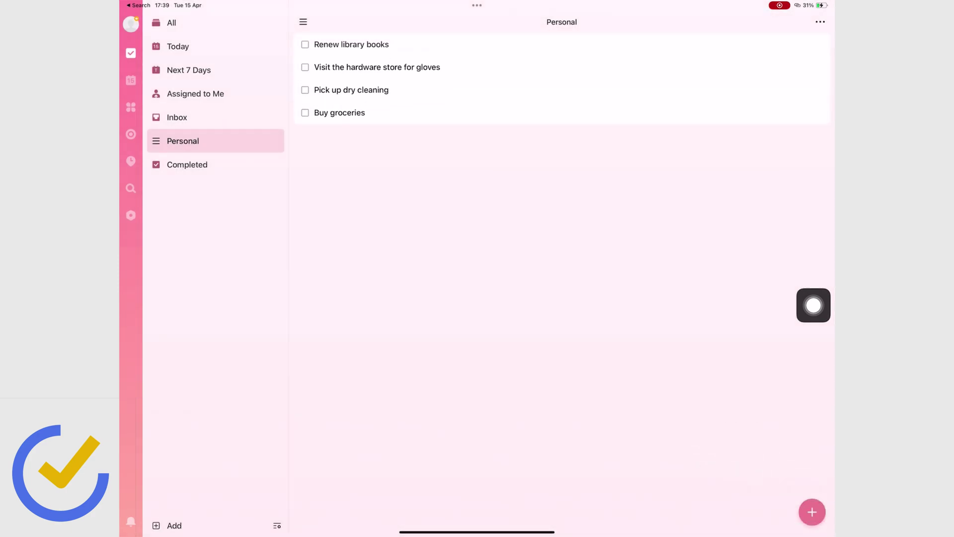
Step: Schedule 'Renew library books' for 23 April at 12:00
{"action": "left_click", "coordinate": [351, 45]}
{"action": "left_click", "coordinate": [707, 40]}
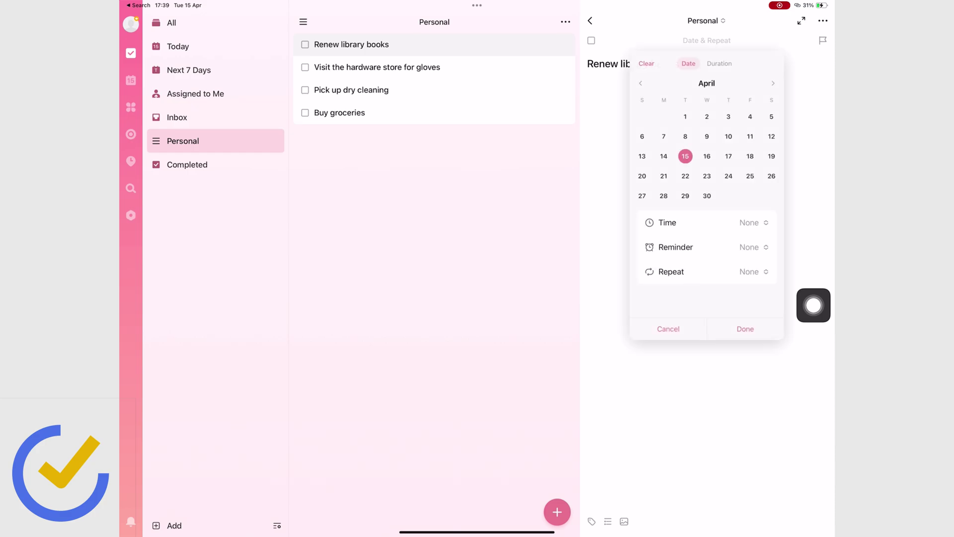
{"action": "left_click", "coordinate": [707, 176]}
{"action": "left_click", "coordinate": [753, 247]}
{"action": "left_click", "coordinate": [721, 191]}
{"action": "left_click", "coordinate": [685, 247]}
{"action": "left_click", "coordinate": [696, 49]}
{"action": "left_click", "coordinate": [753, 222]}
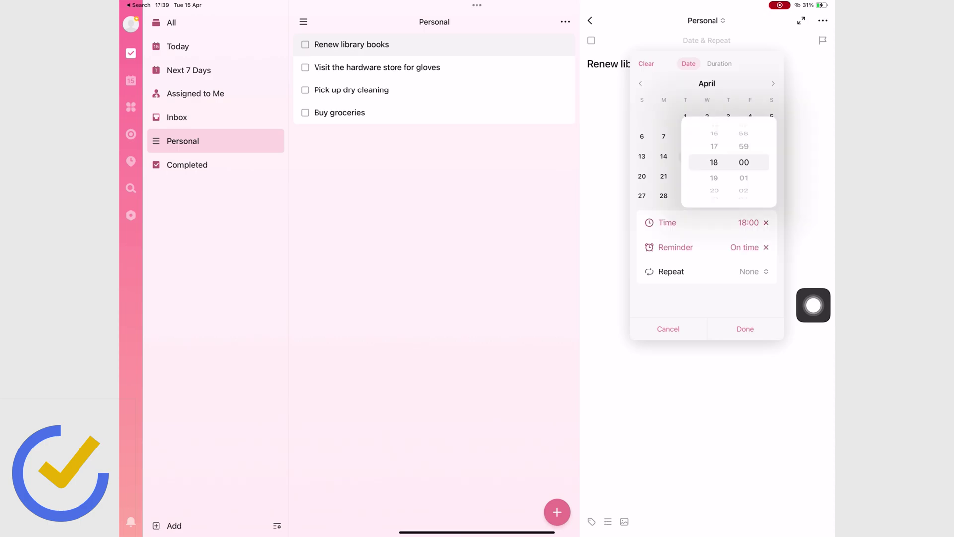
{"action": "scroll", "coordinate": [713, 162], "scroll_direction": "up", "scroll_amount": 6}
{"action": "left_click", "coordinate": [744, 329]}
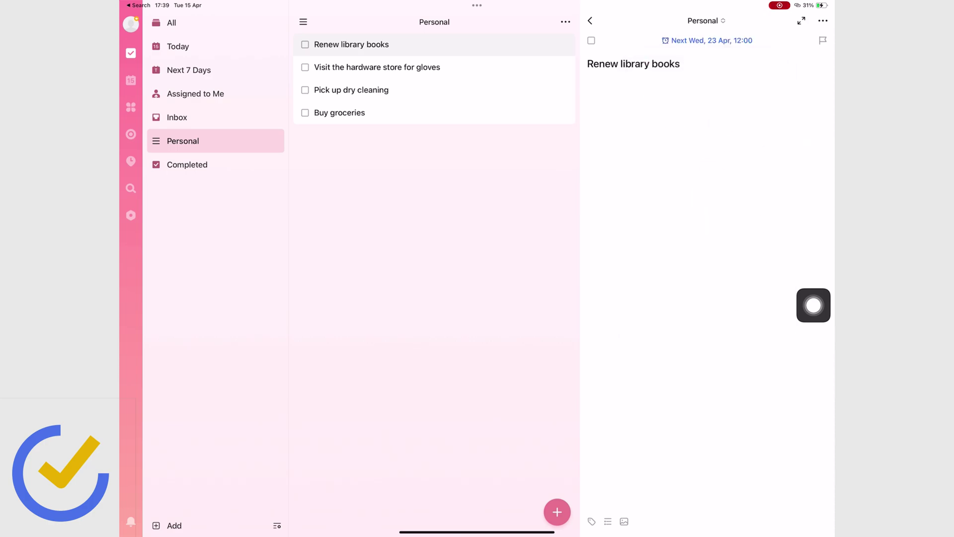
{"action": "key", "text": "Escape"}
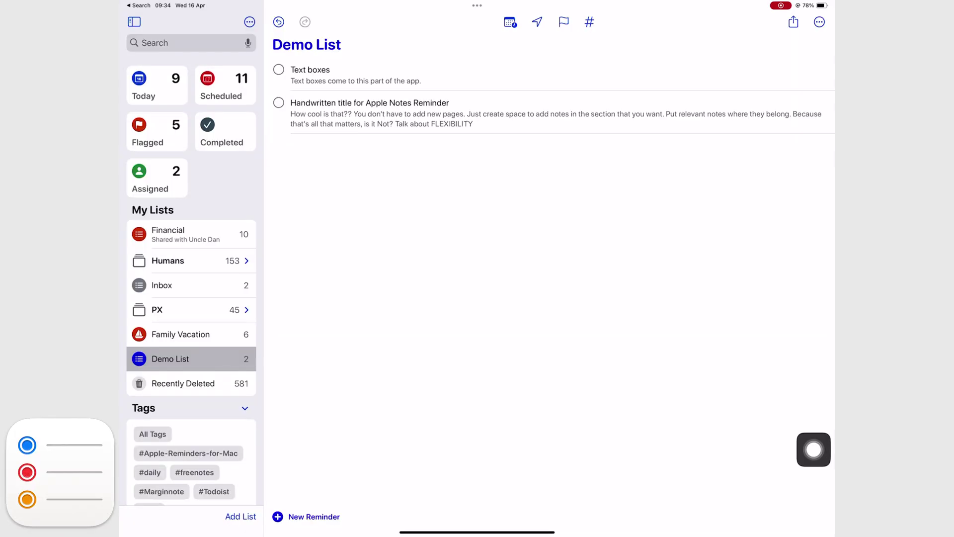
Step: Give the Text boxes reminder a due date of 25 April
{"action": "left_click", "coordinate": [310, 70]}
{"action": "left_click", "coordinate": [818, 68]}
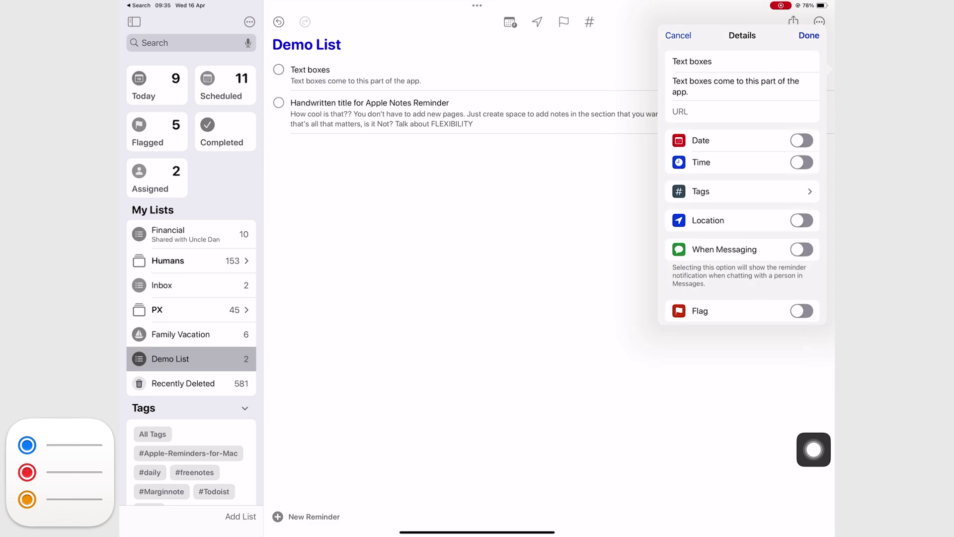
{"action": "left_click", "coordinate": [802, 140]}
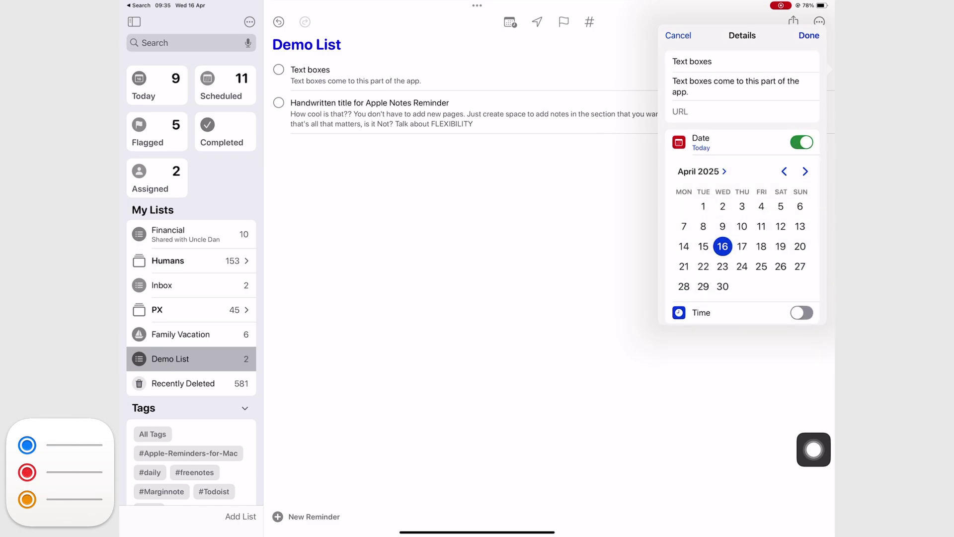
{"action": "left_click", "coordinate": [761, 228]}
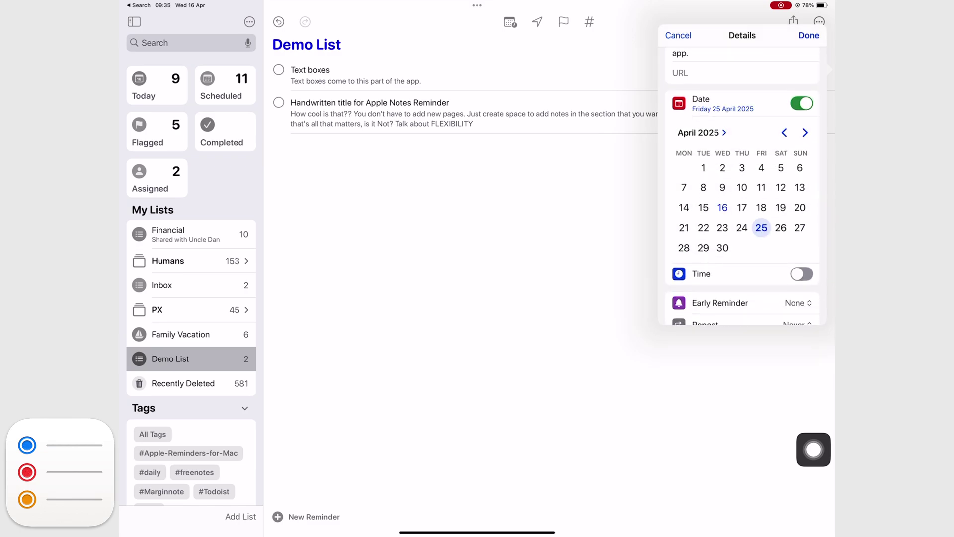
Step: Set the Text boxes reminder to repeat on Weekdays, then switch to Custom
{"action": "scroll", "coordinate": [741, 199], "scroll_direction": "down", "scroll_amount": 4}
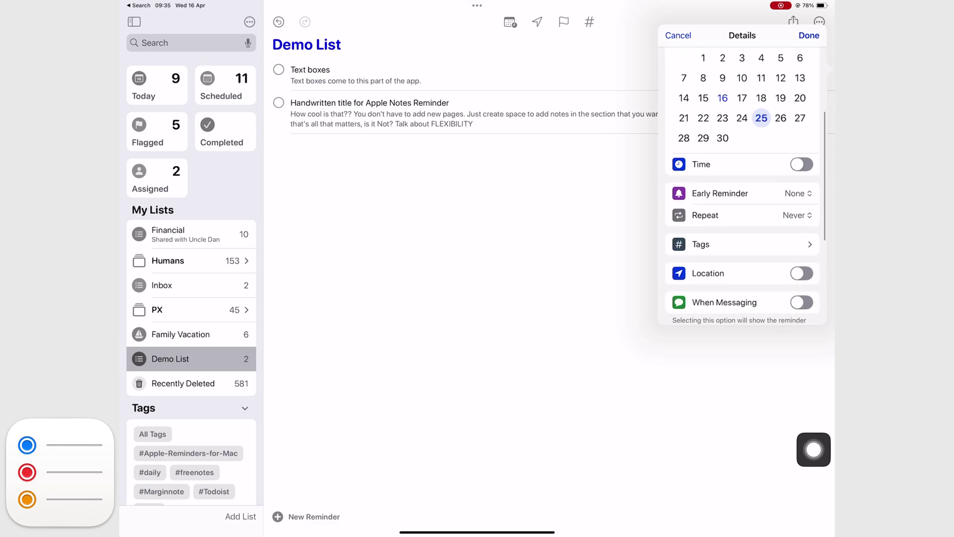
{"action": "left_click", "coordinate": [797, 215]}
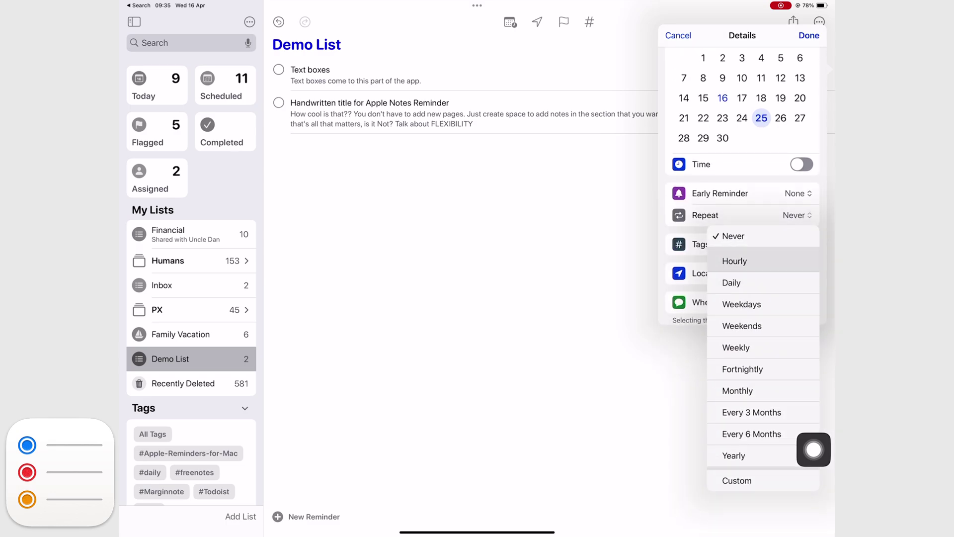
{"action": "left_click", "coordinate": [741, 304]}
{"action": "left_click", "coordinate": [789, 214]}
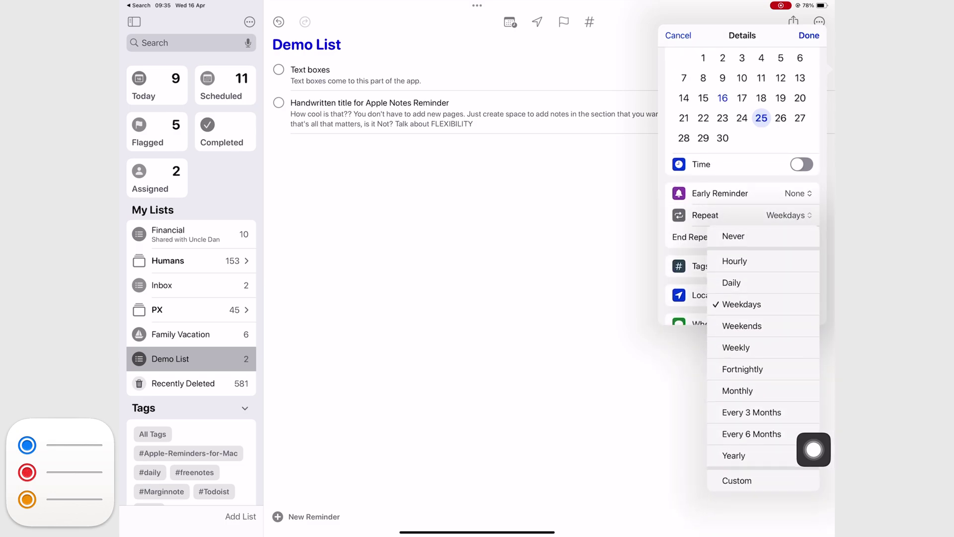
{"action": "left_click", "coordinate": [737, 480]}
Step: Try weekly and monthly frequencies in the custom repeat settings
{"action": "left_click", "coordinate": [742, 237]}
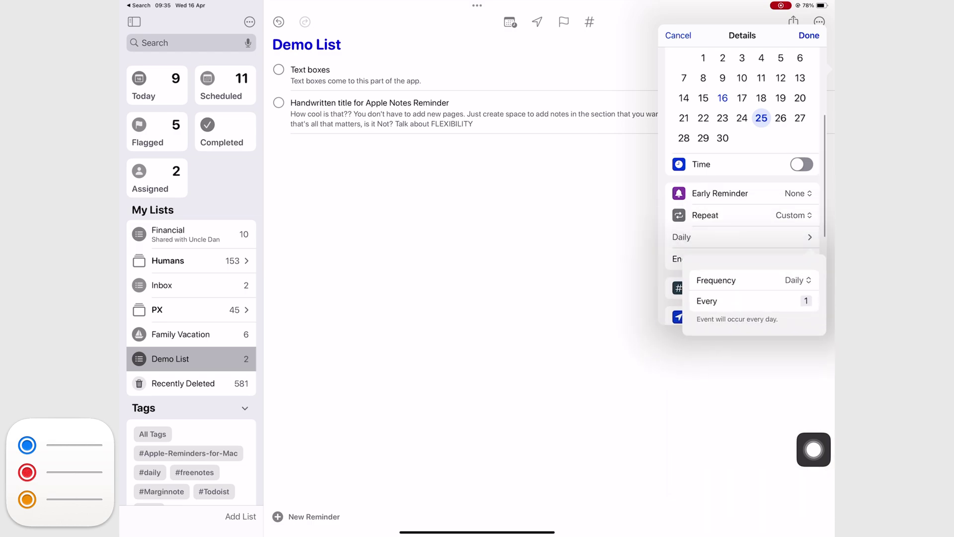
{"action": "left_click", "coordinate": [797, 280]}
{"action": "left_click", "coordinate": [727, 216]}
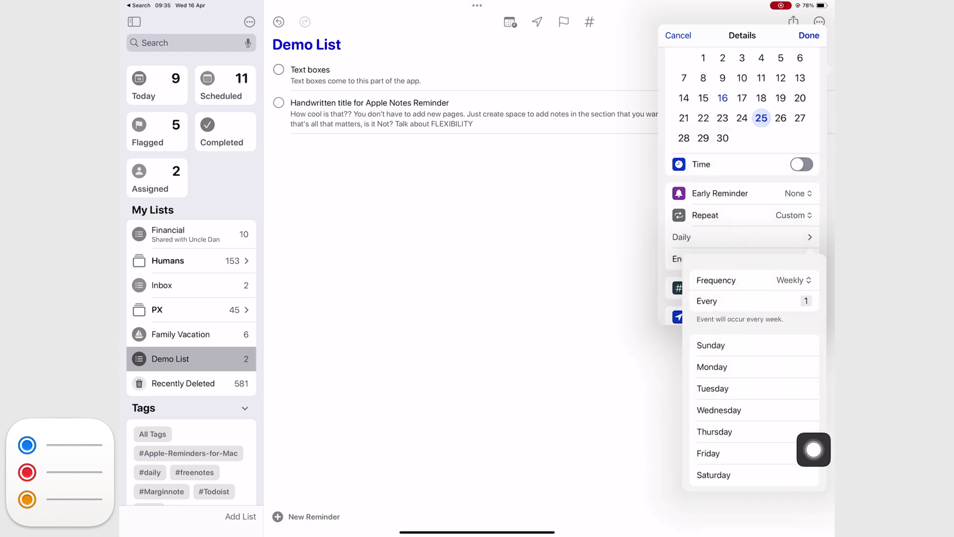
{"action": "left_click", "coordinate": [793, 280]}
{"action": "left_click", "coordinate": [727, 236]}
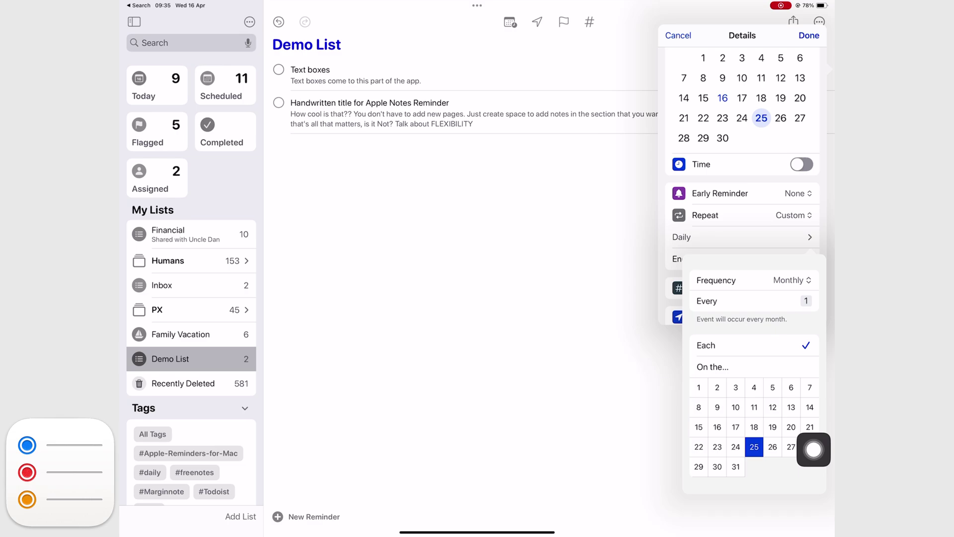
{"action": "scroll", "coordinate": [753, 348], "scroll_direction": "down", "scroll_amount": 2}
{"action": "left_click", "coordinate": [705, 345]}
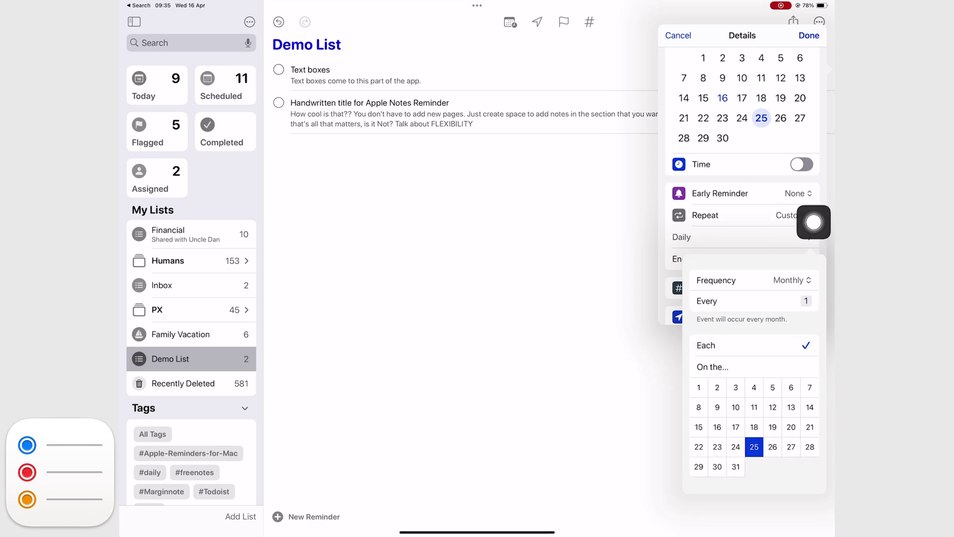
Step: Make the repeat yearly in April and June on the third Tuesday
{"action": "left_click", "coordinate": [793, 280]}
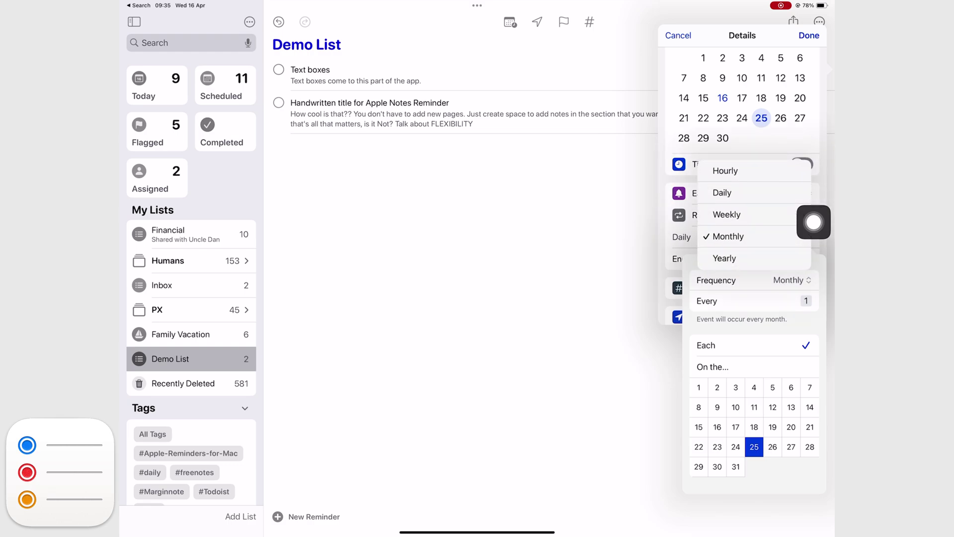
{"action": "left_click", "coordinate": [724, 258]}
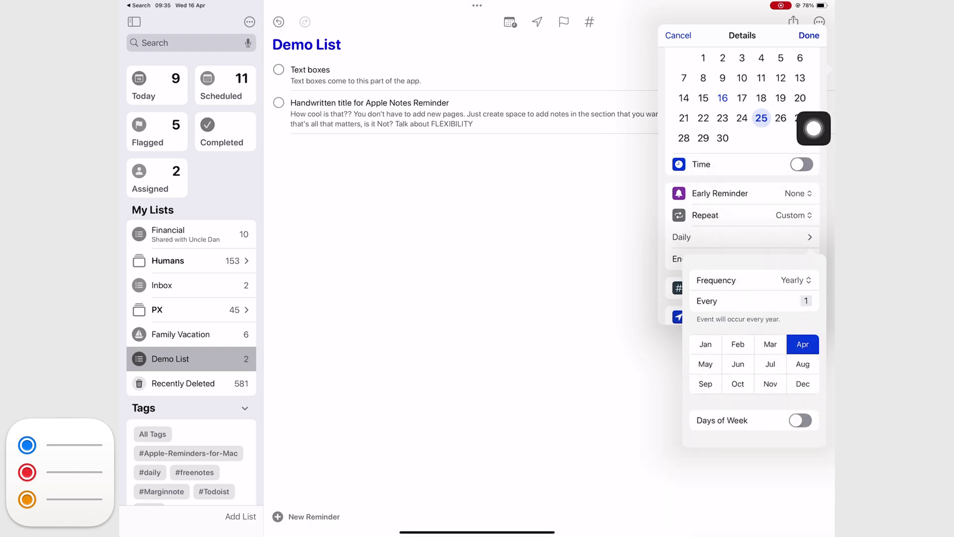
{"action": "left_click", "coordinate": [738, 364]}
{"action": "left_click", "coordinate": [800, 419]}
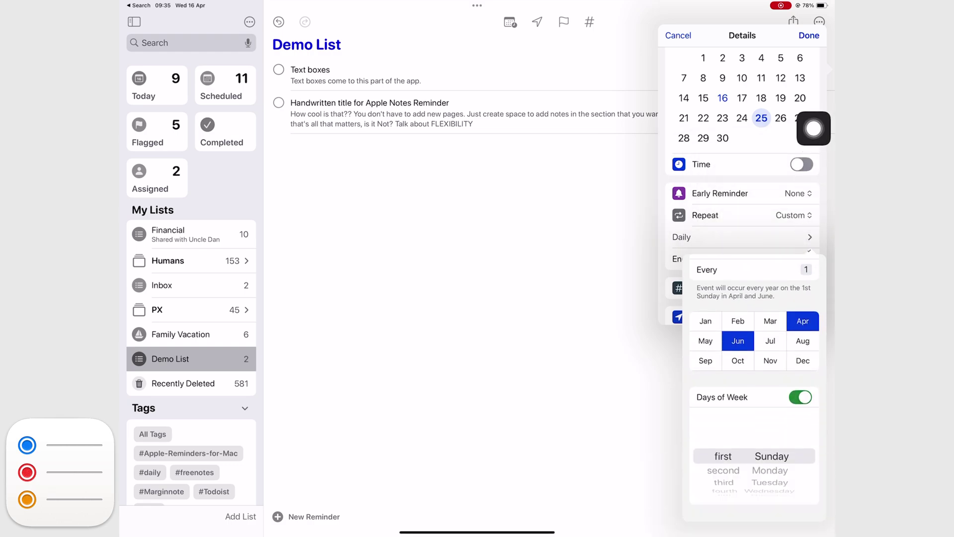
{"action": "left_click_drag", "start_coordinate": [723, 477], "coordinate": [723, 448]}
{"action": "left_click_drag", "start_coordinate": [771, 477], "coordinate": [772, 448]}
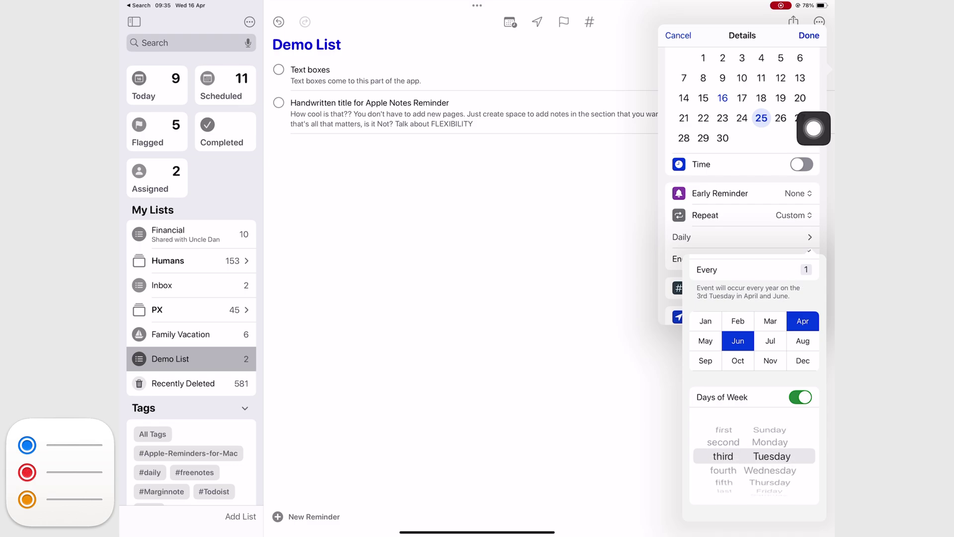
{"action": "left_click", "coordinate": [676, 258]}
Step: End the repeat on 30 April 2025 and save the reminder
{"action": "left_click", "coordinate": [780, 264]}
{"action": "left_click", "coordinate": [754, 307]}
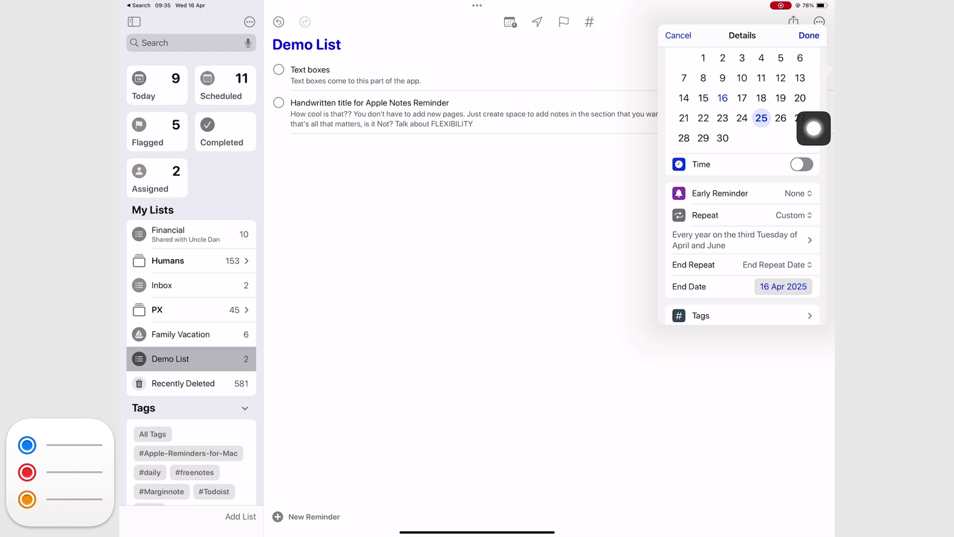
{"action": "left_click", "coordinate": [783, 286]}
{"action": "left_click", "coordinate": [723, 256]}
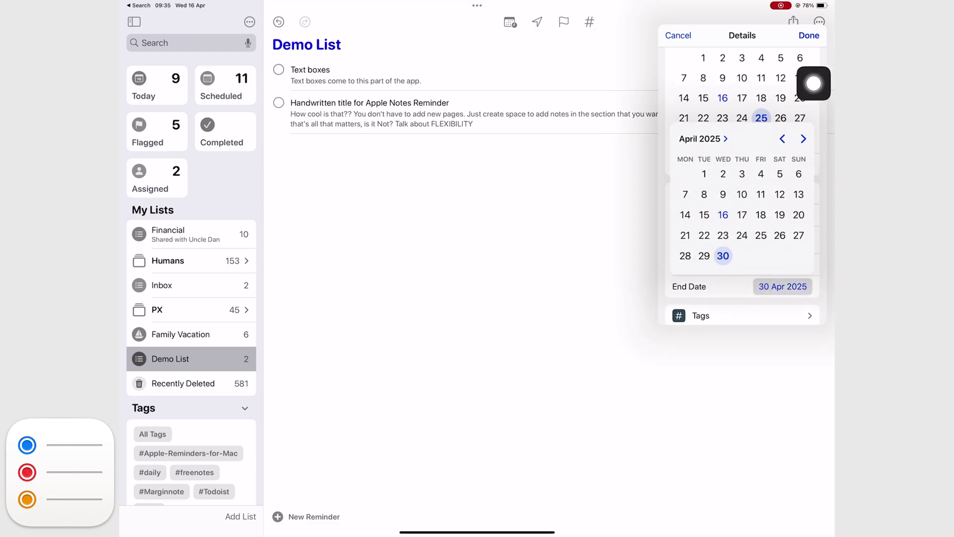
{"action": "left_click_drag", "start_coordinate": [814, 83], "coordinate": [568, 351]}
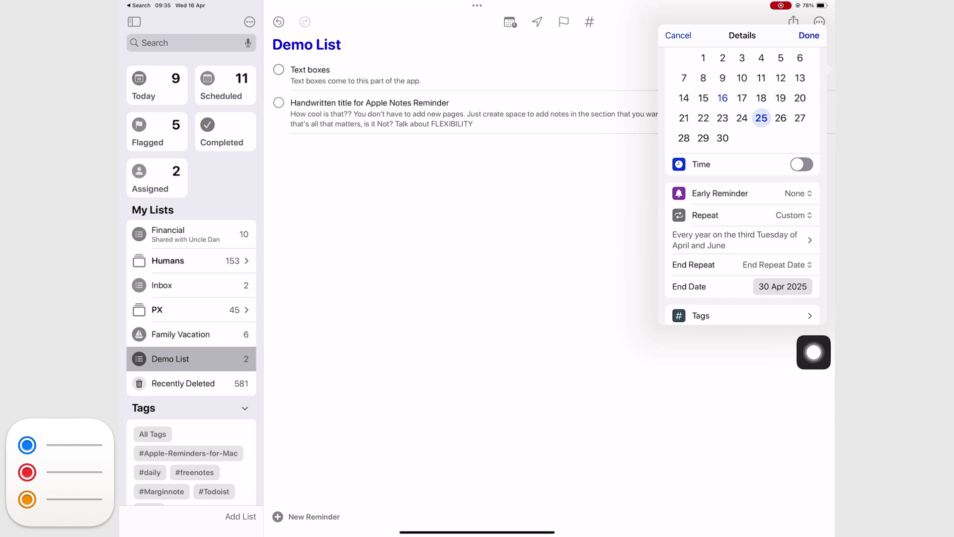
{"action": "left_click", "coordinate": [809, 35]}
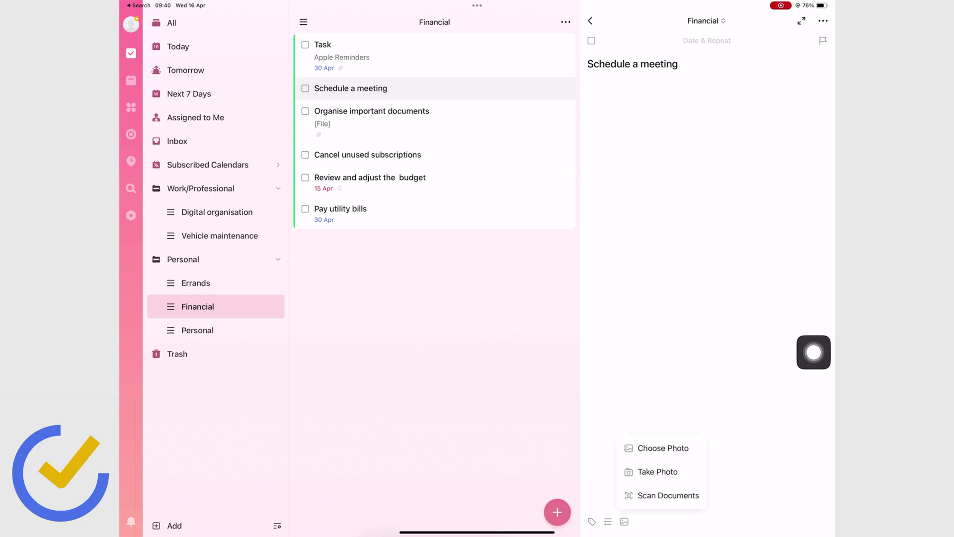
Step: Attach the Course image and another library photo to the Schedule a meeting task
{"action": "left_click", "coordinate": [662, 448]}
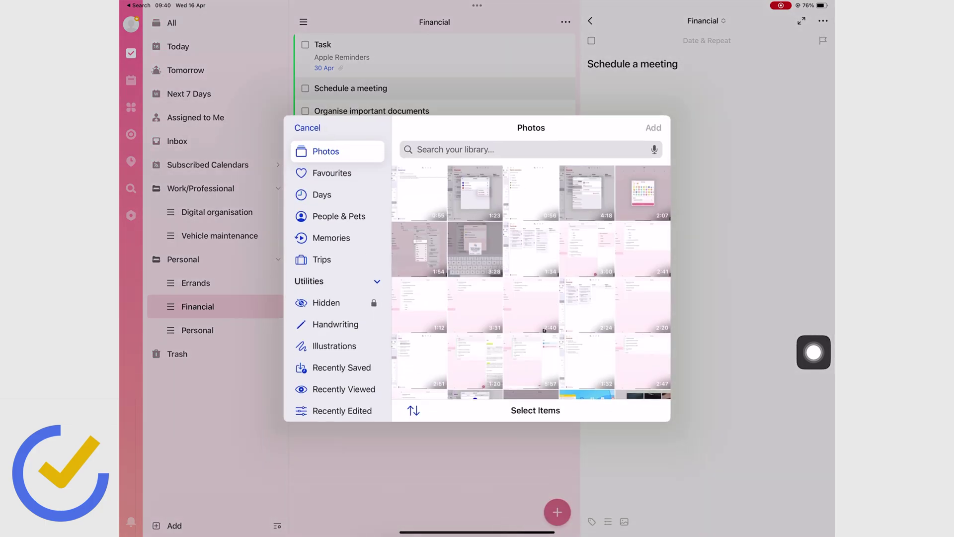
{"action": "scroll", "coordinate": [531, 282], "scroll_direction": "down", "scroll_amount": 5}
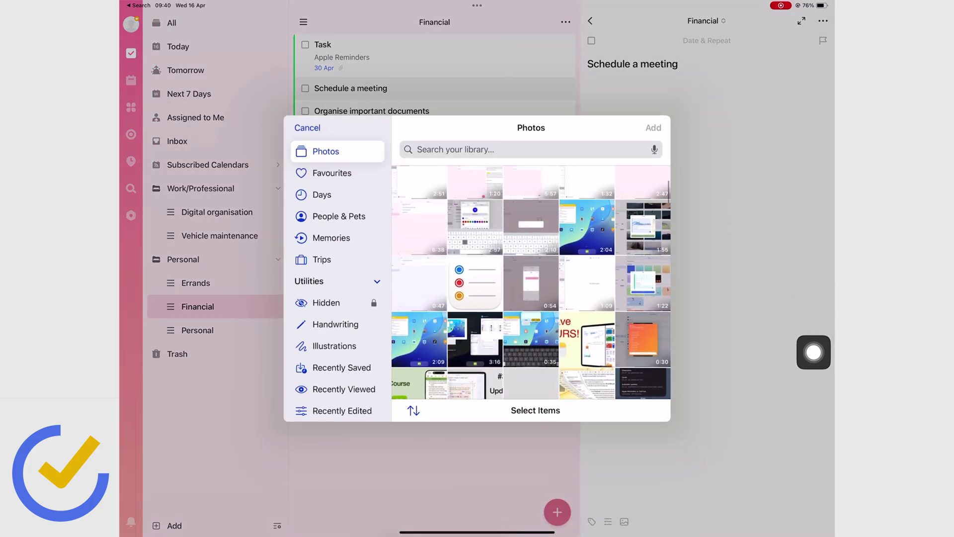
{"action": "scroll", "coordinate": [530, 282], "scroll_direction": "down", "scroll_amount": 3}
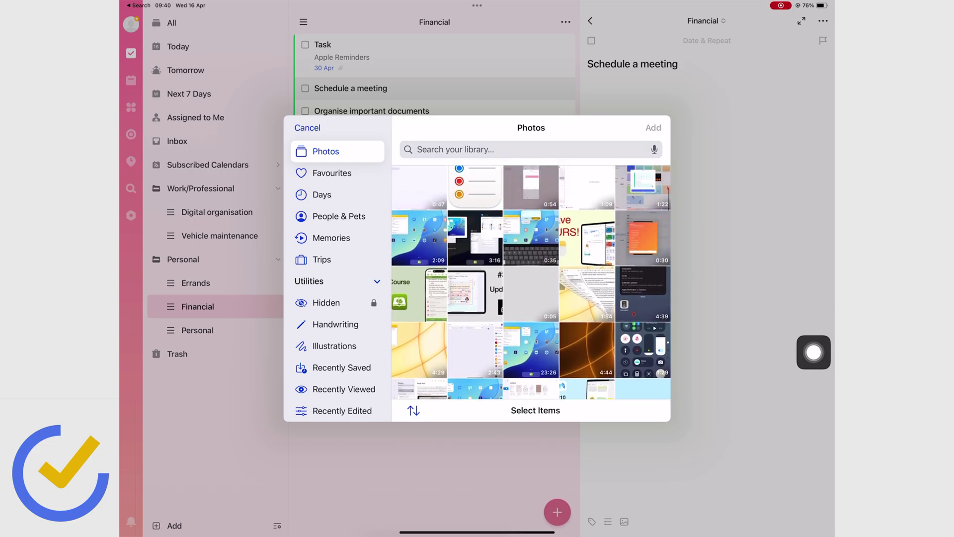
{"action": "left_click", "coordinate": [419, 295]}
{"action": "left_click", "coordinate": [475, 296]}
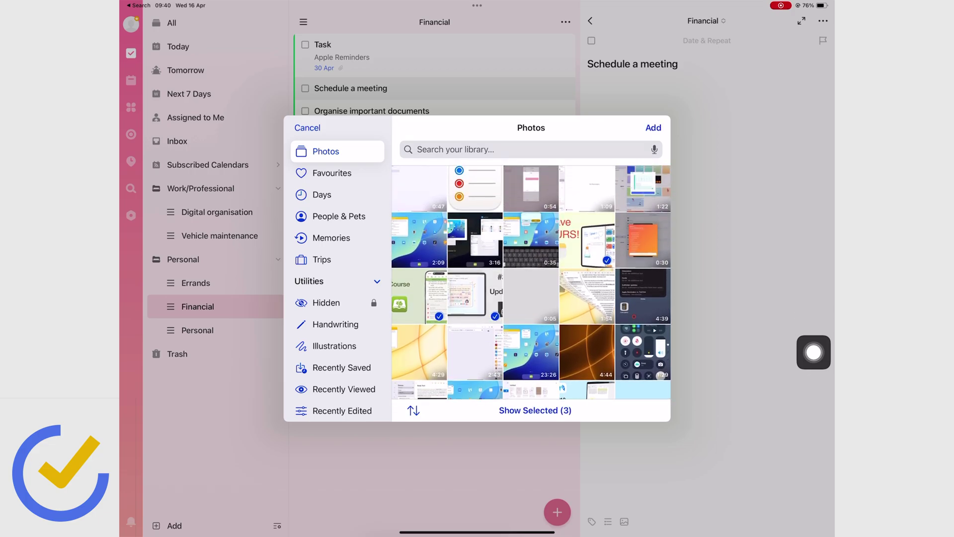
{"action": "left_click", "coordinate": [653, 128]}
{"action": "scroll", "coordinate": [708, 288], "scroll_direction": "up", "scroll_amount": 2}
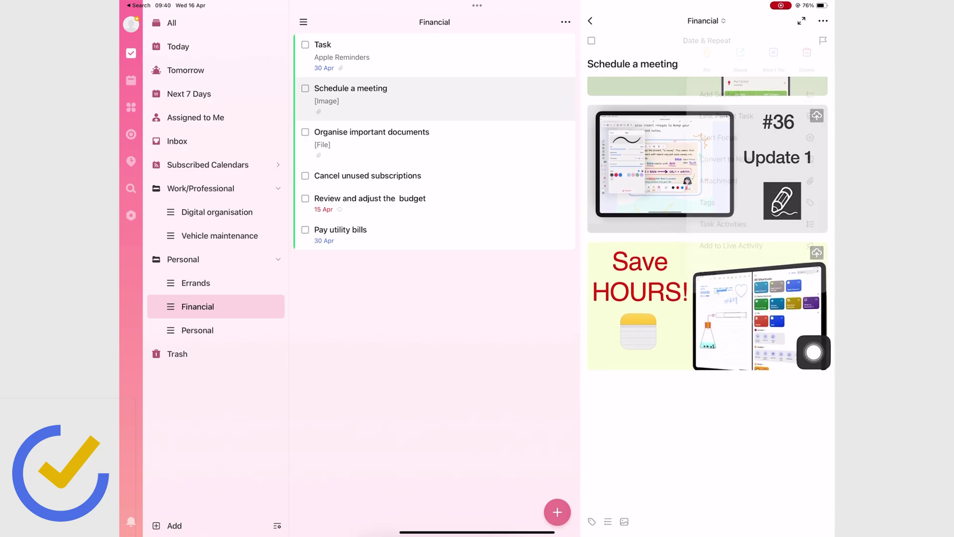
Step: Attach the Brochure document from file storage and review the Schedule a meeting task's attachments
{"action": "left_click", "coordinate": [624, 521]}
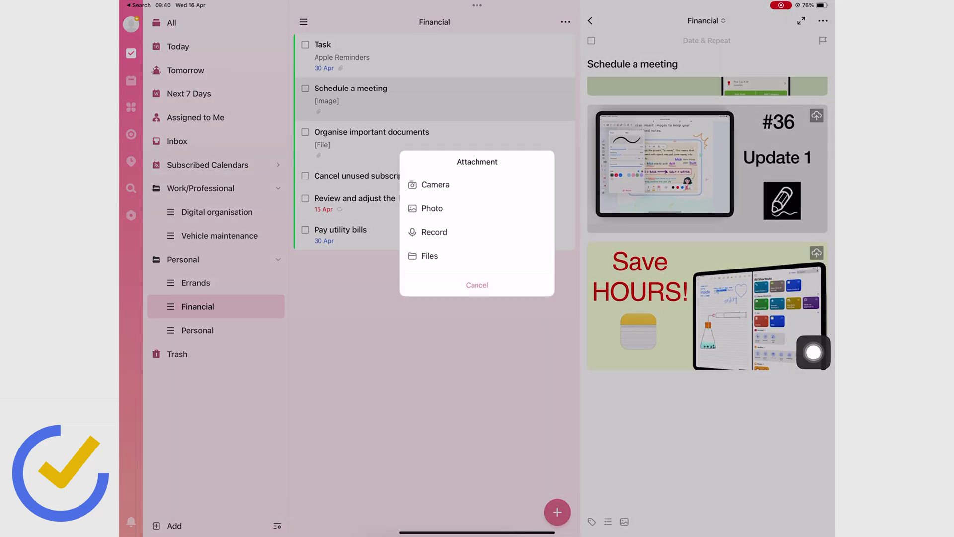
{"action": "left_click", "coordinate": [477, 285]}
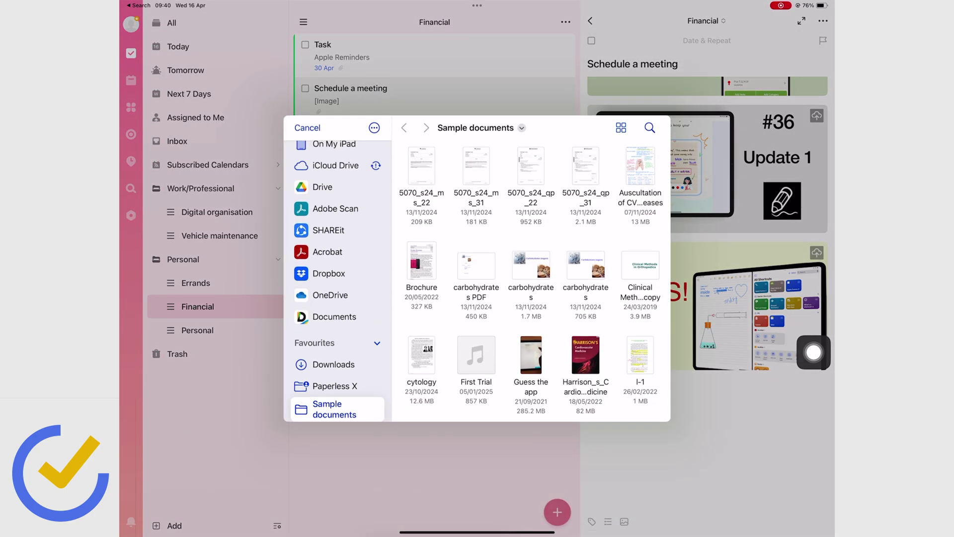
{"action": "left_click", "coordinate": [422, 260]}
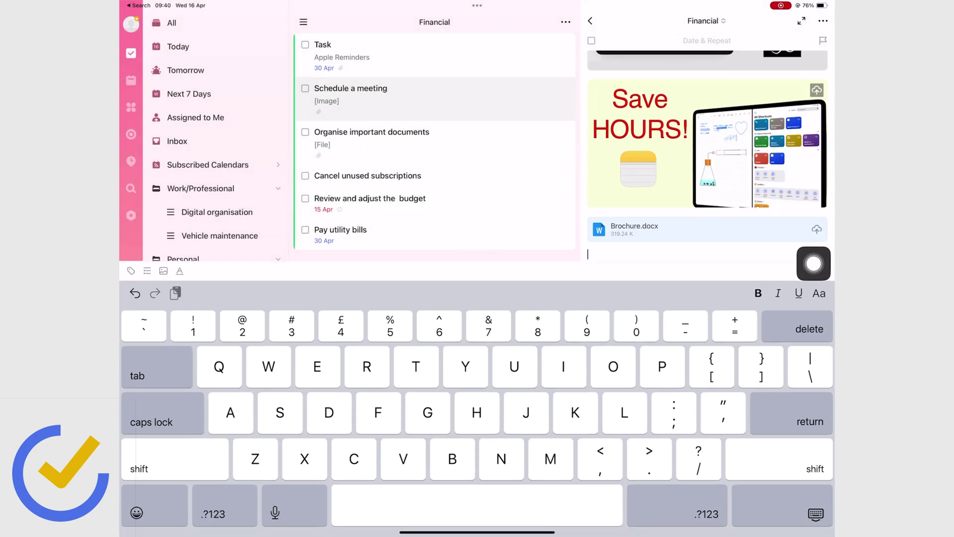
{"action": "scroll", "coordinate": [477, 270], "scroll_direction": "down", "scroll_amount": 2}
{"action": "scroll", "coordinate": [477, 271], "scroll_direction": "down", "scroll_amount": 5}
{"action": "scroll", "coordinate": [477, 271], "scroll_direction": "down", "scroll_amount": 3}
{"action": "scroll", "coordinate": [477, 271], "scroll_direction": "down", "scroll_amount": 3}
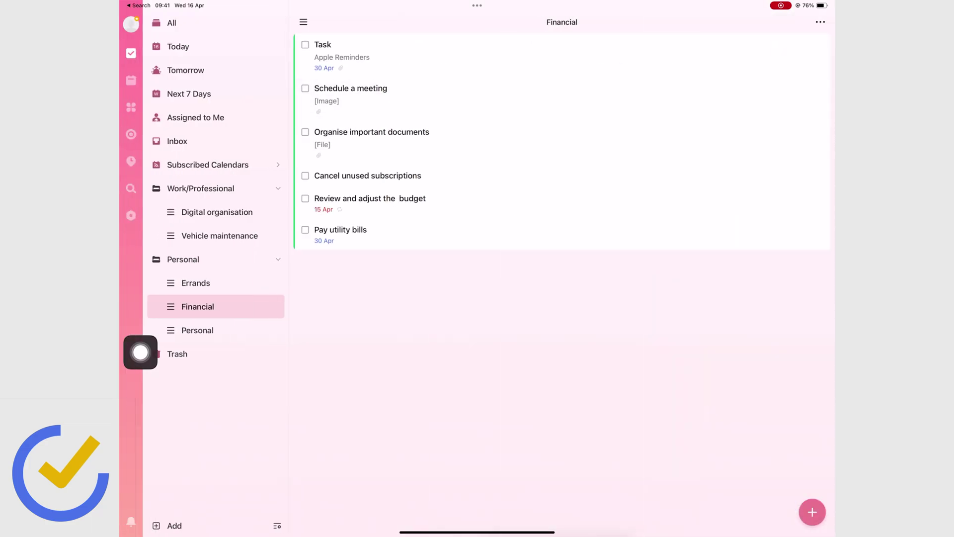
{"action": "left_click", "coordinate": [350, 94]}
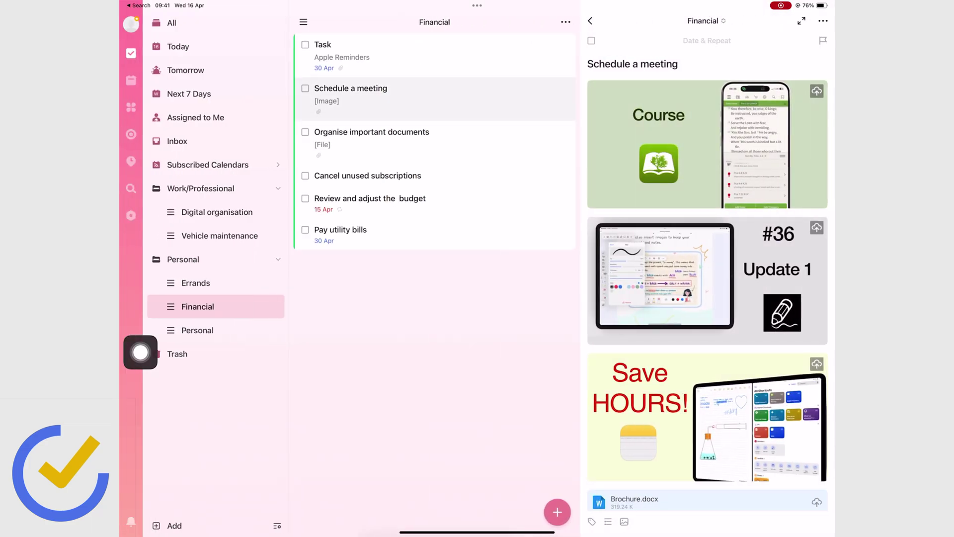
{"action": "scroll", "coordinate": [707, 288], "scroll_direction": "down", "scroll_amount": 5}
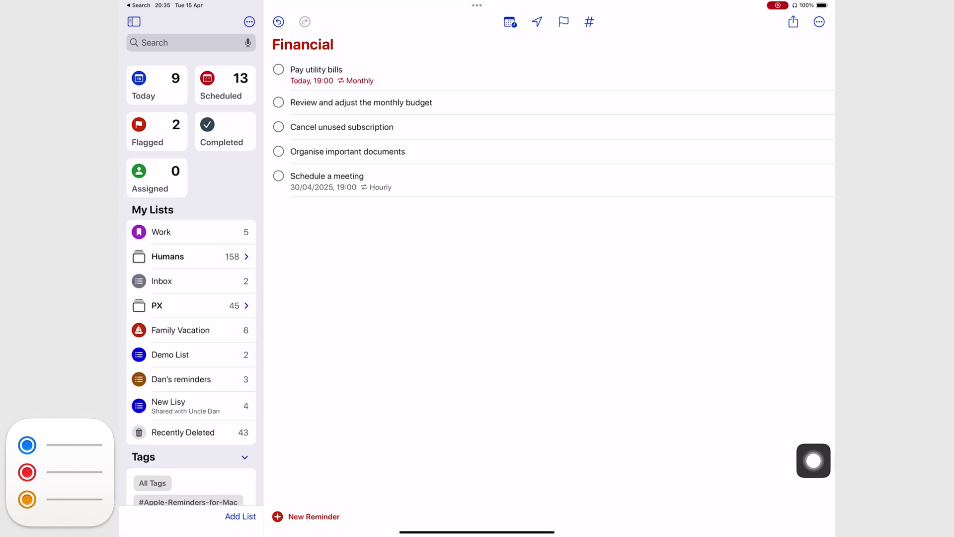
Step: Move Financial out of the Humans group and give Pay utility bills high priority
{"action": "left_click_drag", "start_coordinate": [175, 280], "coordinate": [168, 257]}
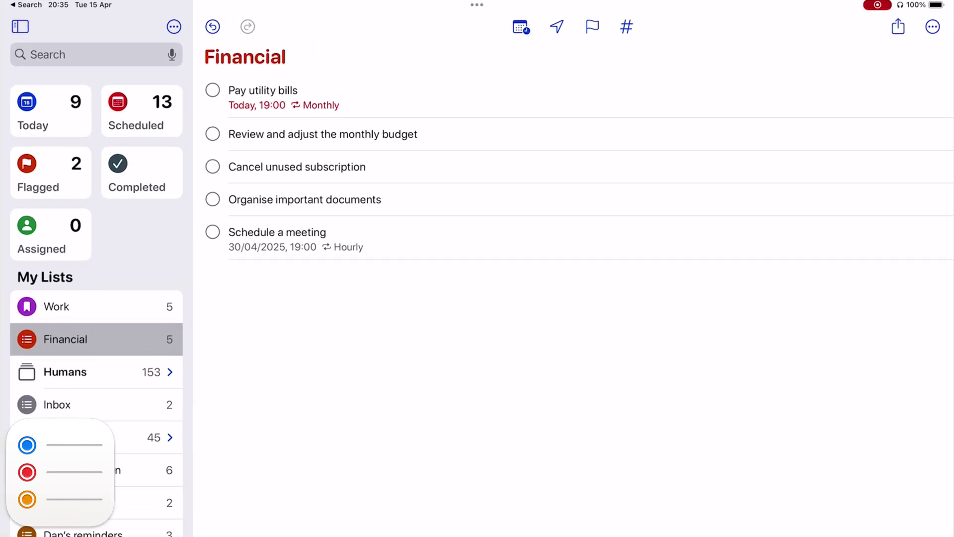
{"action": "right_click", "coordinate": [795, 97]}
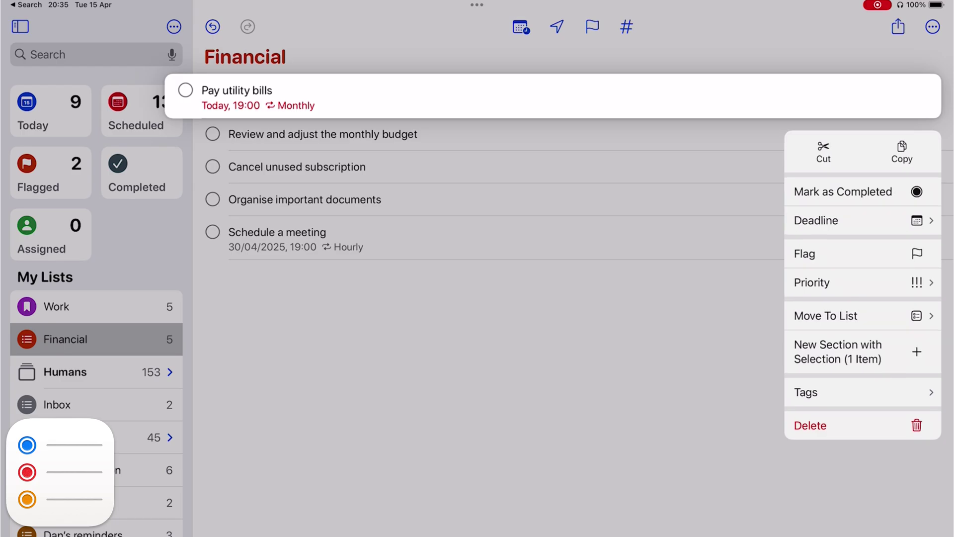
{"action": "left_click", "coordinate": [812, 282]}
{"action": "left_click", "coordinate": [673, 371]}
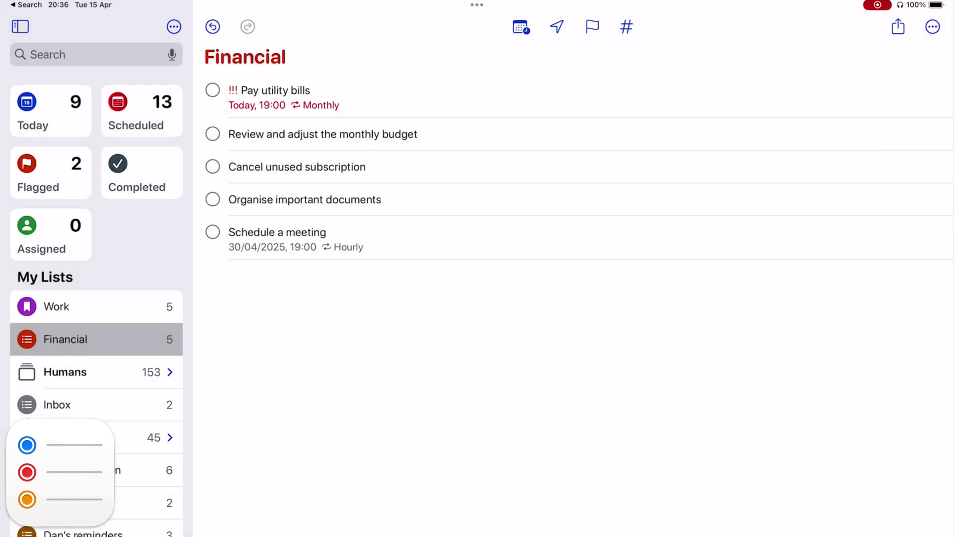
Step: Flag Schedule a meeting and view it in the Flagged smart list
{"action": "right_click", "coordinate": [795, 239]}
{"action": "left_click", "coordinate": [835, 423]}
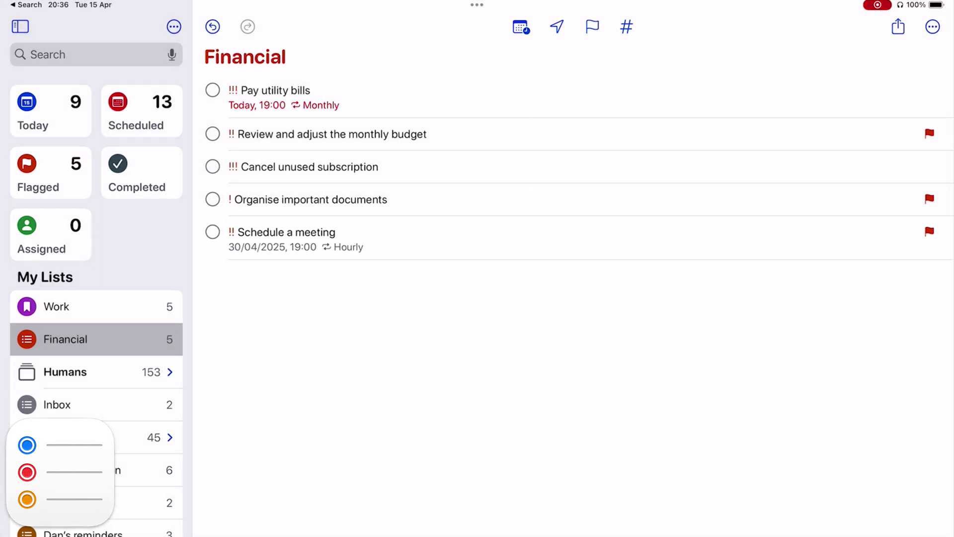
{"action": "left_click", "coordinate": [50, 173]}
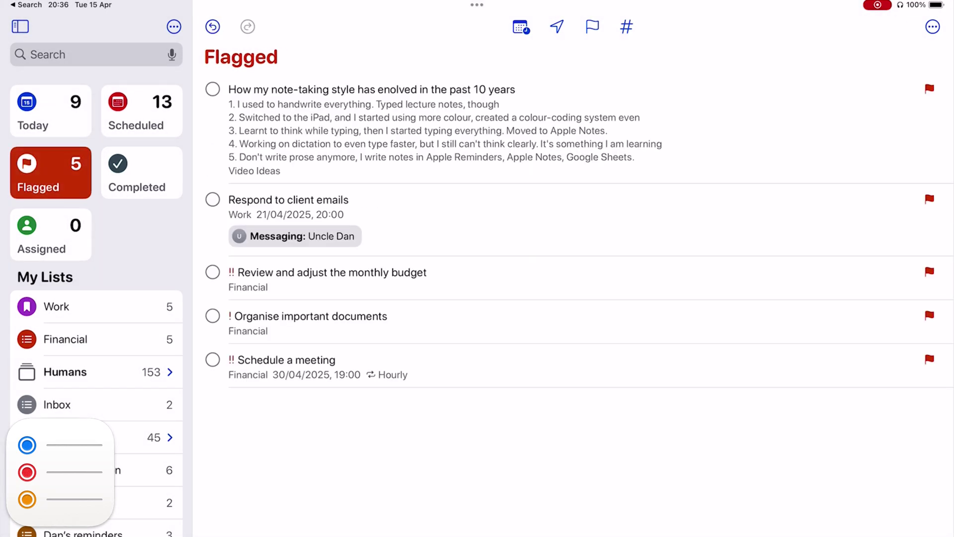
{"action": "left_click", "coordinate": [56, 306]}
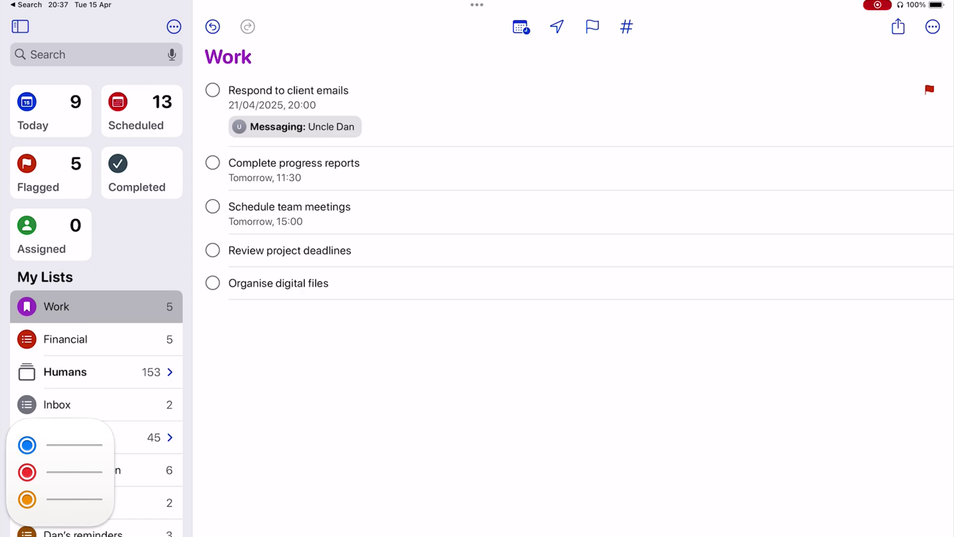
{"action": "left_click", "coordinate": [65, 339]}
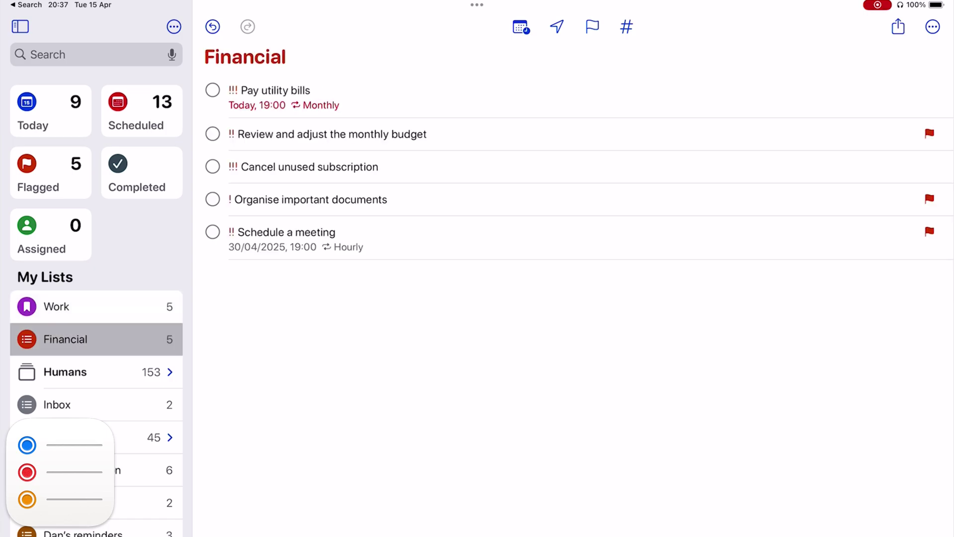
{"action": "left_click", "coordinate": [50, 173]}
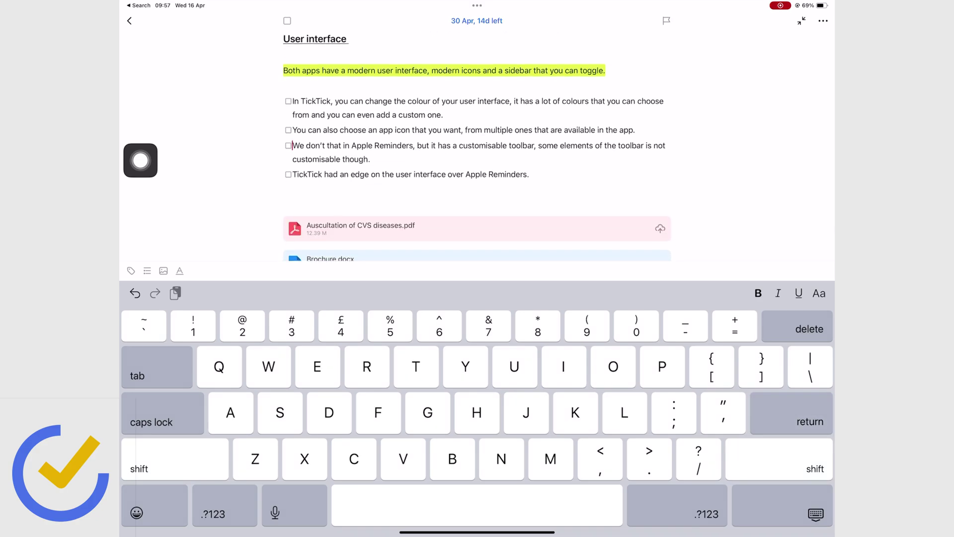
{"action": "double_click", "coordinate": [409, 151]}
{"action": "left_click_drag", "start_coordinate": [416, 151], "coordinate": [543, 151]}
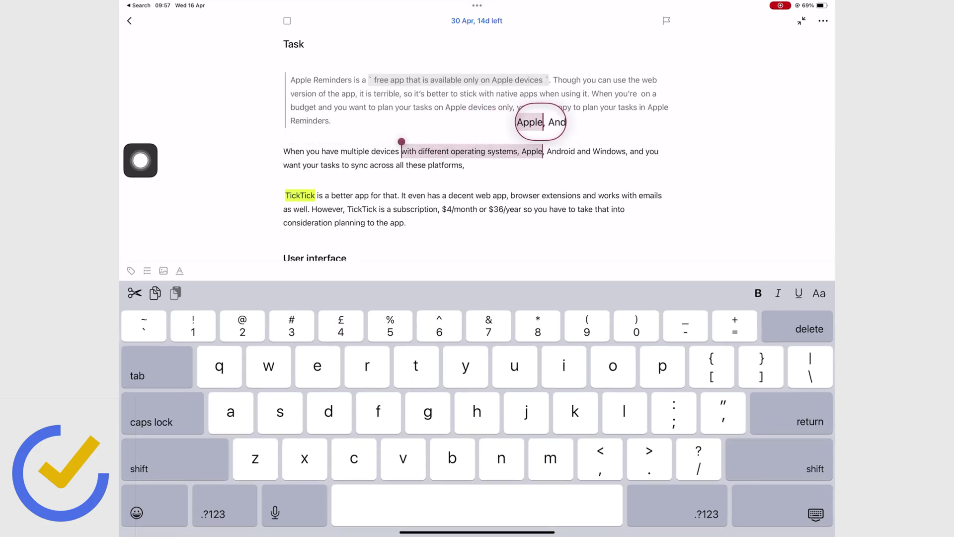
{"action": "left_click", "coordinate": [179, 270]}
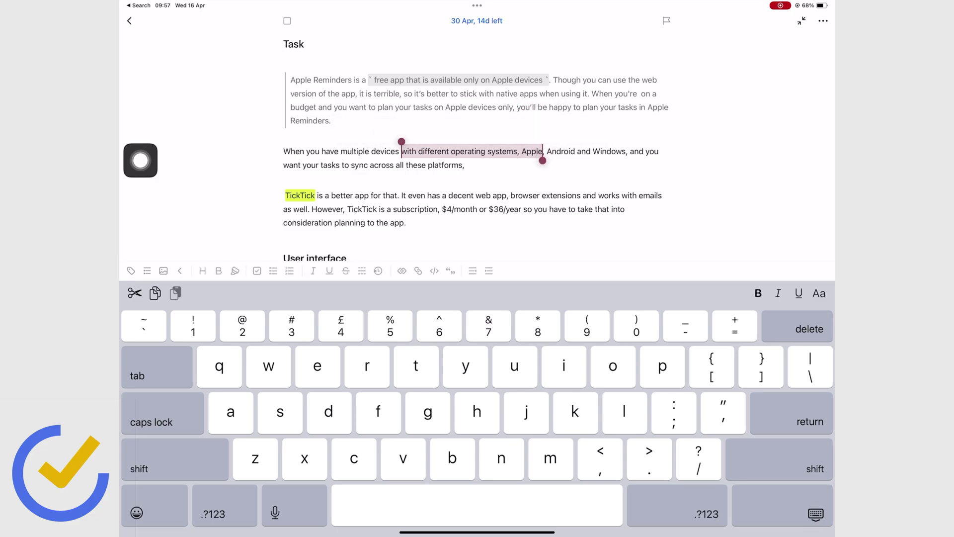
{"action": "left_click", "coordinate": [418, 270]}
{"action": "key", "text": "Return"}
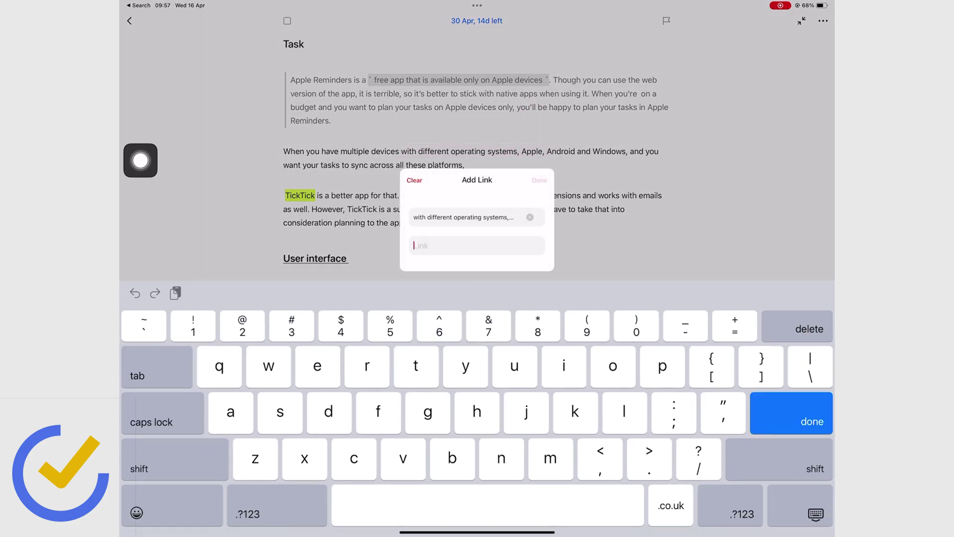
{"action": "type", "text": "www."}
{"action": "type", "text": "beingpaperless.com"}
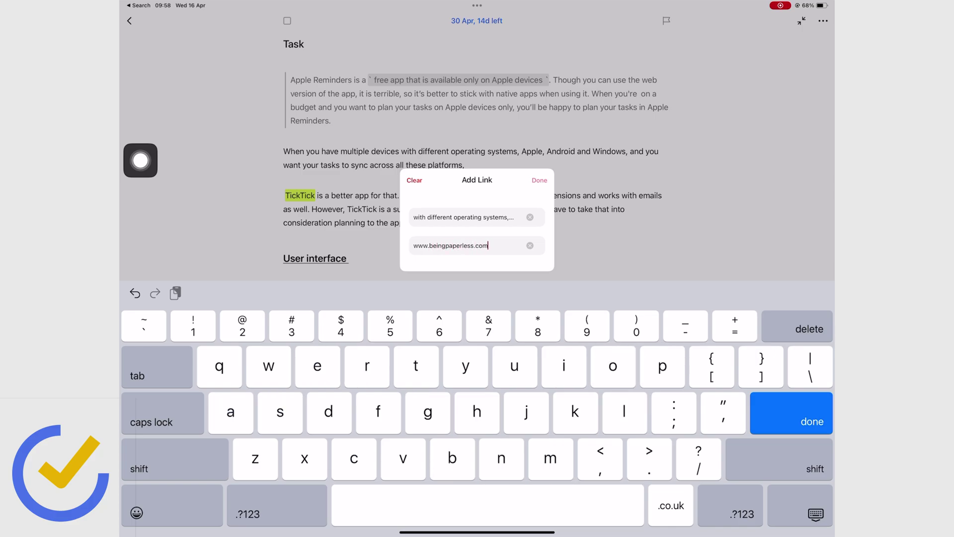
{"action": "key", "text": "Return"}
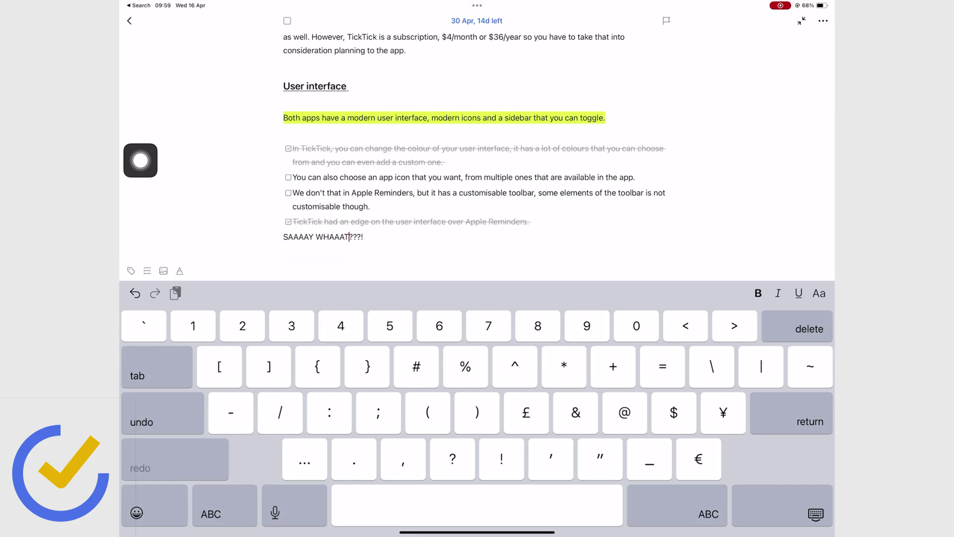
{"action": "triple_click", "coordinate": [323, 237]}
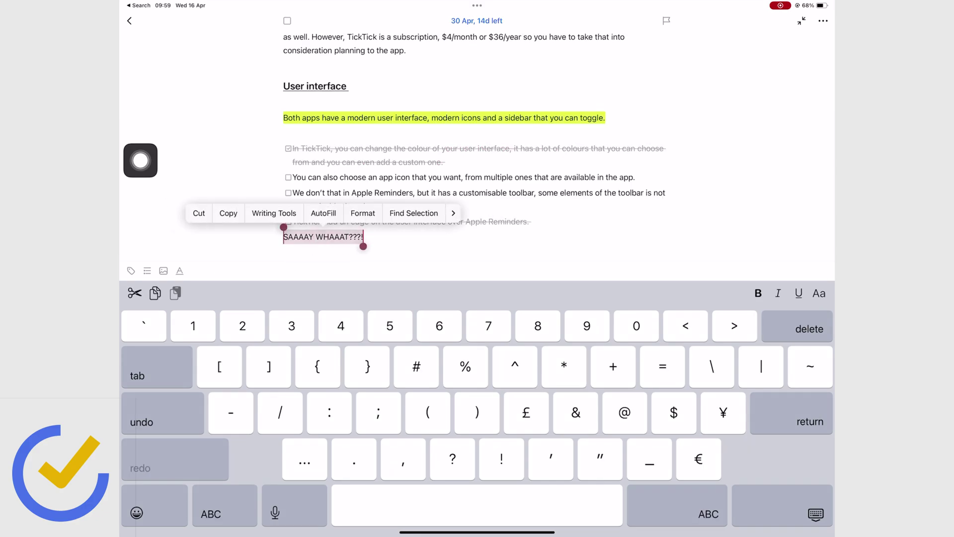
Step: Link the SAAAAY WHAAAT???! line to Organise important documents and collapse back to three panes
{"action": "left_click", "coordinate": [402, 270]}
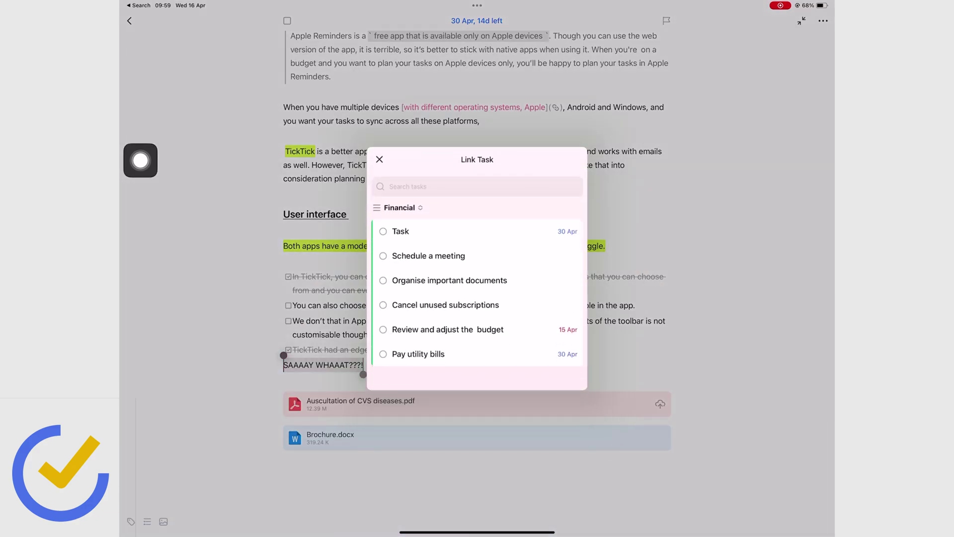
{"action": "scroll", "coordinate": [477, 293], "scroll_direction": "down", "scroll_amount": 3}
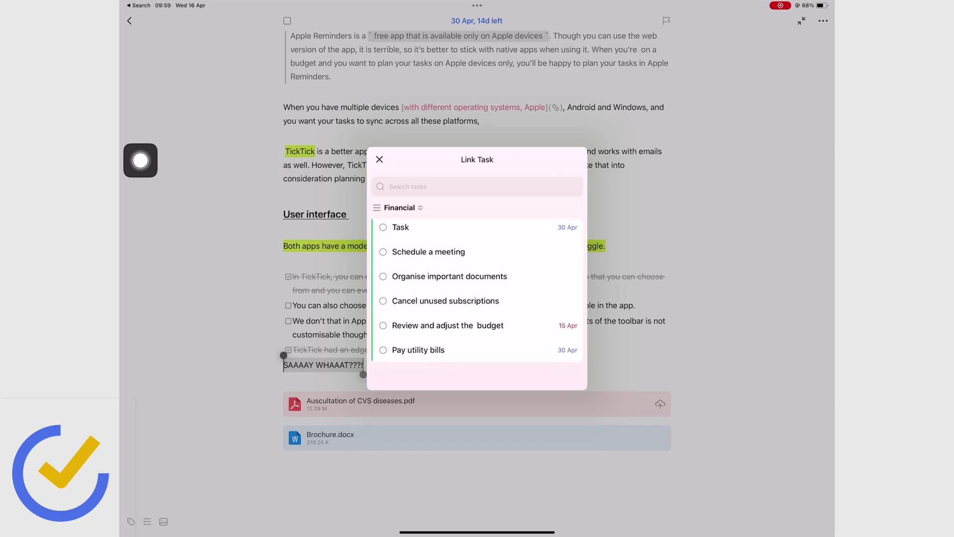
{"action": "left_click", "coordinate": [450, 280]}
{"action": "left_click", "coordinate": [816, 513]}
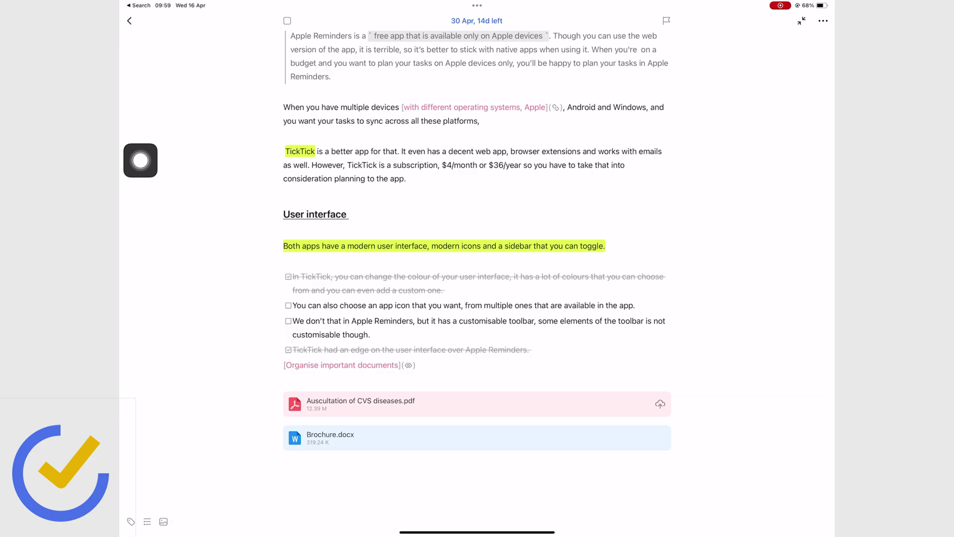
{"action": "left_click", "coordinate": [802, 20]}
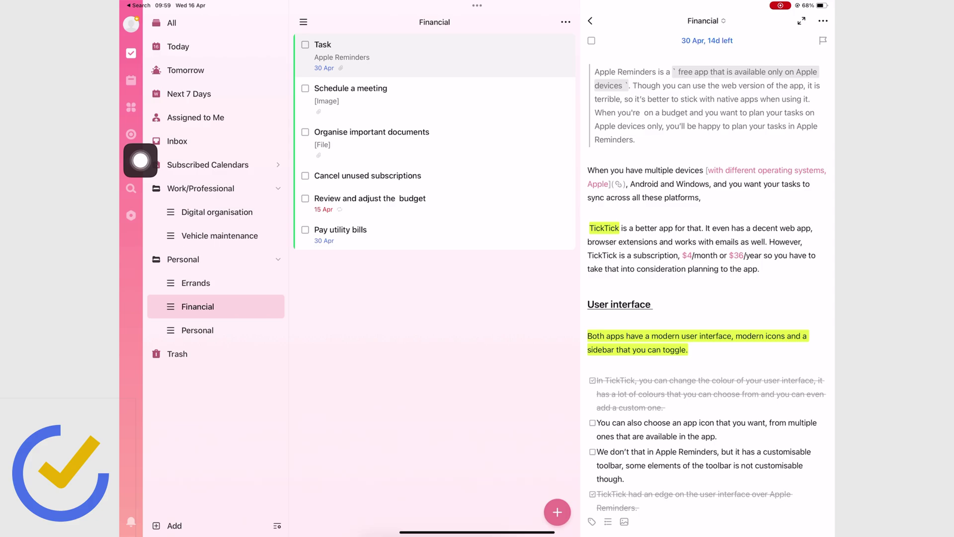
{"action": "scroll", "coordinate": [705, 278], "scroll_direction": "down", "scroll_amount": 3}
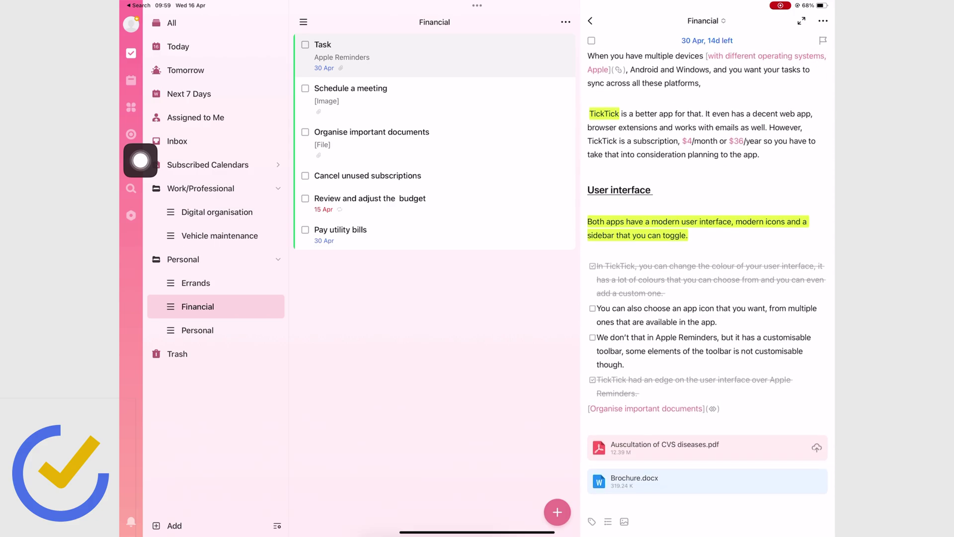
{"action": "scroll", "coordinate": [706, 278], "scroll_direction": "up", "scroll_amount": 4}
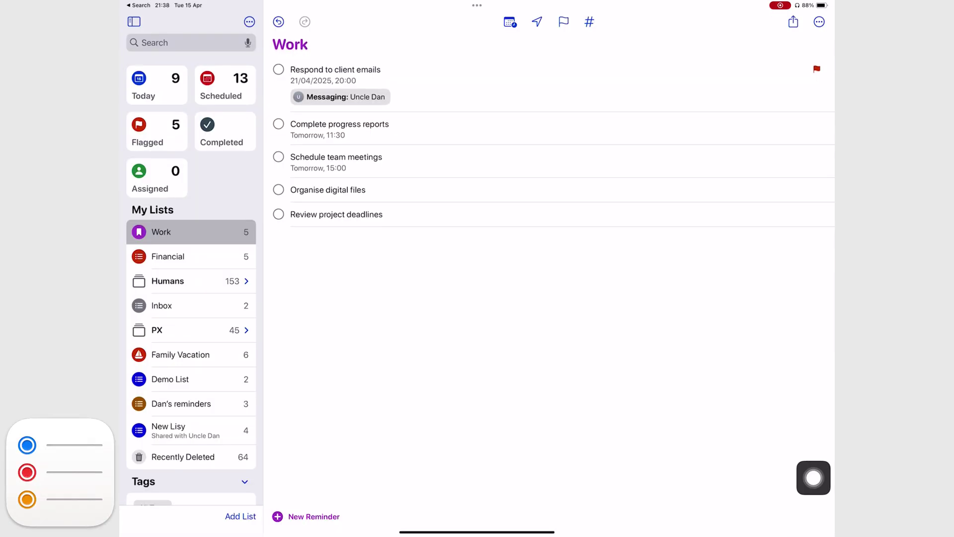
Step: Drag Respond to client emails, Complete progress reports, Schedule team meetings, Organise digital files and Review project deadlines into Financial
{"action": "right_click", "coordinate": [335, 69]}
{"action": "left_click_drag", "start_coordinate": [335, 88], "coordinate": [189, 256]}
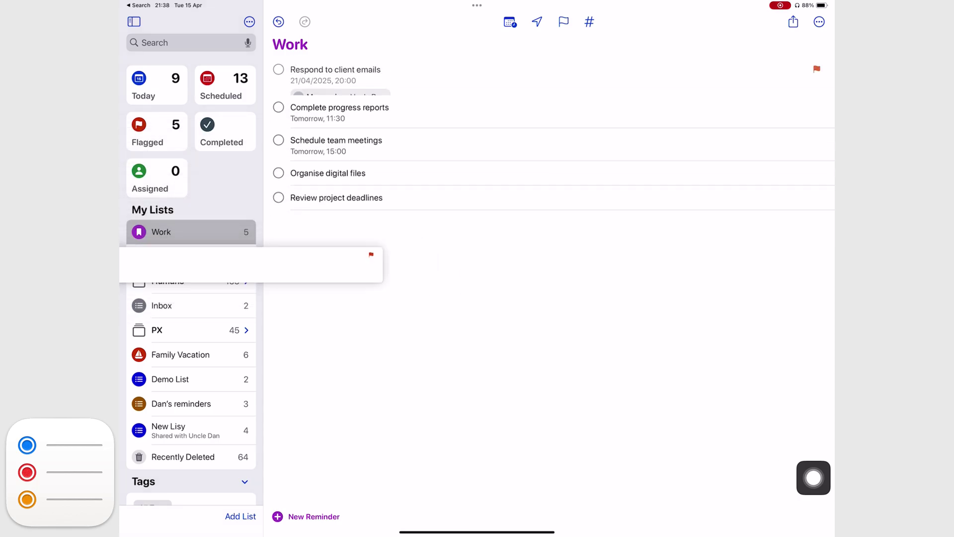
{"action": "right_click", "coordinate": [340, 70]}
{"action": "left_click_drag", "start_coordinate": [339, 72], "coordinate": [189, 256]}
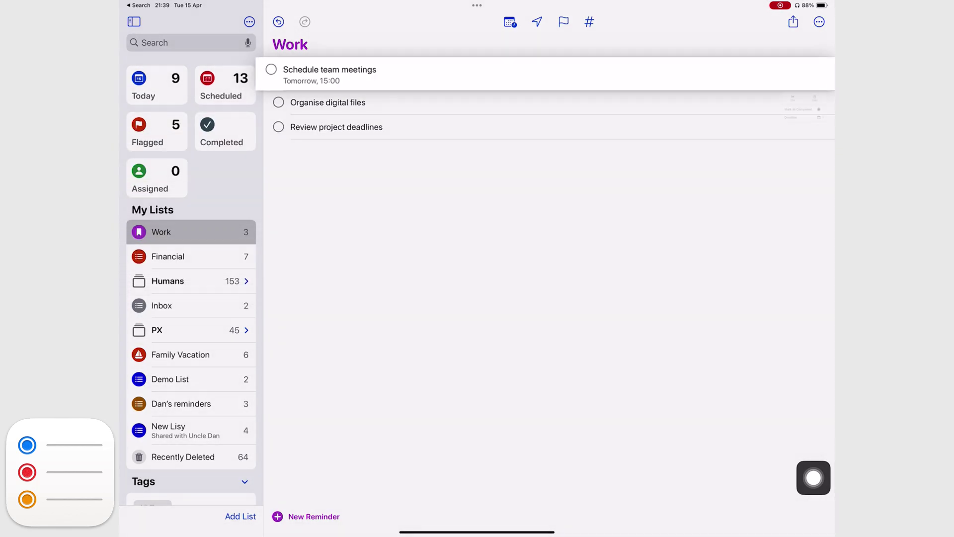
{"action": "left_click_drag", "start_coordinate": [336, 70], "coordinate": [189, 256]}
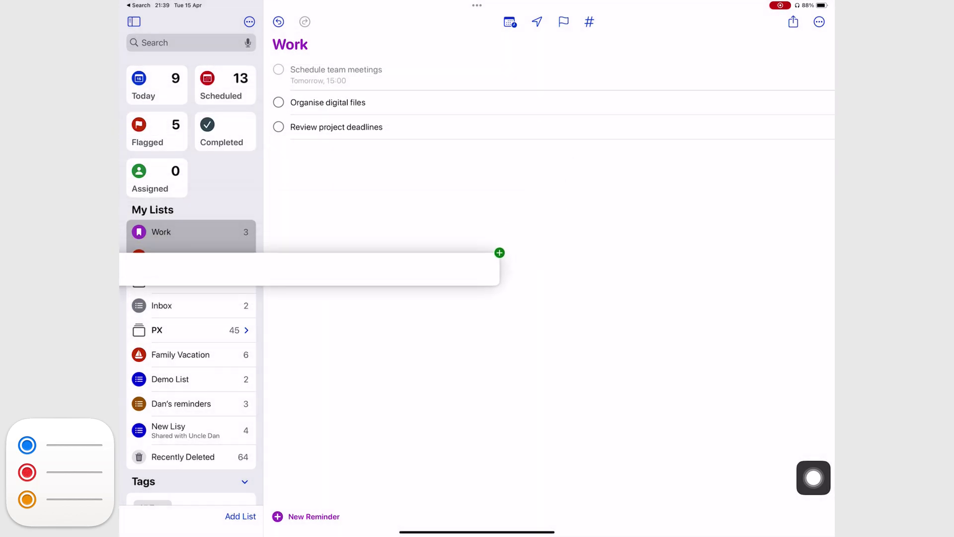
{"action": "right_click", "coordinate": [328, 70]}
{"action": "left_click_drag", "start_coordinate": [328, 70], "coordinate": [189, 257]}
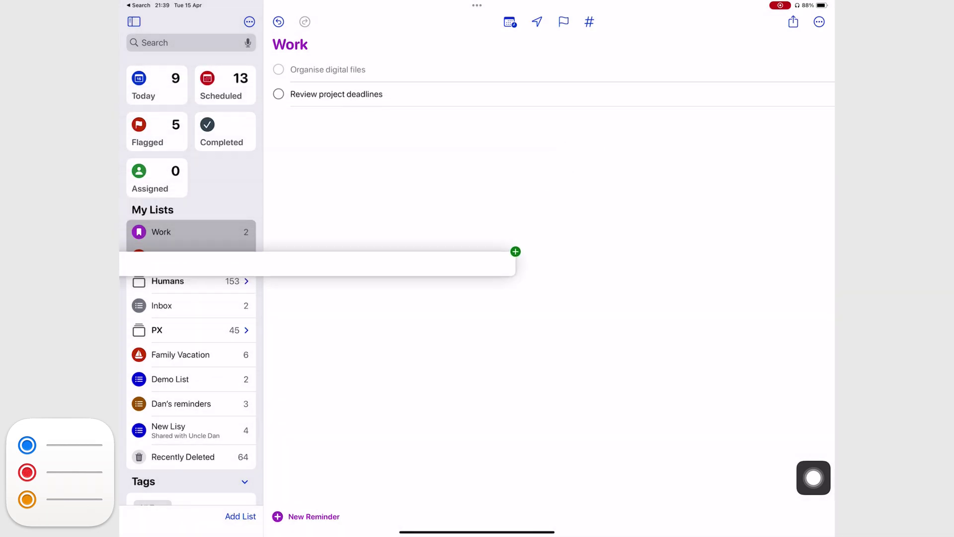
{"action": "left_click_drag", "start_coordinate": [337, 69], "coordinate": [189, 256]}
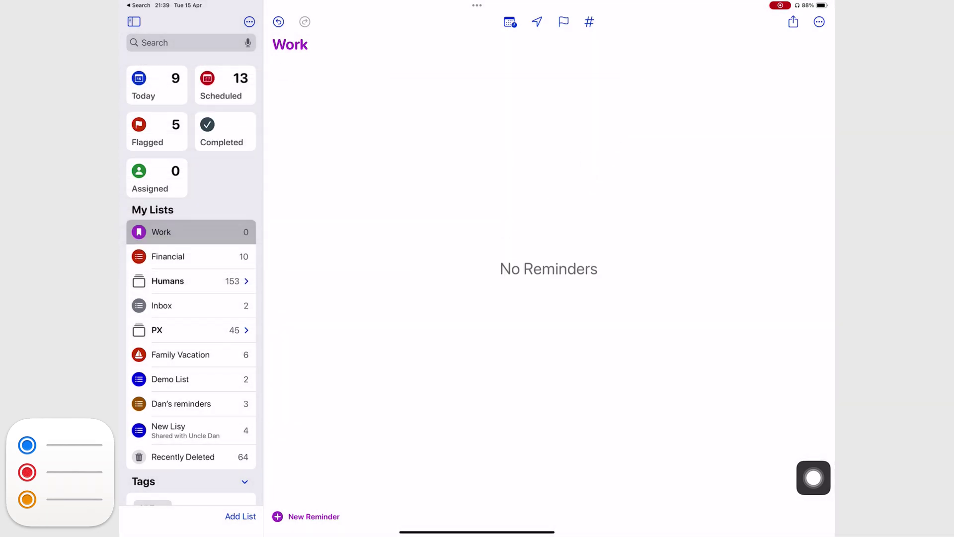
{"action": "right_click", "coordinate": [188, 232]}
Step: Delete the empty Work list, add a Financial section, and show columns with a Work column
{"action": "left_click", "coordinate": [155, 329]}
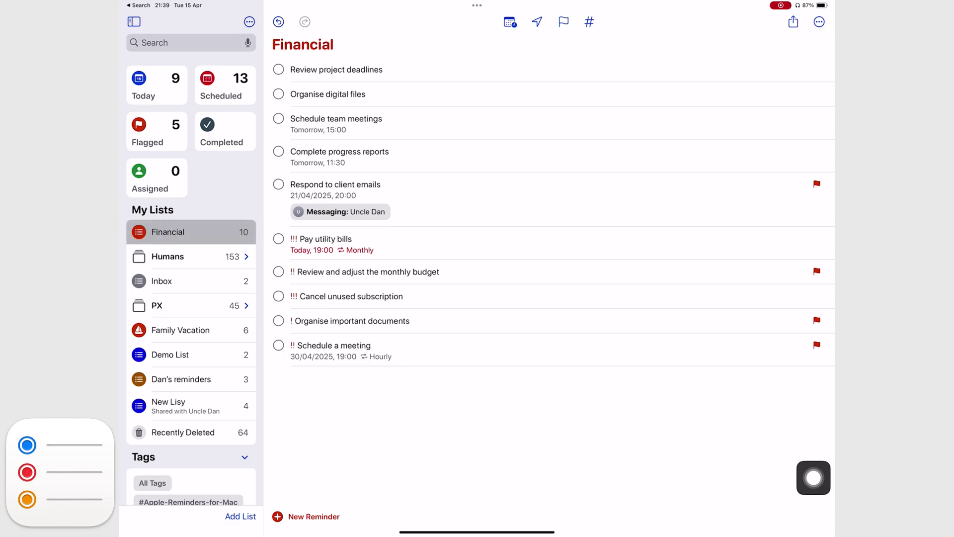
{"action": "left_click", "coordinate": [819, 22]}
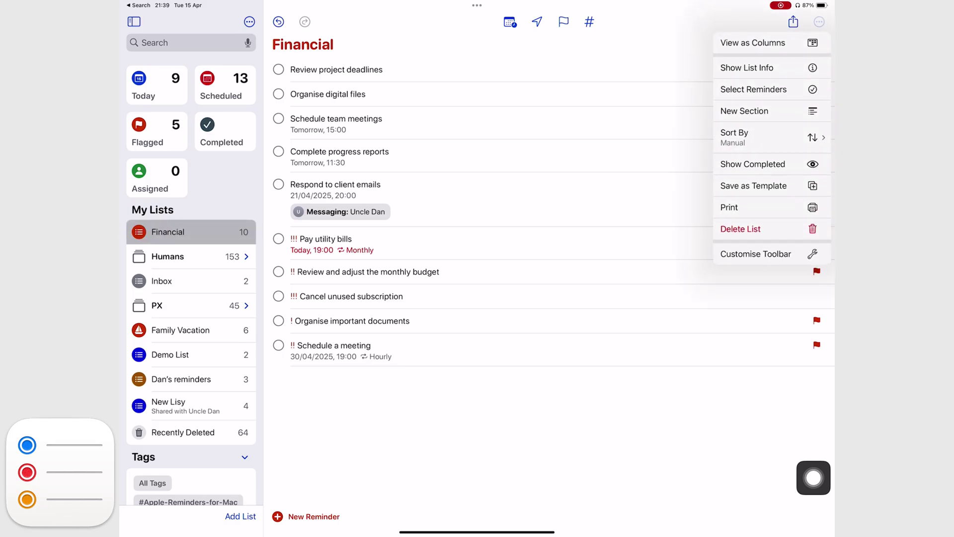
{"action": "left_click", "coordinate": [745, 111]}
{"action": "type", "text": "Fin"}
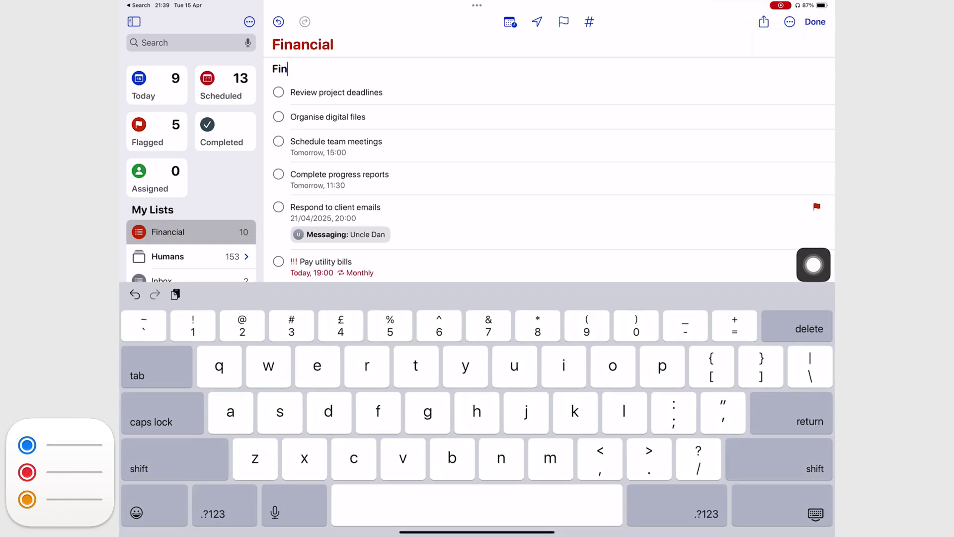
{"action": "type", "text": "ancial"}
{"action": "left_click", "coordinate": [815, 21]}
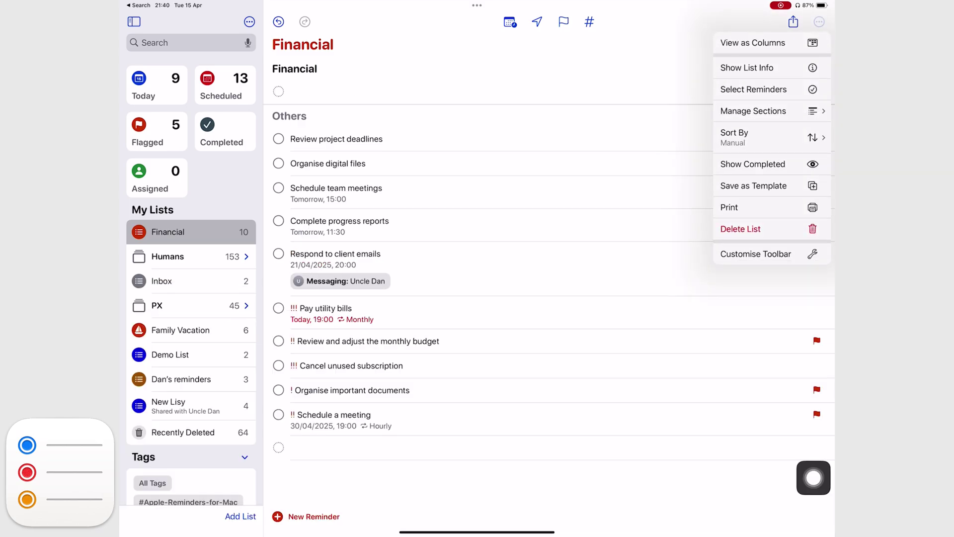
{"action": "left_click", "coordinate": [753, 40]}
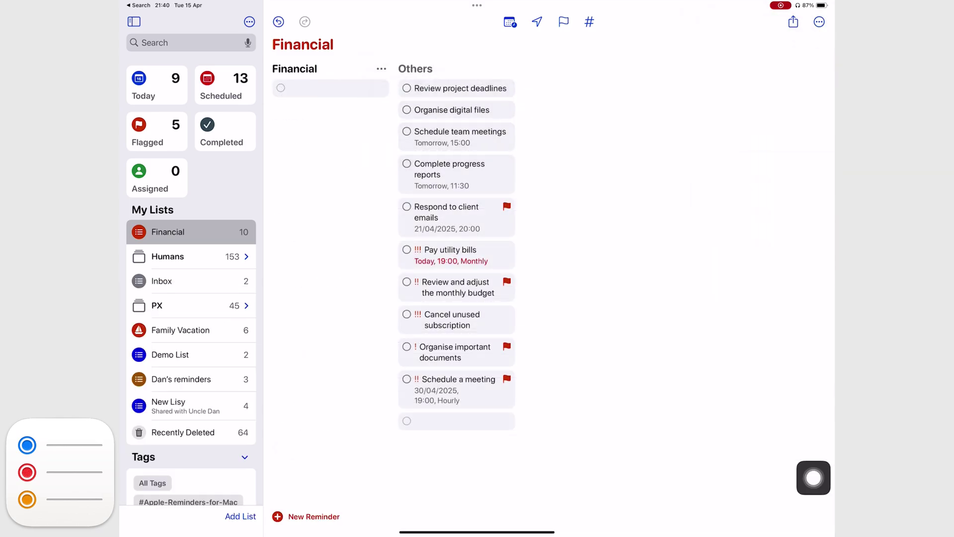
{"action": "type", "text": "Wo"}
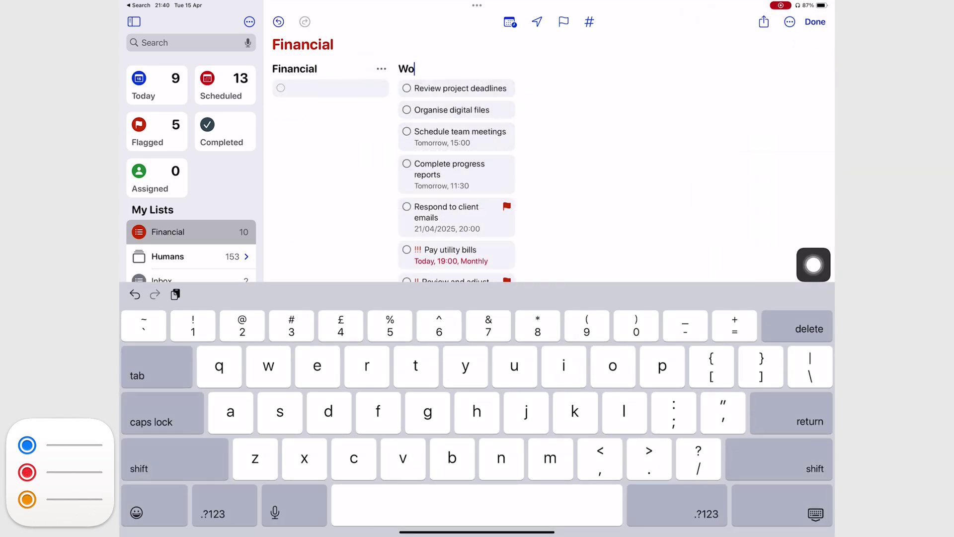
{"action": "type", "text": "rk"}
{"action": "key", "text": "Return"}
Step: Move Pay utility bills, the budget, subscription, documents and meeting reminders into the Financial column
{"action": "left_click_drag", "start_coordinate": [451, 254], "coordinate": [331, 94]}
{"action": "left_click_drag", "start_coordinate": [456, 254], "coordinate": [330, 126]}
{"action": "left_click_drag", "start_coordinate": [447, 243], "coordinate": [328, 158]}
{"action": "left_click_drag", "start_coordinate": [456, 254], "coordinate": [329, 190]}
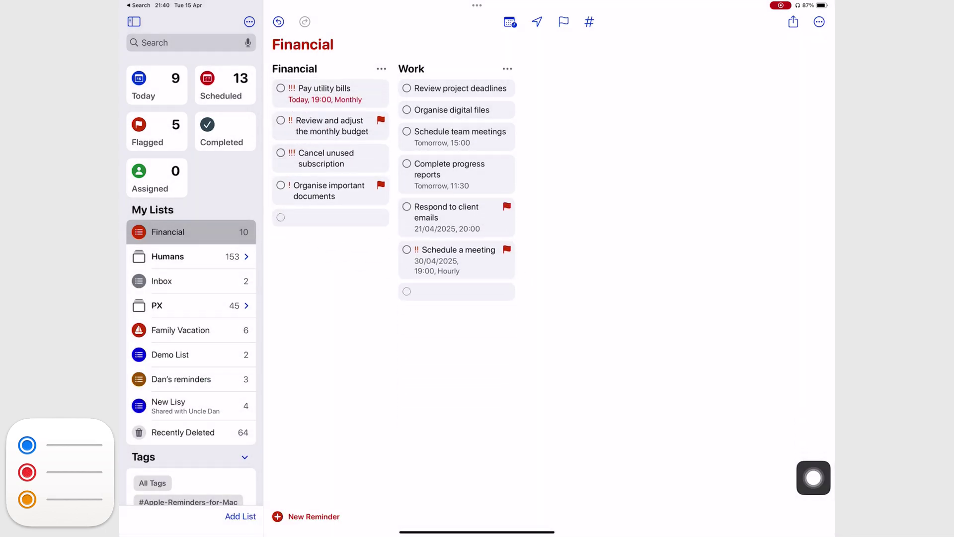
{"action": "mouse_move", "coordinate": [456, 258]}
{"action": "left_mouse_down"}
{"action": "mouse_move", "coordinate": [358, 246]}
{"action": "mouse_move", "coordinate": [348, 233]}
{"action": "left_mouse_up"}
Step: Add new columns titled 'Erands' and 'Digital organisation' via Manage Columns
{"action": "left_click", "coordinate": [819, 22]}
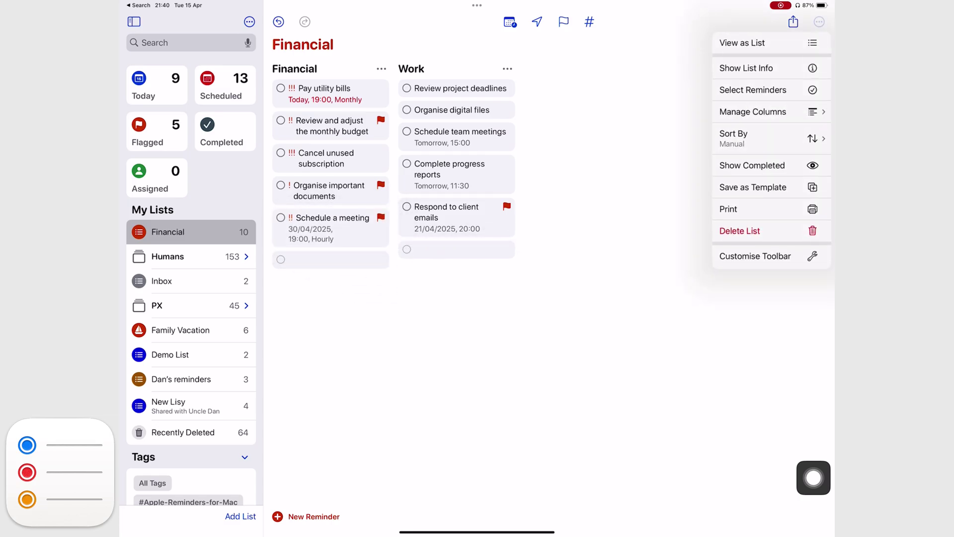
{"action": "left_click", "coordinate": [753, 111]}
{"action": "left_click", "coordinate": [641, 109]}
{"action": "type", "text": "Erands"}
{"action": "left_click", "coordinate": [815, 22]}
{"action": "left_click", "coordinate": [819, 21]}
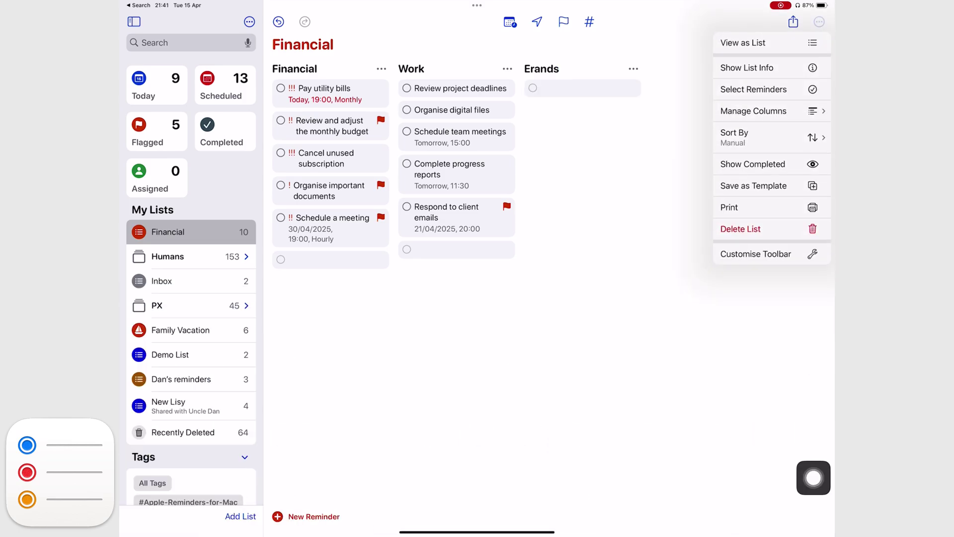
{"action": "left_click", "coordinate": [752, 110]}
{"action": "left_click", "coordinate": [641, 109]}
{"action": "type", "text": "Digital orga"}
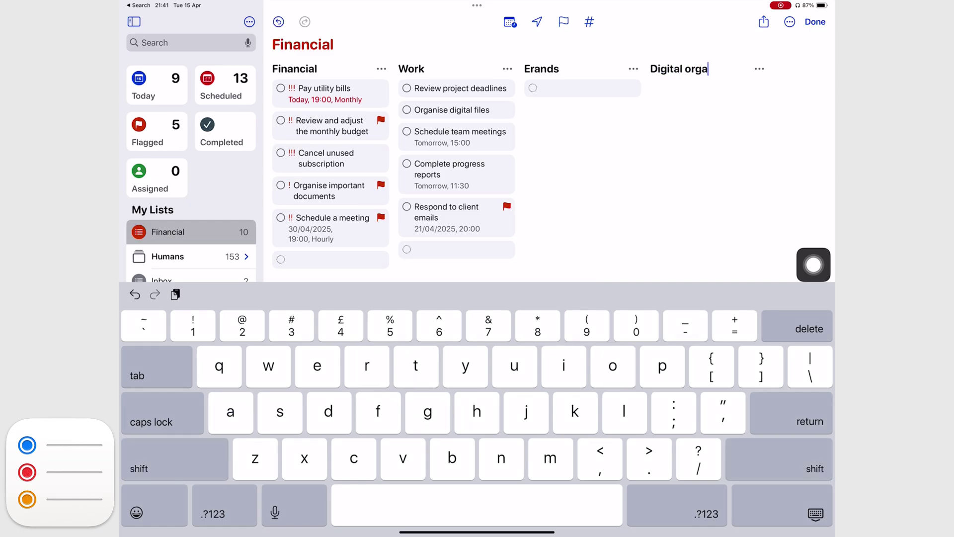
{"action": "type", "text": "nisation"}
{"action": "key", "text": "Return"}
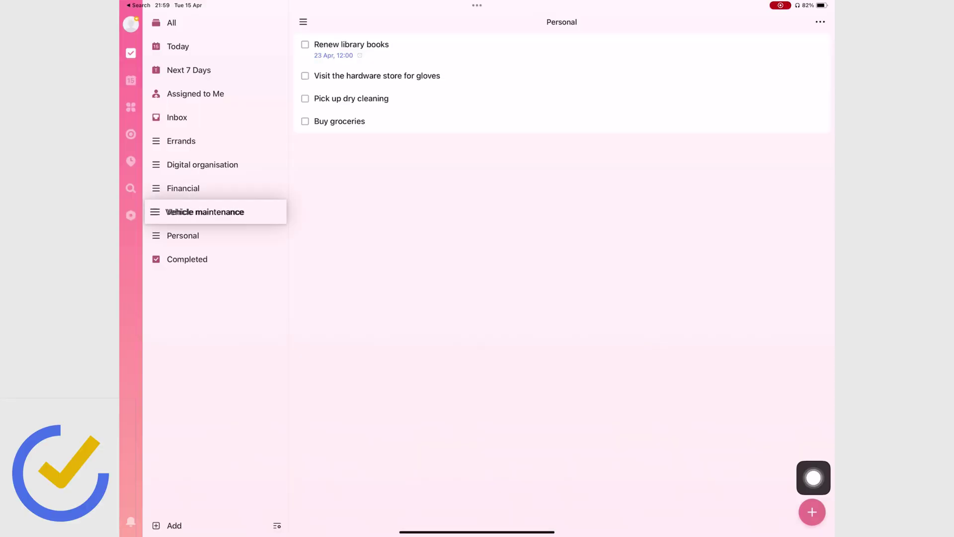
Step: Create a Personal folder holding the Financial, Personal and Errands lists
{"action": "left_click_drag", "start_coordinate": [204, 212], "coordinate": [205, 188]}
{"action": "type", "text": "Pers"}
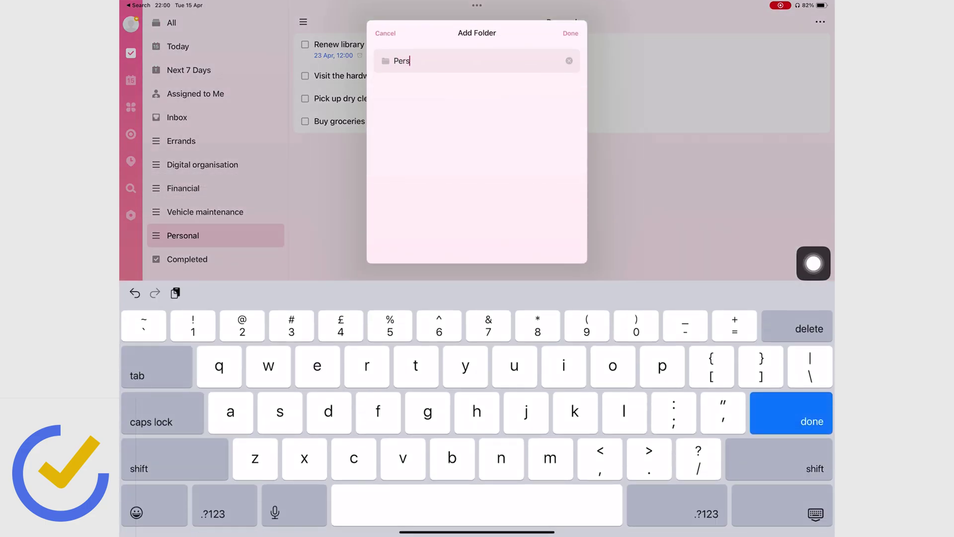
{"action": "type", "text": "onal"}
{"action": "left_click", "coordinate": [571, 34]}
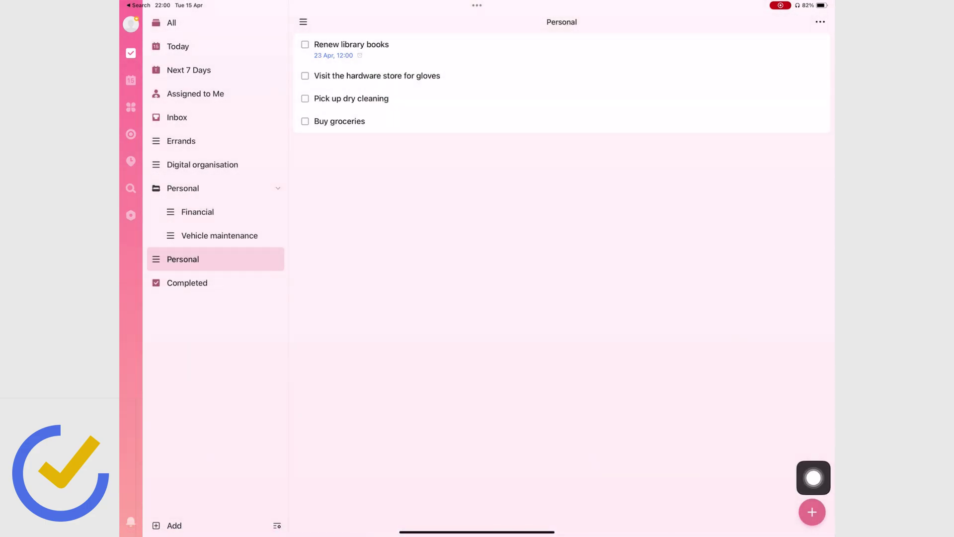
{"action": "left_click_drag", "start_coordinate": [183, 259], "coordinate": [182, 235]}
{"action": "left_click_drag", "start_coordinate": [182, 141], "coordinate": [192, 188]}
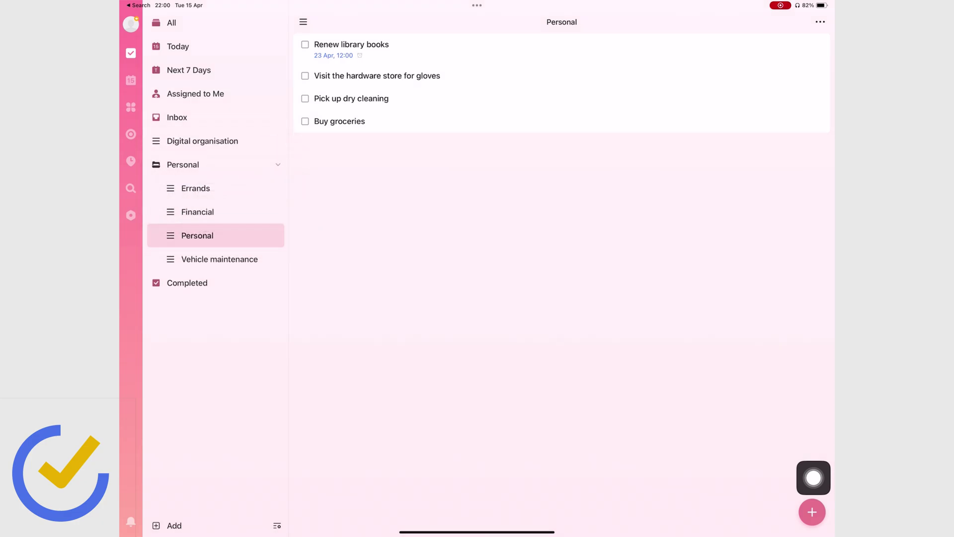
{"action": "left_click", "coordinate": [197, 211]}
Step: Group Vehicle maintenance with Digital organisation in a Work/Professional folder and collapse Personal
{"action": "left_click_drag", "start_coordinate": [219, 259], "coordinate": [207, 145]}
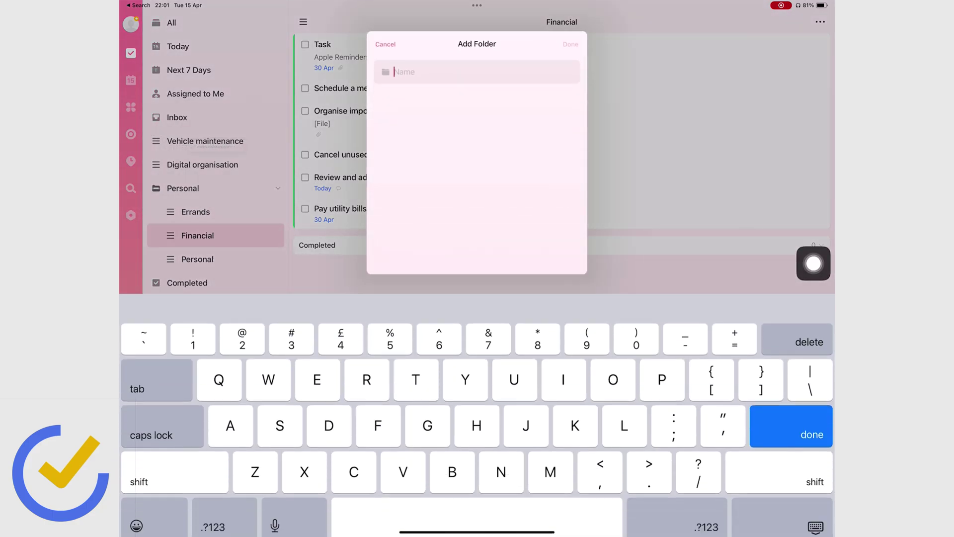
{"action": "type", "text": "Work"}
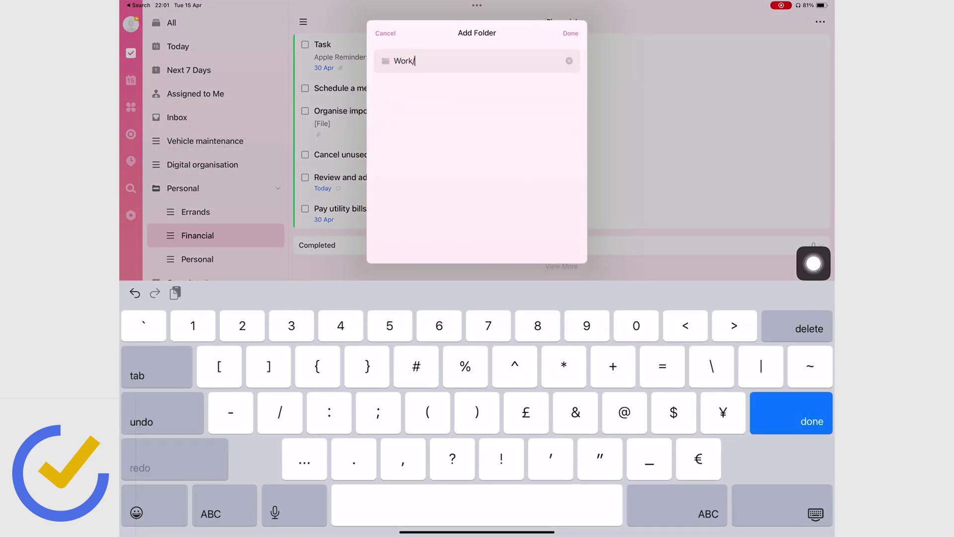
{"action": "type", "text": "/Professional"}
{"action": "left_click", "coordinate": [570, 33]}
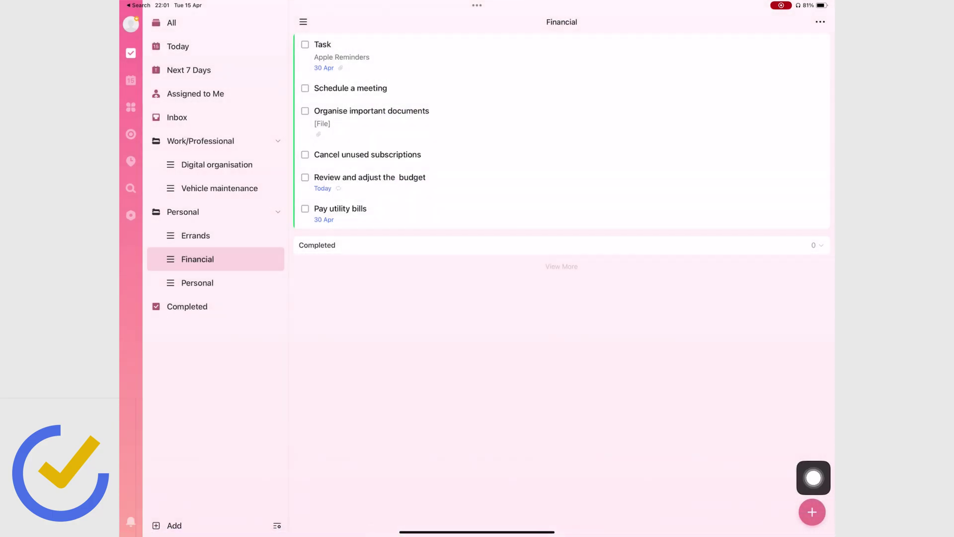
{"action": "left_click", "coordinate": [278, 165]}
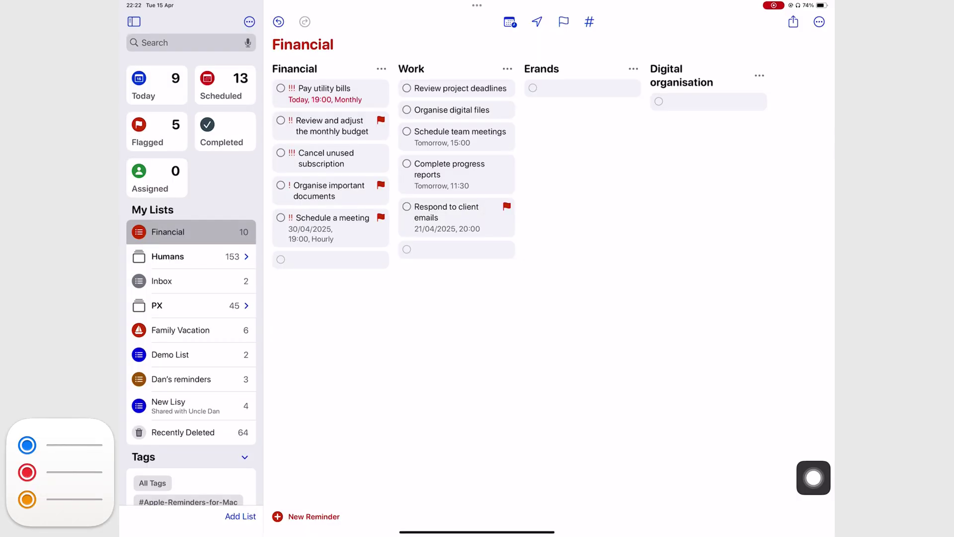
Step: Create a red smart list named 'New Smart list'
{"action": "left_click", "coordinate": [241, 516]}
{"action": "left_click", "coordinate": [578, 181]}
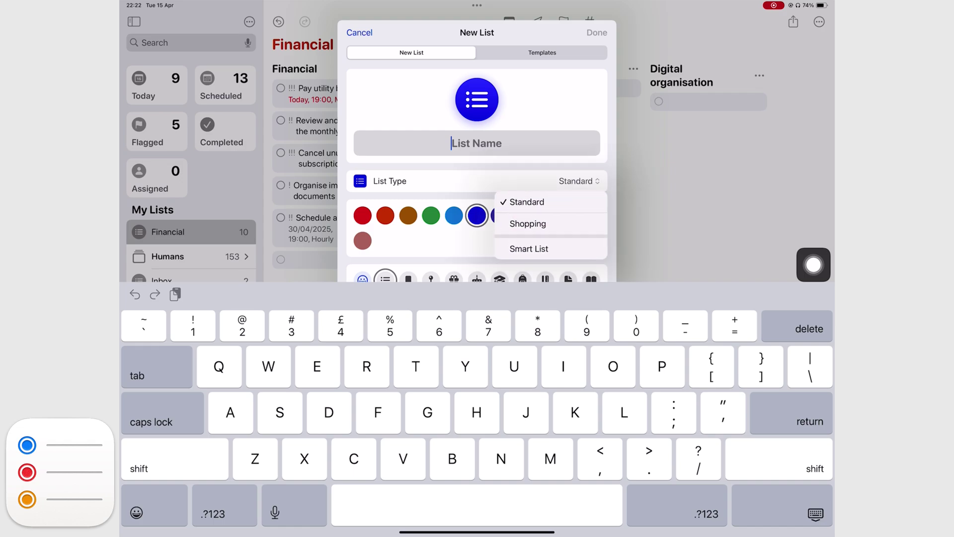
{"action": "left_click", "coordinate": [528, 249]}
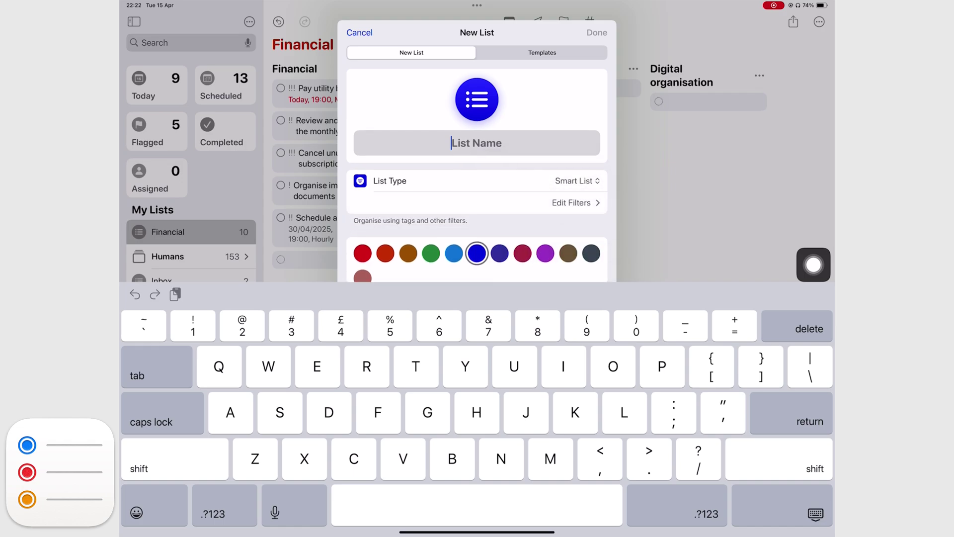
{"action": "scroll", "coordinate": [477, 174], "scroll_direction": "down", "scroll_amount": 1}
{"action": "left_click", "coordinate": [362, 213]}
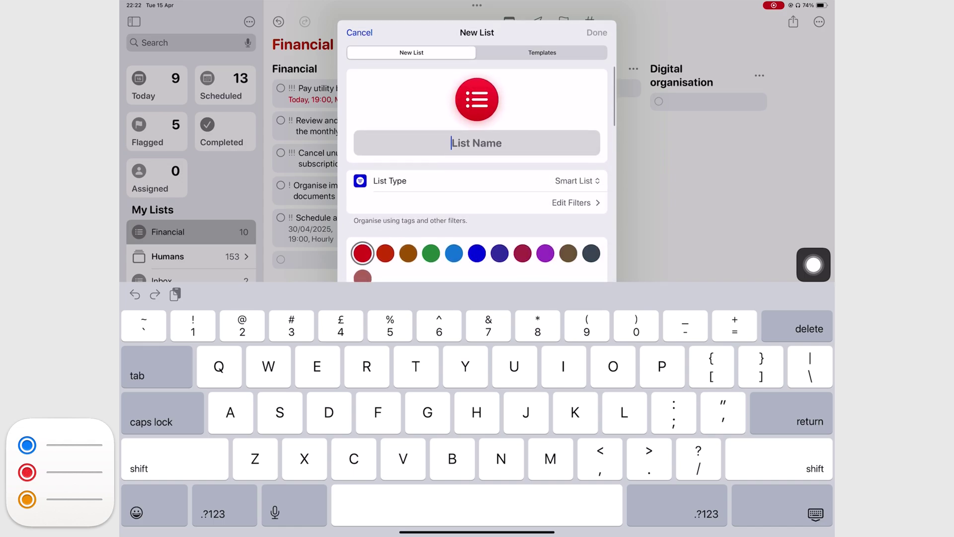
{"action": "type", "text": "New Smart list"}
Step: Filter it by No Date, No Time and any Priority, matching any filter, and save
{"action": "left_click", "coordinate": [571, 203]}
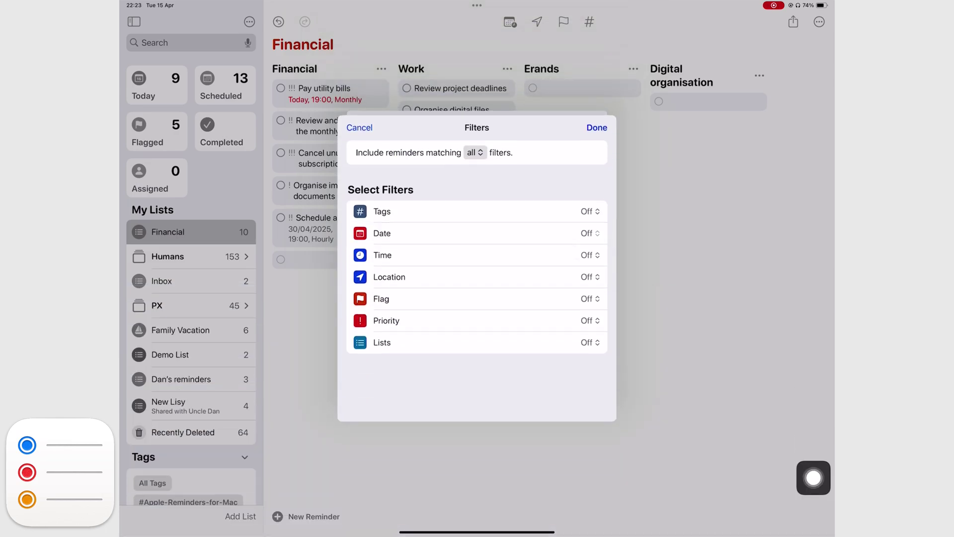
{"action": "left_click", "coordinate": [590, 233]}
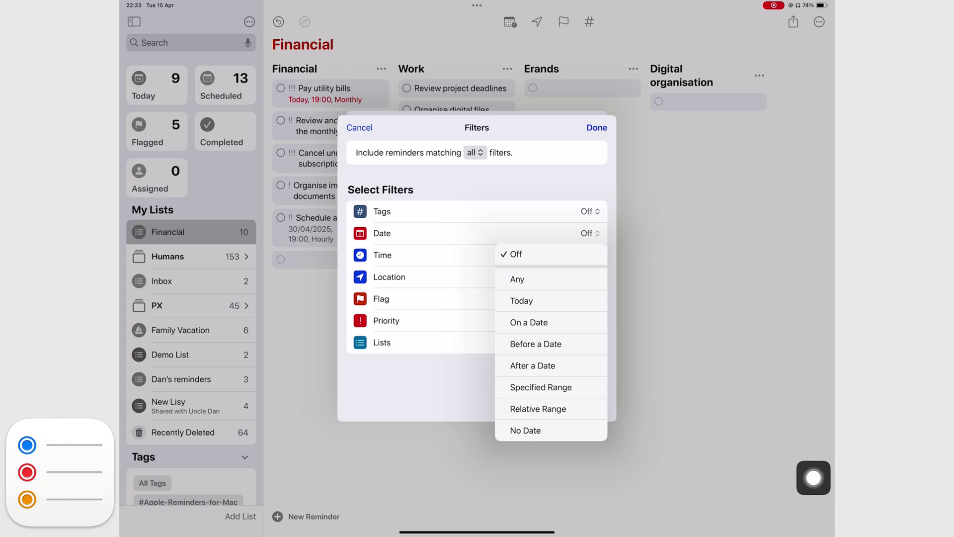
{"action": "left_click", "coordinate": [525, 430]}
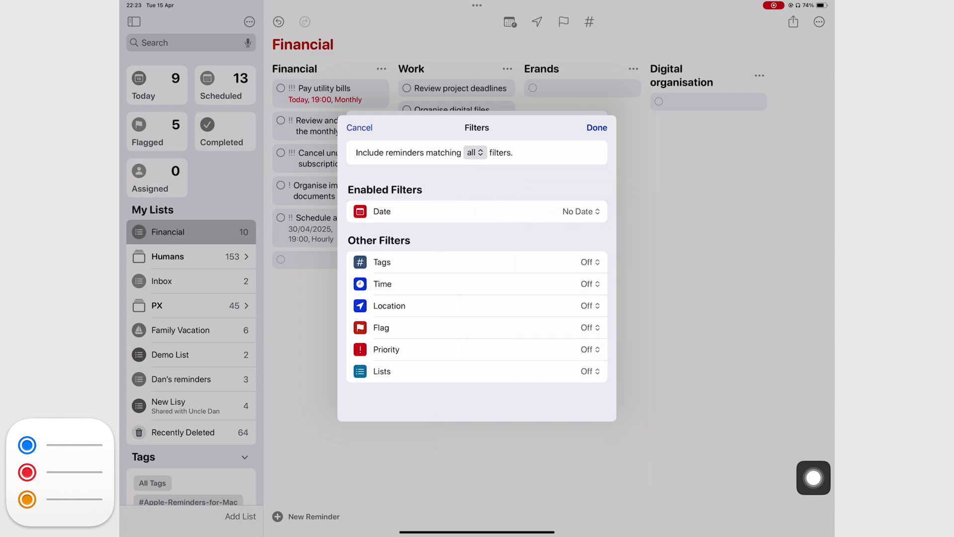
{"action": "left_click", "coordinate": [589, 284]}
{"action": "left_click", "coordinate": [522, 262]}
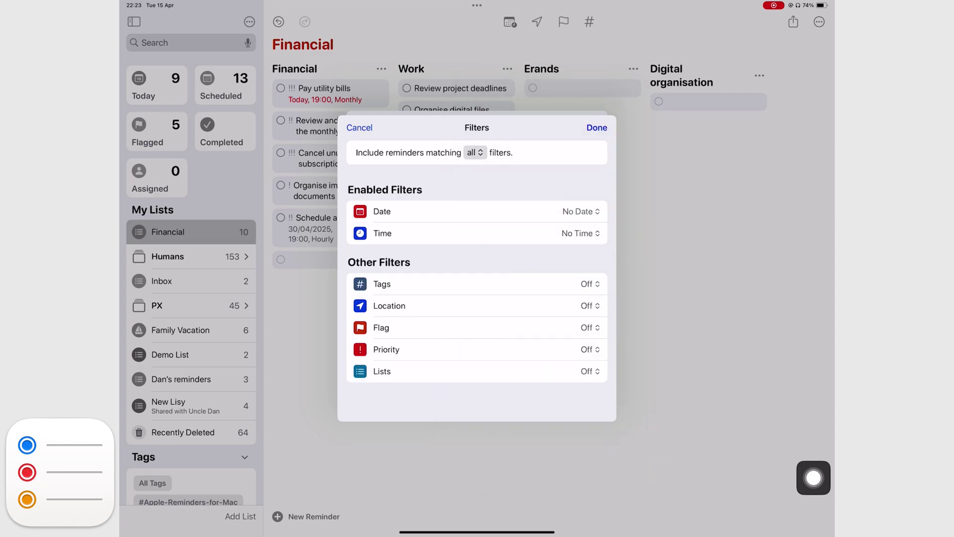
{"action": "left_click", "coordinate": [589, 306]}
{"action": "left_click", "coordinate": [558, 281]}
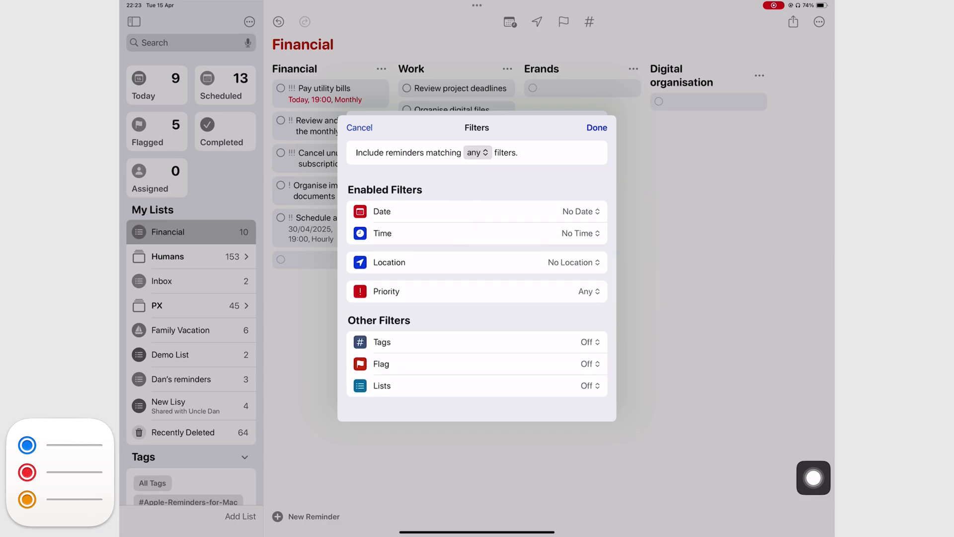
{"action": "left_click", "coordinate": [478, 152]}
{"action": "left_click", "coordinate": [438, 194]}
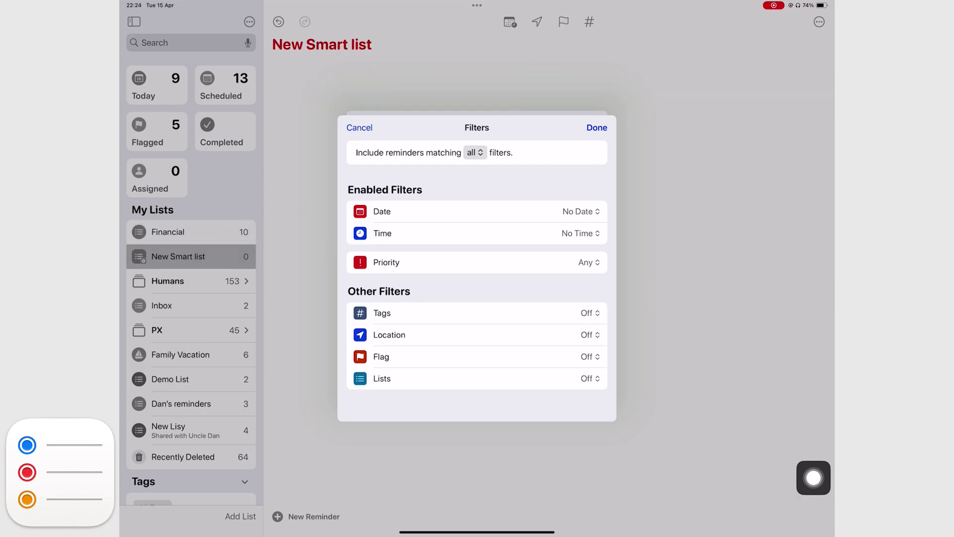
{"action": "left_click", "coordinate": [475, 153]}
{"action": "left_click", "coordinate": [438, 172]}
{"action": "left_click", "coordinate": [596, 127]}
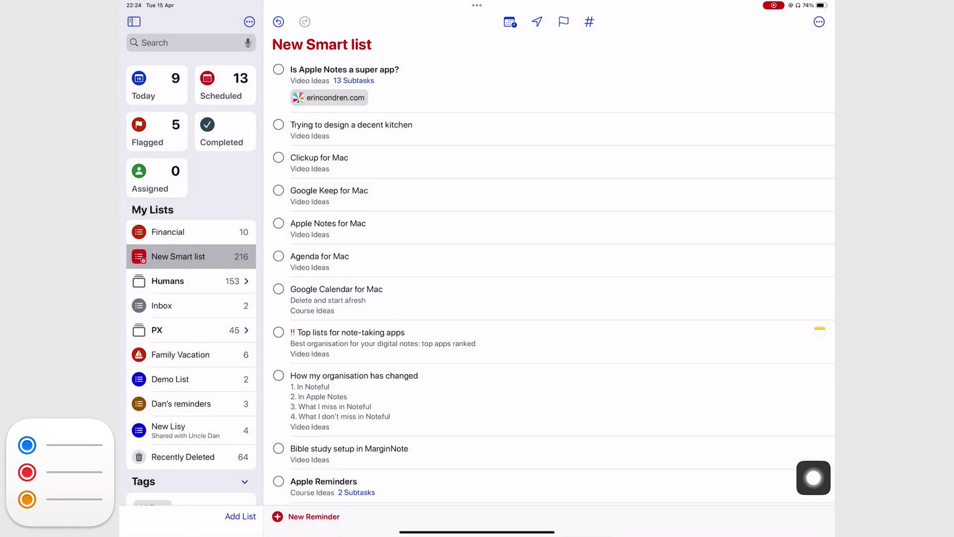
{"action": "scroll", "coordinate": [554, 270], "scroll_direction": "down", "scroll_amount": 3}
{"action": "scroll", "coordinate": [554, 270], "scroll_direction": "down", "scroll_amount": 2}
{"action": "scroll", "coordinate": [554, 270], "scroll_direction": "down", "scroll_amount": 2}
{"action": "scroll", "coordinate": [554, 270], "scroll_direction": "up", "scroll_amount": 1}
{"action": "scroll", "coordinate": [553, 270], "scroll_direction": "up", "scroll_amount": 2}
{"action": "scroll", "coordinate": [554, 270], "scroll_direction": "up", "scroll_amount": 2}
{"action": "scroll", "coordinate": [554, 270], "scroll_direction": "up", "scroll_amount": 1}
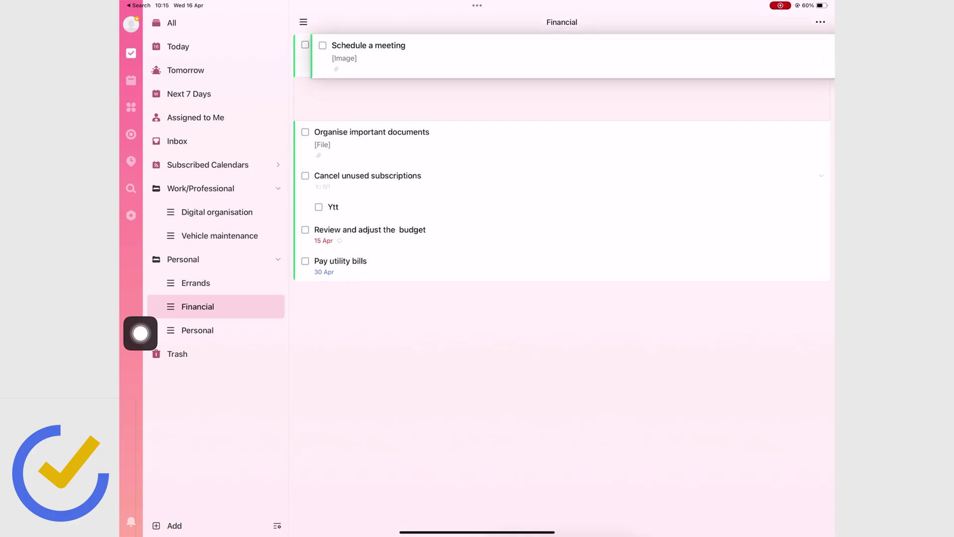
Step: Nest Schedule a meeting, the budget, subscription, documents and utility tasks as subtasks under Task, then collapse it
{"action": "left_click_drag", "start_coordinate": [368, 45], "coordinate": [368, 88]}
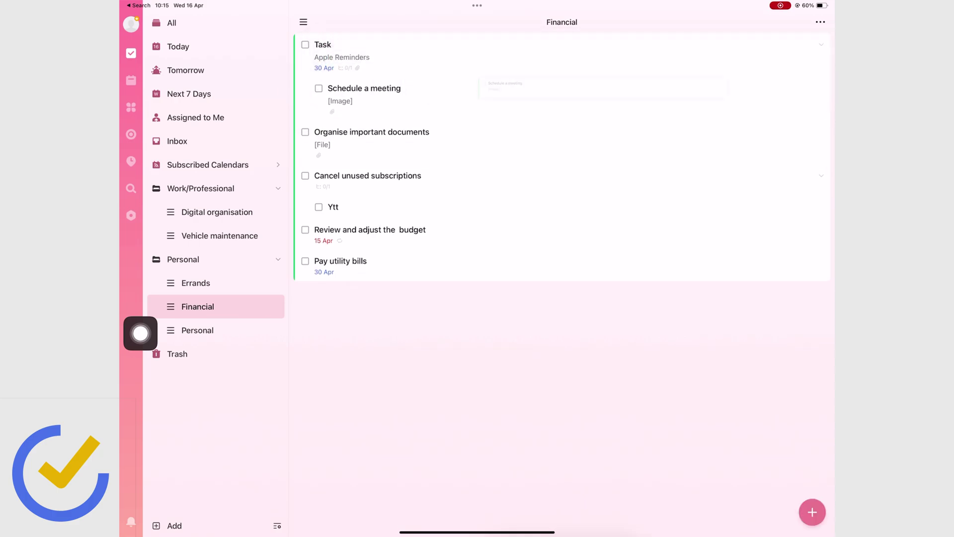
{"action": "left_click_drag", "start_coordinate": [371, 132], "coordinate": [399, 132]}
{"action": "left_click_drag", "start_coordinate": [368, 176], "coordinate": [378, 132]}
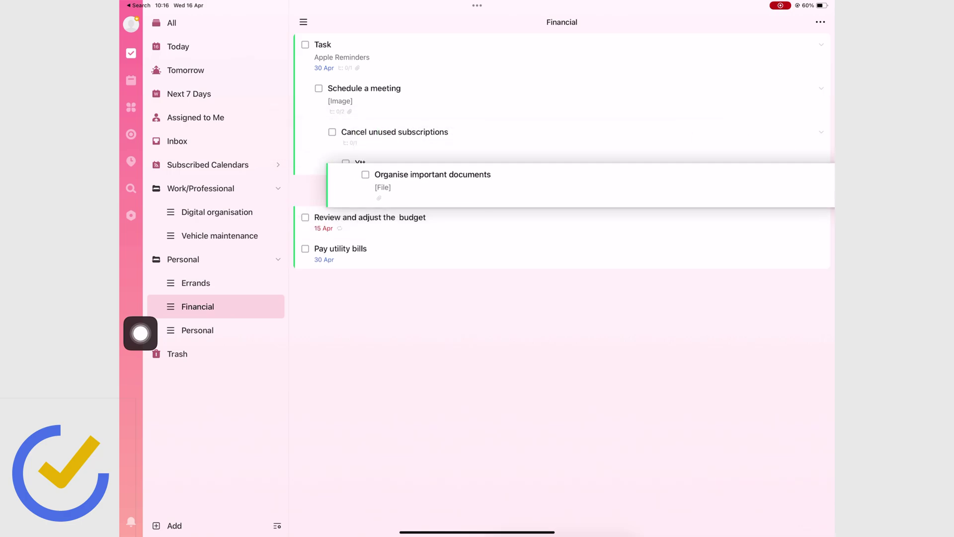
{"action": "left_click_drag", "start_coordinate": [399, 186], "coordinate": [460, 184]}
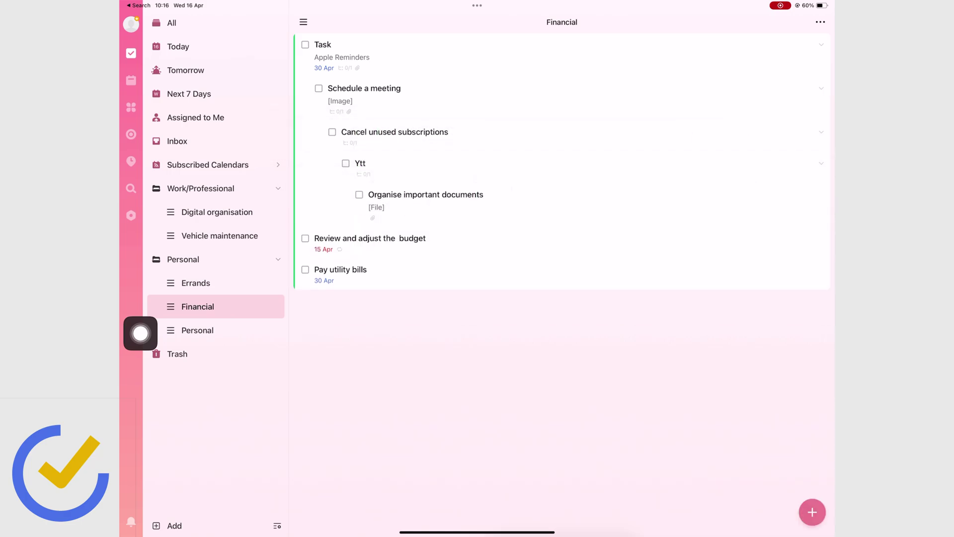
{"action": "mouse_move", "coordinate": [370, 238]}
{"action": "left_mouse_down"}
{"action": "mouse_move", "coordinate": [368, 77]}
{"action": "mouse_move", "coordinate": [384, 88]}
{"action": "left_mouse_up"}
{"action": "left_click_drag", "start_coordinate": [343, 270], "coordinate": [433, 269]}
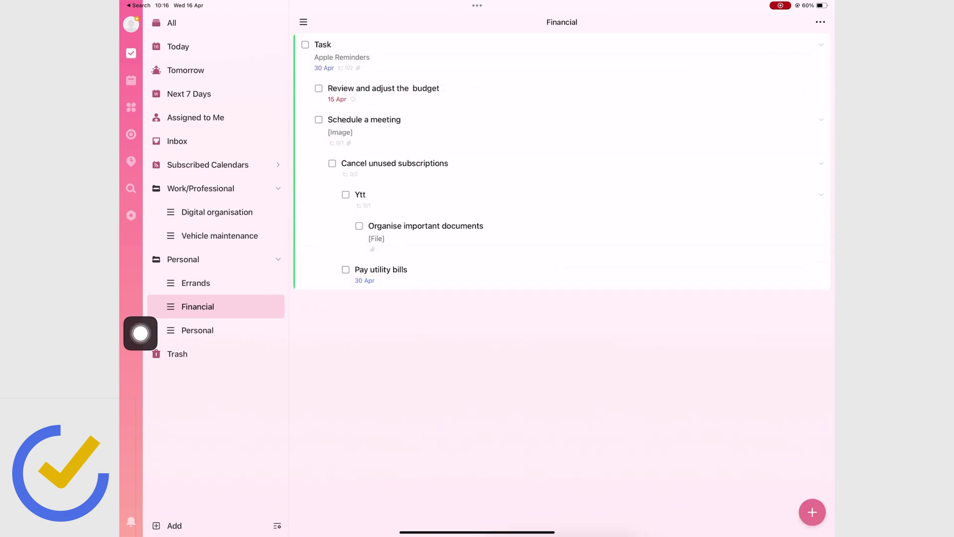
{"action": "left_click", "coordinate": [821, 44]}
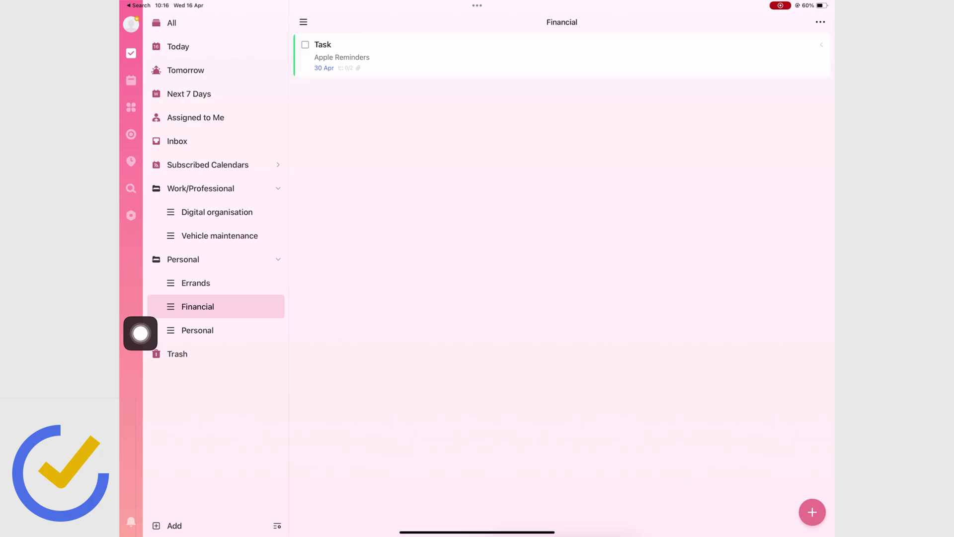
Step: Move Write a shopping list and Buy groceries from Personal into Financial
{"action": "left_click", "coordinate": [198, 330]}
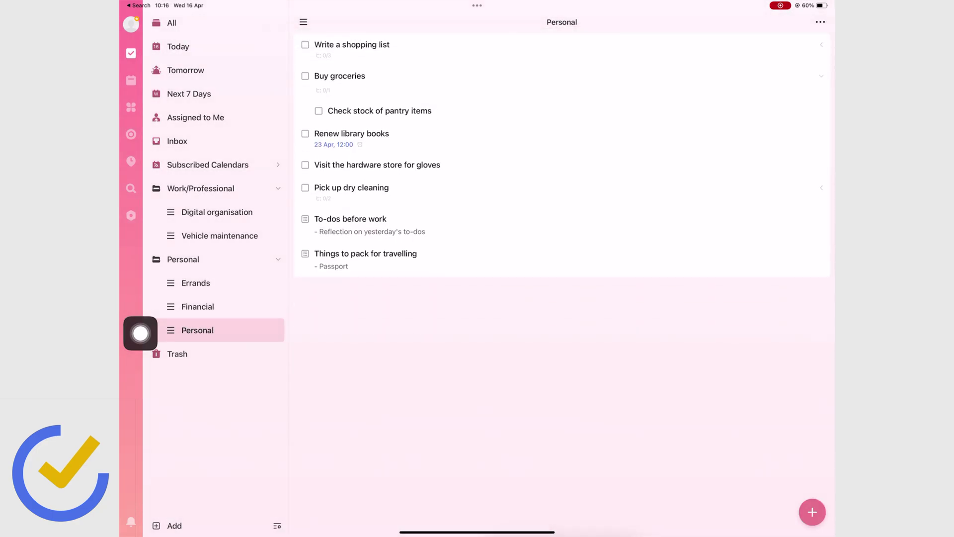
{"action": "left_click_drag", "start_coordinate": [352, 44], "coordinate": [221, 306]}
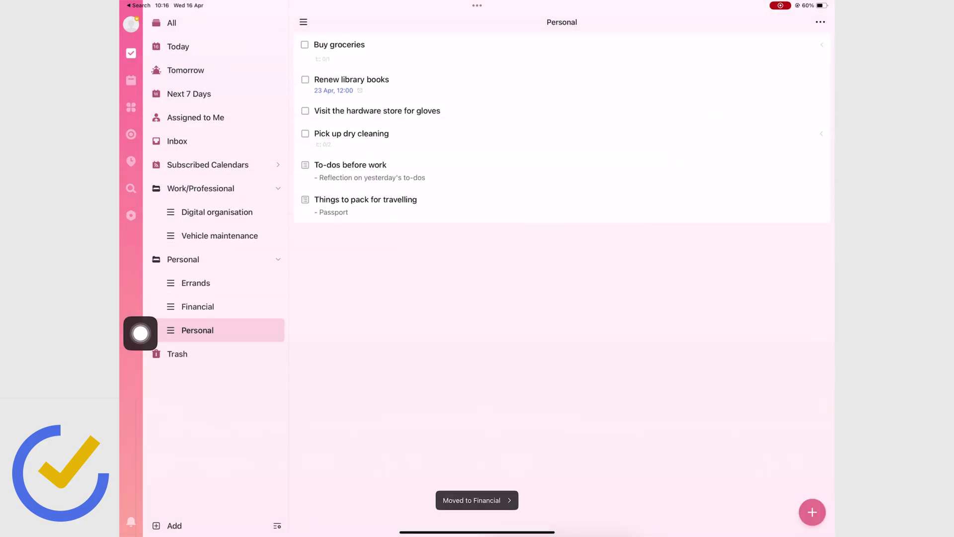
{"action": "left_click_drag", "start_coordinate": [340, 44], "coordinate": [215, 307]}
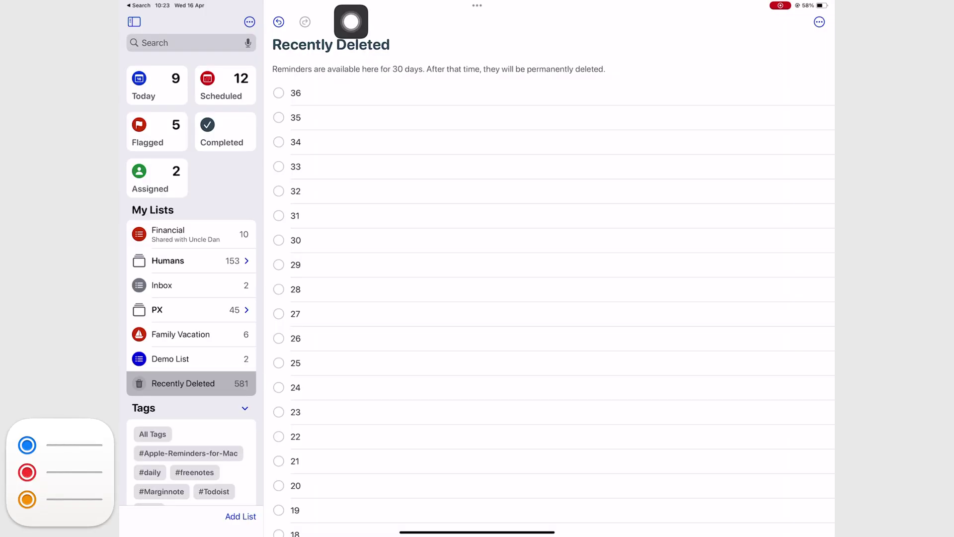
Step: Permanently delete the twelve reminders numbered 36 down to 25 from Recently Deleted
{"action": "left_click", "coordinate": [819, 22]}
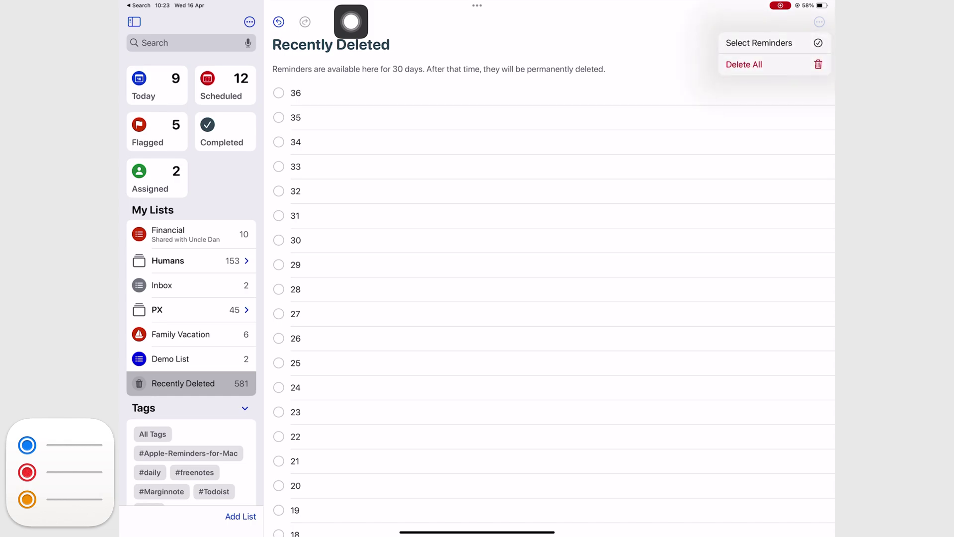
{"action": "left_click", "coordinate": [758, 43]}
{"action": "left_click_drag", "start_coordinate": [278, 93], "coordinate": [278, 265]}
{"action": "mouse_move", "coordinate": [819, 289]}
{"action": "left_mouse_down"}
{"action": "mouse_move", "coordinate": [813, 378]}
{"action": "mouse_move", "coordinate": [819, 289]}
{"action": "left_mouse_up"}
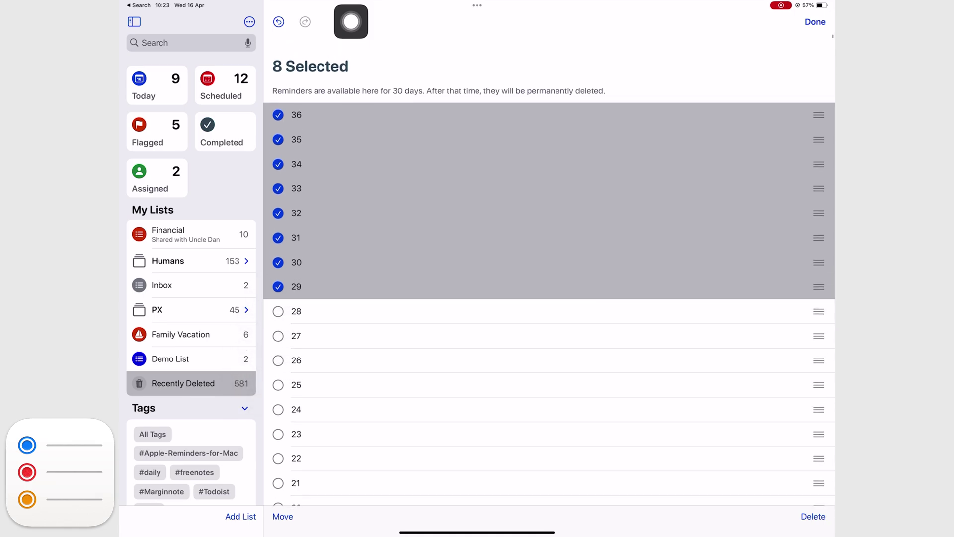
{"action": "scroll", "coordinate": [549, 268], "scroll_direction": "down", "scroll_amount": 3}
{"action": "left_click_drag", "start_coordinate": [278, 156], "coordinate": [278, 255]}
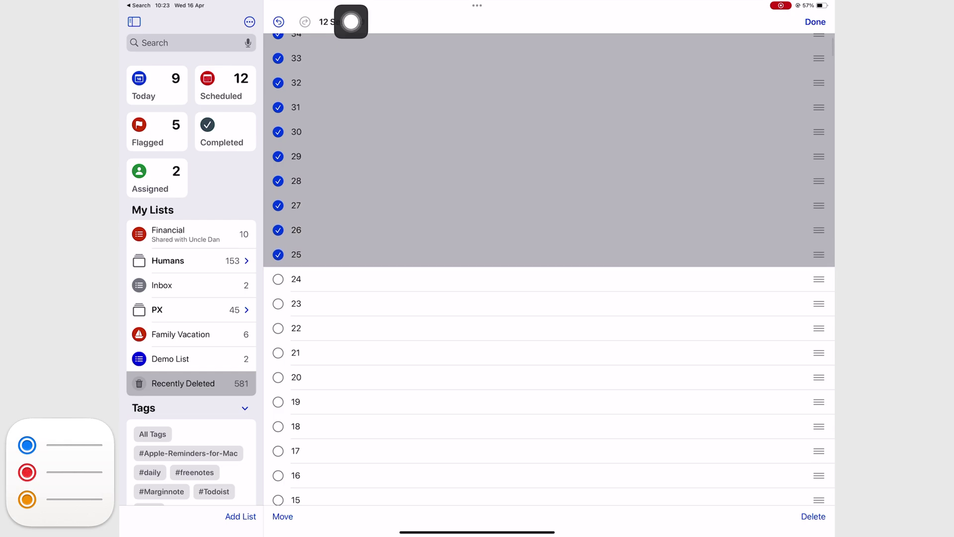
{"action": "left_click", "coordinate": [813, 516]}
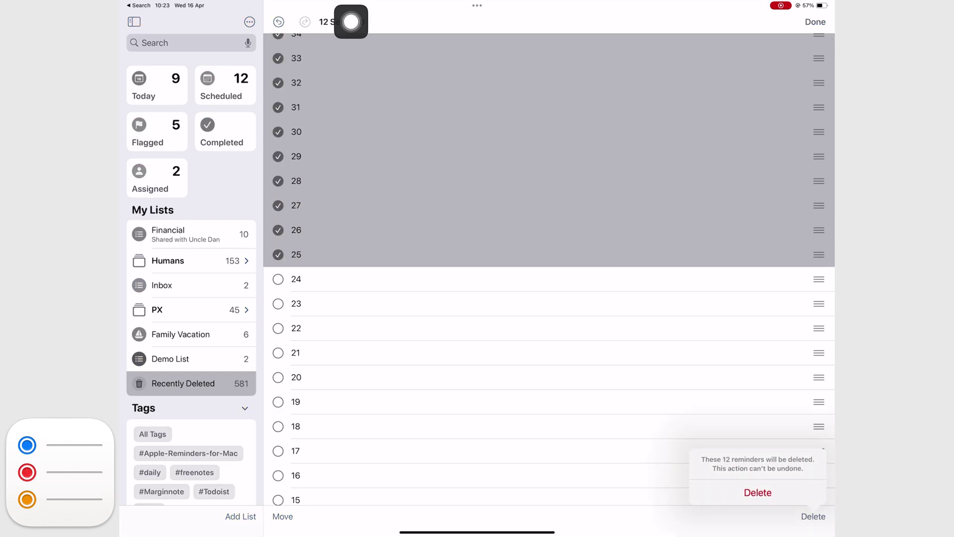
{"action": "left_click", "coordinate": [756, 492]}
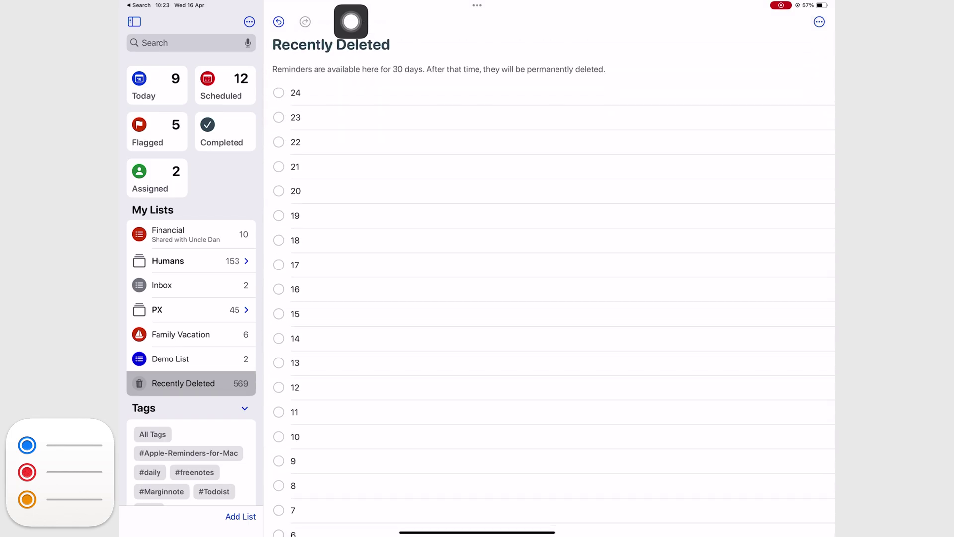
Step: Delete All of the remaining 569 reminders in Recently Deleted
{"action": "left_click", "coordinate": [819, 22]}
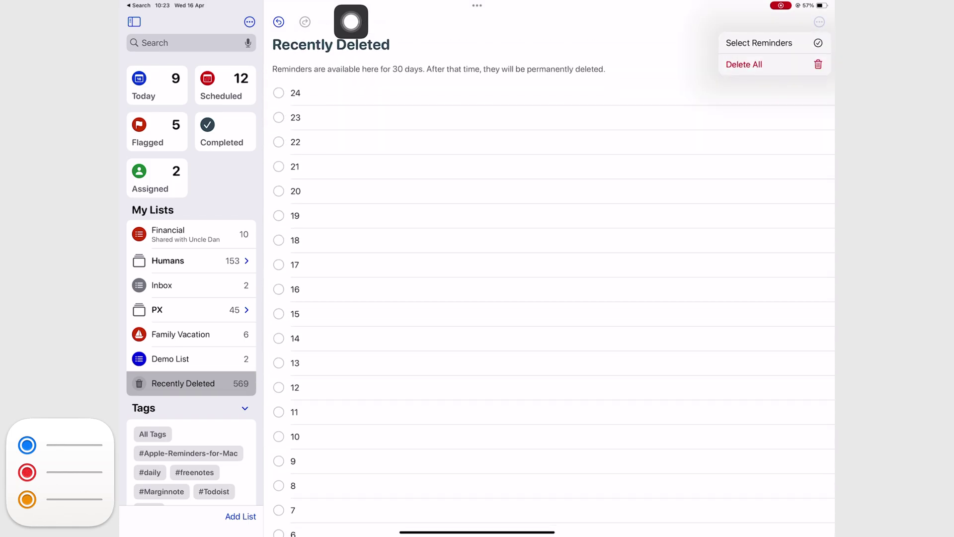
{"action": "left_click", "coordinate": [743, 64]}
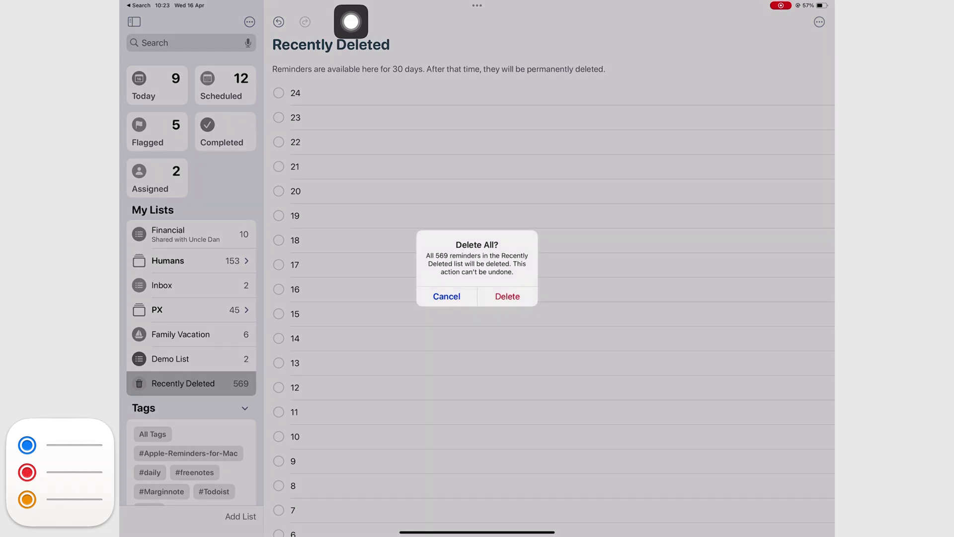
{"action": "left_click", "coordinate": [507, 296]}
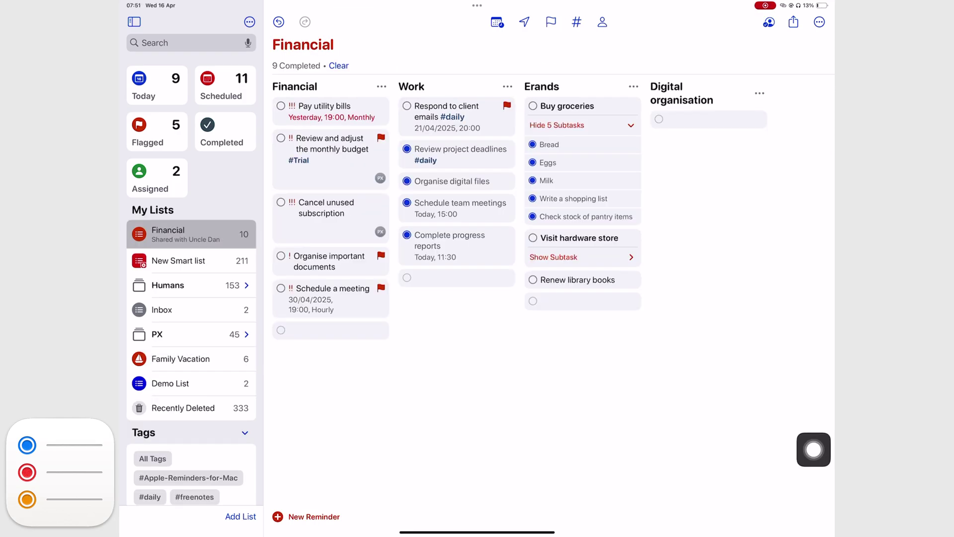
Step: Save the Financial list as 'Financial template', including completed reminders
{"action": "left_click", "coordinate": [819, 22]}
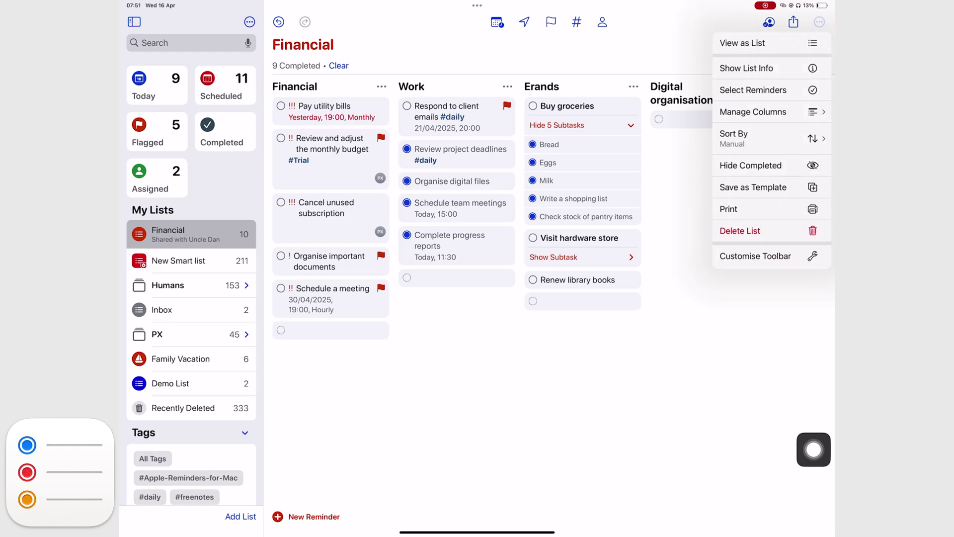
{"action": "left_click", "coordinate": [753, 186]}
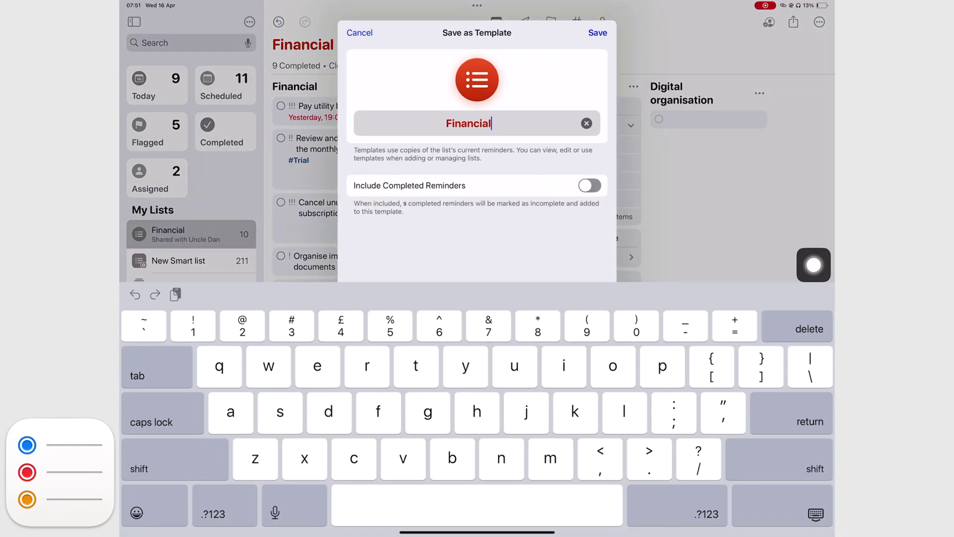
{"action": "type", "text": "template"}
{"action": "left_click", "coordinate": [590, 185]}
{"action": "left_click", "coordinate": [597, 32]}
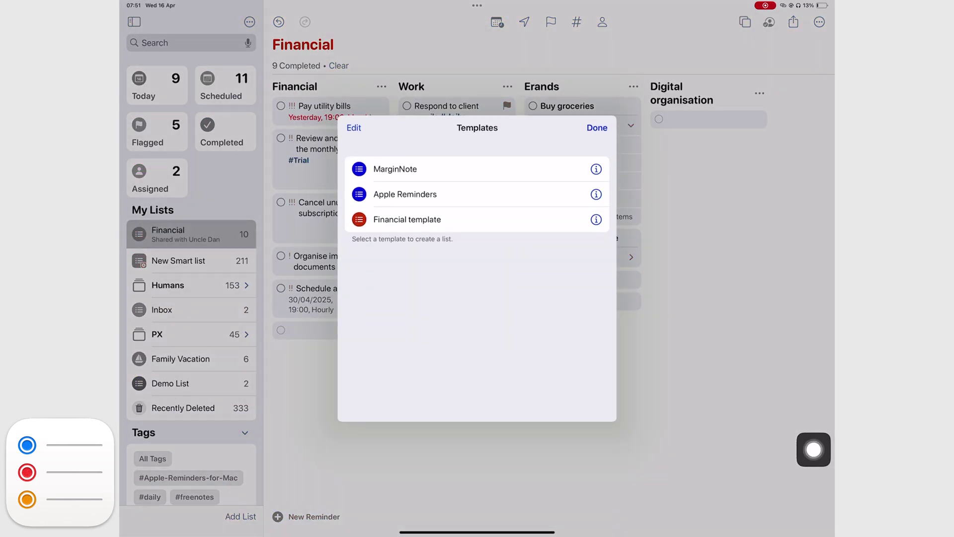
Step: Delete Respond to client emails and Review project deadlines from the Financial template
{"action": "left_click", "coordinate": [596, 219]}
{"action": "left_click", "coordinate": [531, 240]}
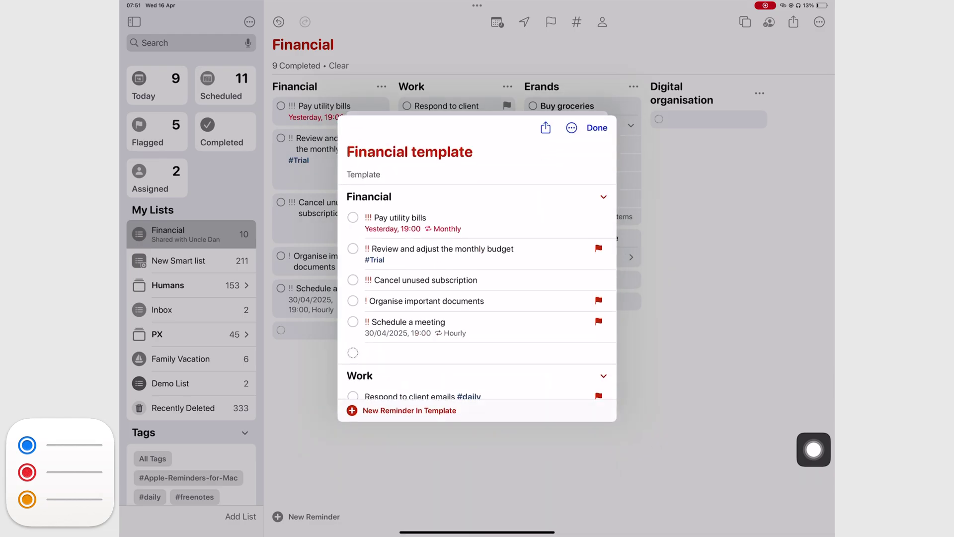
{"action": "scroll", "coordinate": [477, 298], "scroll_direction": "down", "scroll_amount": 5}
{"action": "right_click", "coordinate": [419, 263]}
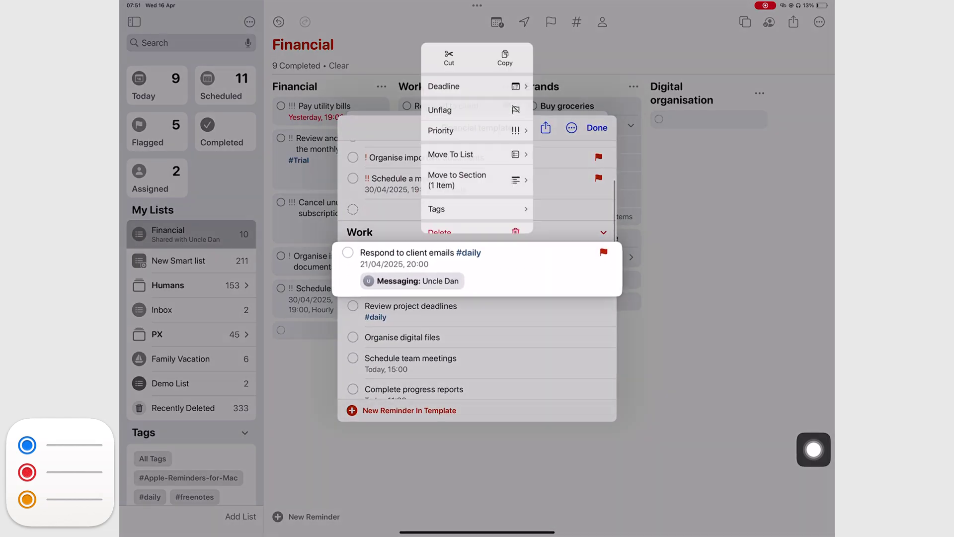
{"action": "left_click_drag", "start_coordinate": [547, 268], "coordinate": [397, 268]}
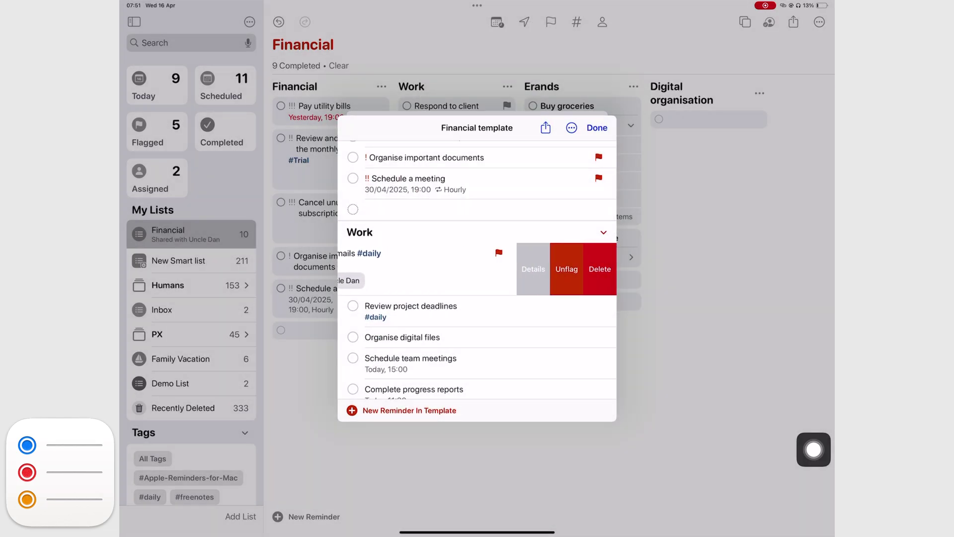
{"action": "left_click", "coordinate": [604, 268]}
{"action": "left_click_drag", "start_coordinate": [546, 250], "coordinate": [397, 249]}
{"action": "left_click", "coordinate": [604, 239]}
Step: Remove the Confirm operating hours subtask and the Digital organisation section from the template
{"action": "scroll", "coordinate": [477, 279], "scroll_direction": "down", "scroll_amount": 5}
{"action": "left_click_drag", "start_coordinate": [546, 248], "coordinate": [357, 248]}
{"action": "left_click_drag", "start_coordinate": [547, 288], "coordinate": [511, 288]}
{"action": "left_click", "coordinate": [599, 287]}
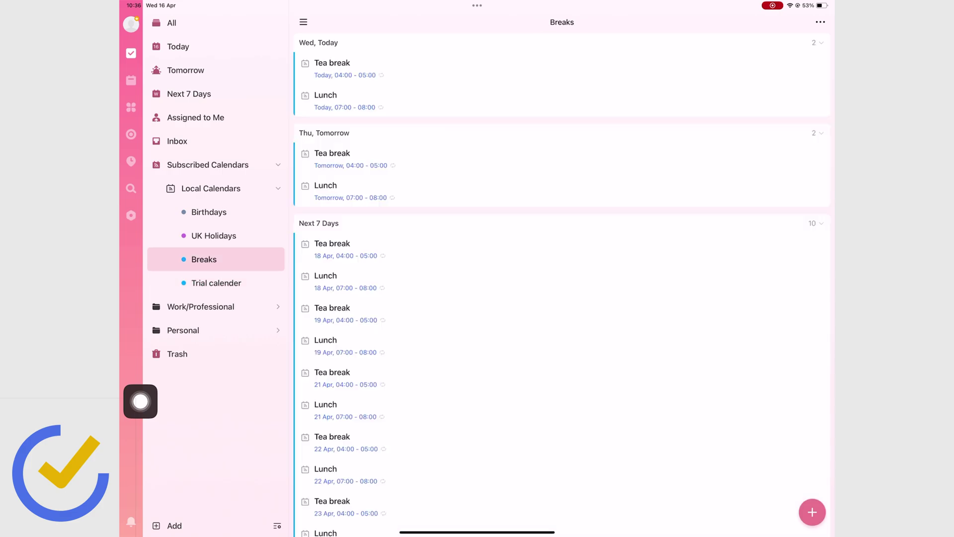
Step: Delete all future Tea break events from the Breaks calendar
{"action": "left_click", "coordinate": [820, 22]}
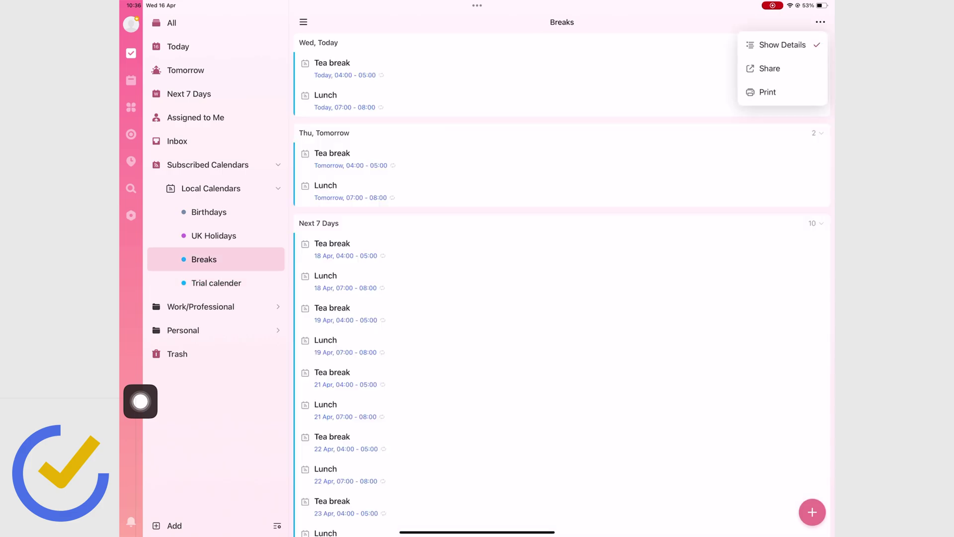
{"action": "left_click", "coordinate": [736, 40]}
{"action": "left_click", "coordinate": [332, 67]}
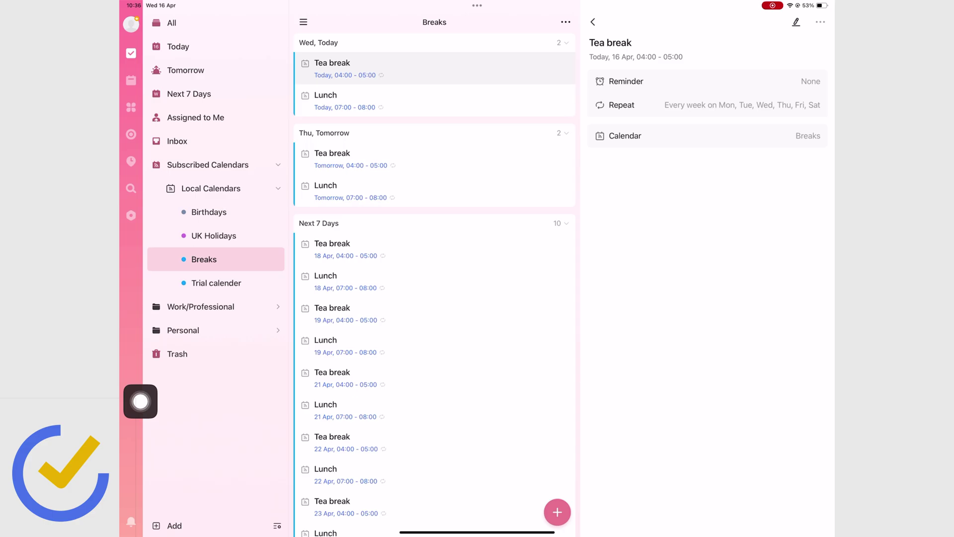
{"action": "left_click", "coordinate": [796, 22]}
{"action": "scroll", "coordinate": [477, 274], "scroll_direction": "down", "scroll_amount": 5}
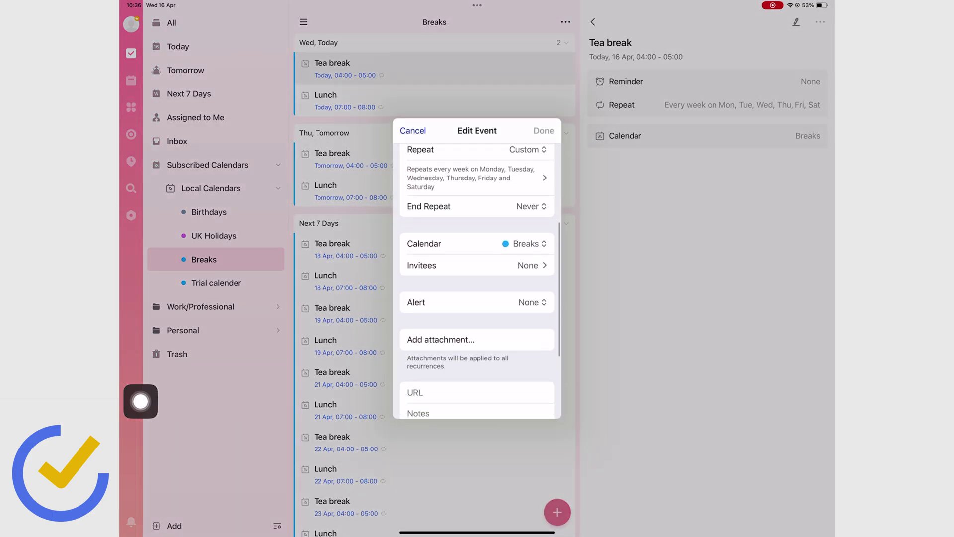
{"action": "scroll", "coordinate": [477, 274], "scroll_direction": "down", "scroll_amount": 5}
{"action": "left_click", "coordinate": [477, 379]}
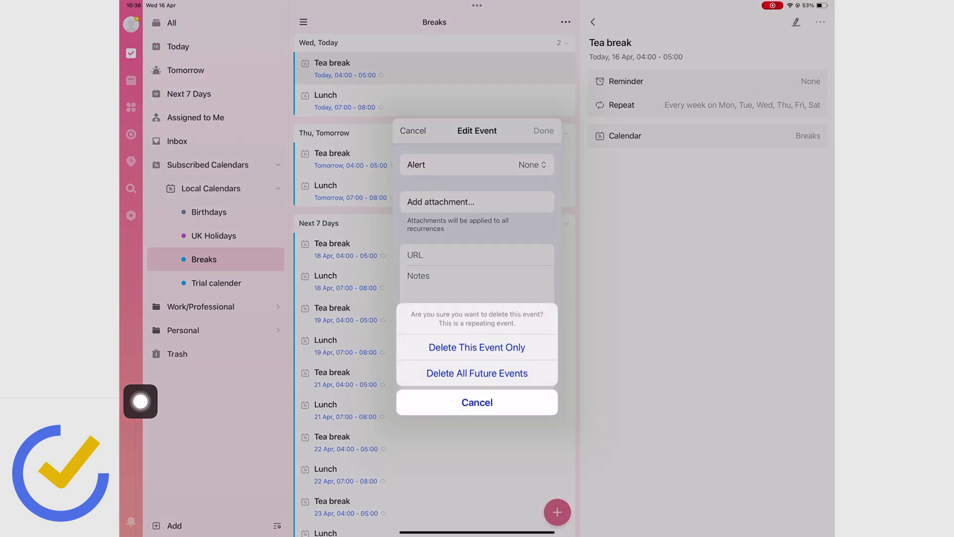
{"action": "left_click", "coordinate": [478, 373]}
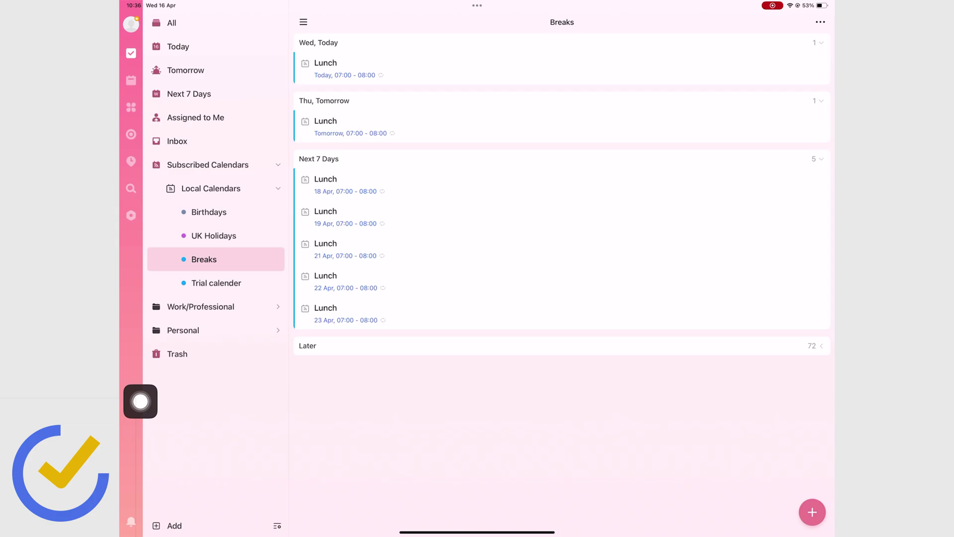
Step: Make the repeating Lunch event end on 18 May
{"action": "left_click", "coordinate": [348, 68]}
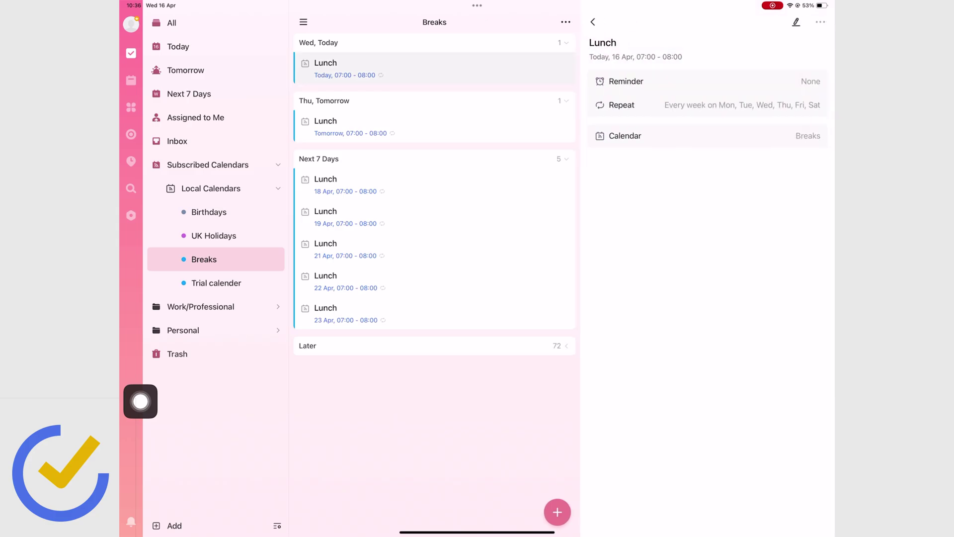
{"action": "left_click", "coordinate": [796, 22]}
{"action": "scroll", "coordinate": [477, 279], "scroll_direction": "down", "scroll_amount": 10}
{"action": "scroll", "coordinate": [477, 279], "scroll_direction": "down", "scroll_amount": 2}
{"action": "scroll", "coordinate": [477, 278], "scroll_direction": "down", "scroll_amount": 3}
{"action": "scroll", "coordinate": [477, 279], "scroll_direction": "up", "scroll_amount": 10}
{"action": "scroll", "coordinate": [477, 278], "scroll_direction": "down", "scroll_amount": 3}
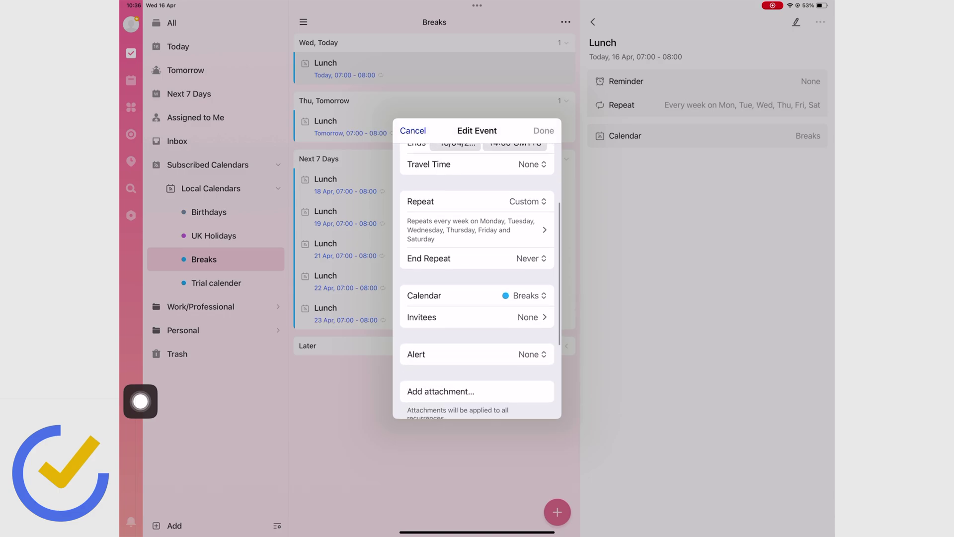
{"action": "left_click", "coordinate": [531, 258]}
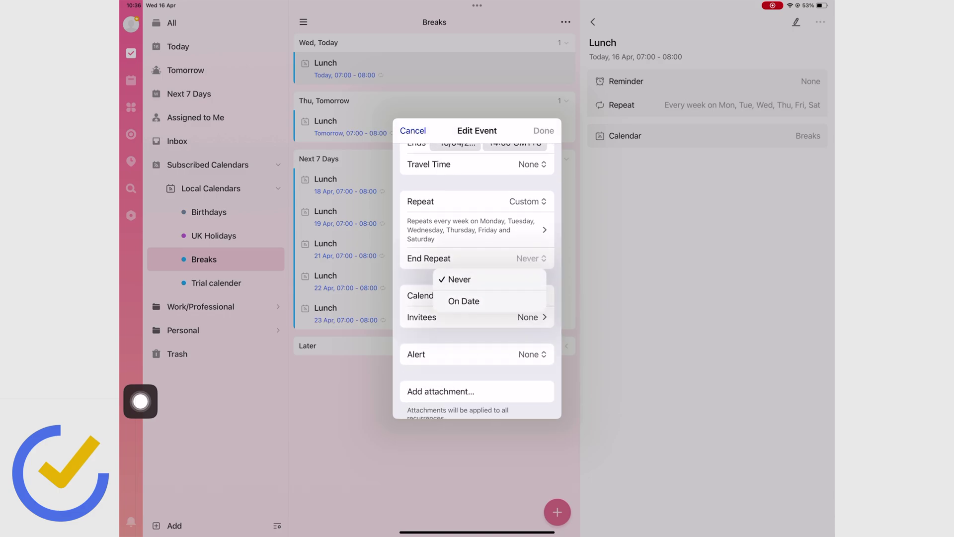
{"action": "left_click", "coordinate": [469, 300]}
{"action": "left_click", "coordinate": [517, 280]}
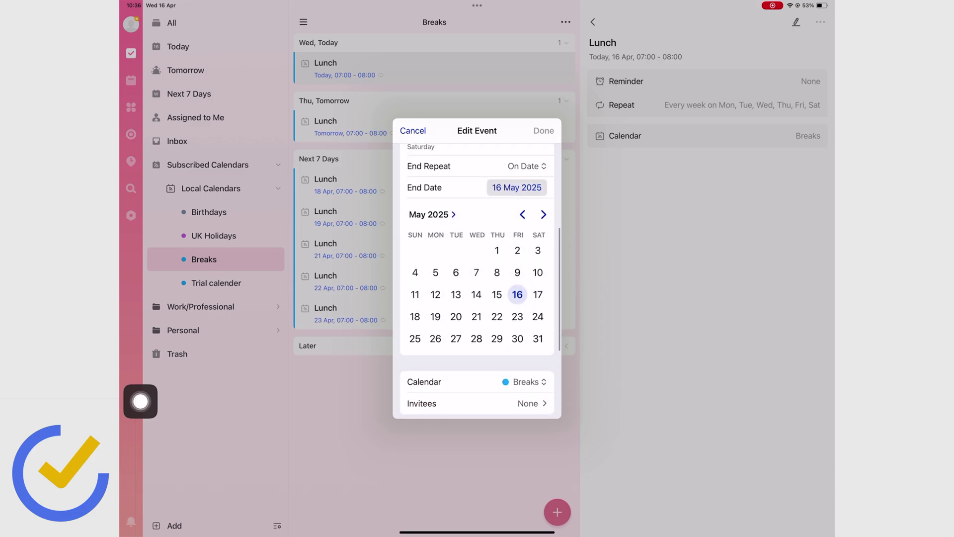
{"action": "left_click", "coordinate": [414, 317]}
Step: Delete all future Lunch events from the Breaks calendar
{"action": "scroll", "coordinate": [477, 278], "scroll_direction": "down", "scroll_amount": 10}
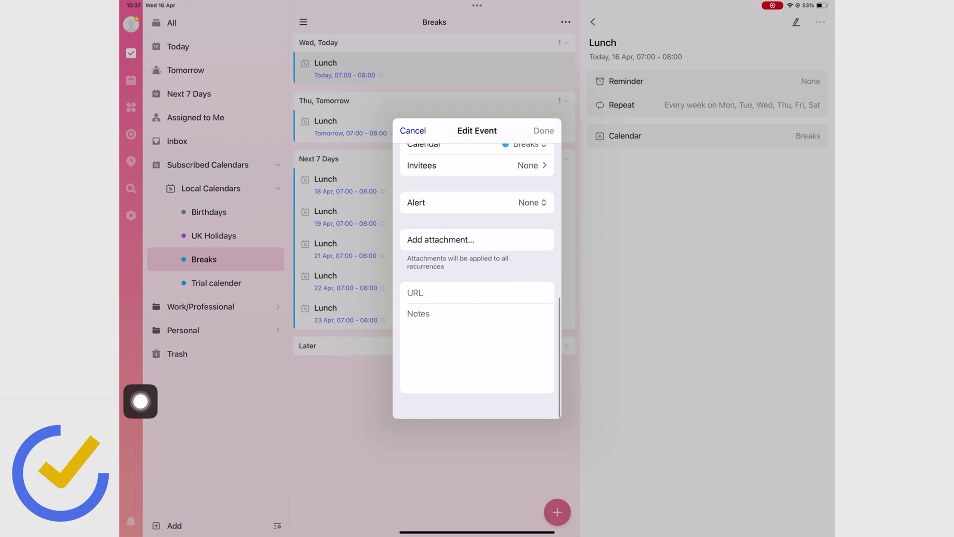
{"action": "scroll", "coordinate": [477, 278], "scroll_direction": "up", "scroll_amount": 10}
{"action": "scroll", "coordinate": [477, 278], "scroll_direction": "down", "scroll_amount": 5}
{"action": "scroll", "coordinate": [477, 278], "scroll_direction": "down", "scroll_amount": 2}
{"action": "scroll", "coordinate": [477, 278], "scroll_direction": "up", "scroll_amount": 5}
{"action": "scroll", "coordinate": [478, 278], "scroll_direction": "up", "scroll_amount": 5}
{"action": "scroll", "coordinate": [477, 278], "scroll_direction": "up", "scroll_amount": 4}
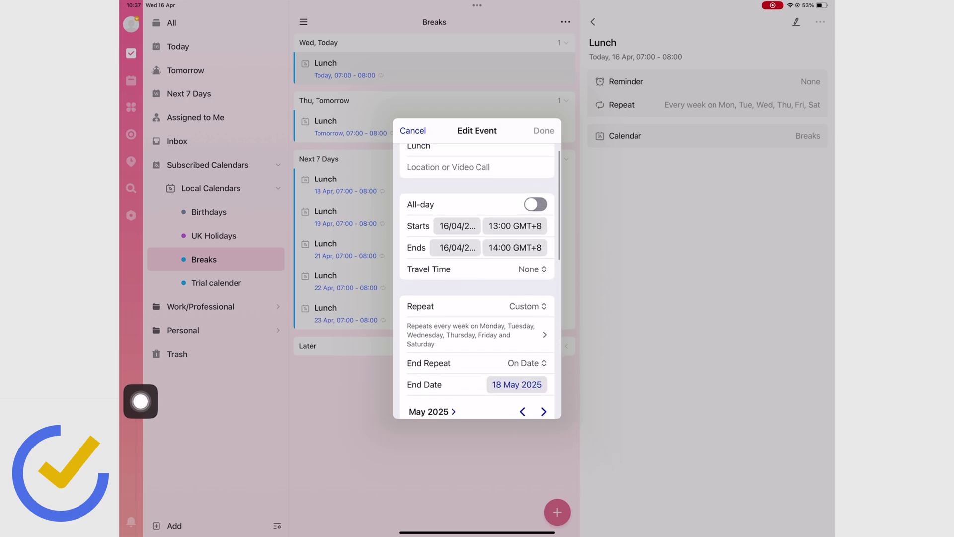
{"action": "scroll", "coordinate": [477, 279], "scroll_direction": "up", "scroll_amount": 2}
{"action": "scroll", "coordinate": [477, 278], "scroll_direction": "up", "scroll_amount": 1}
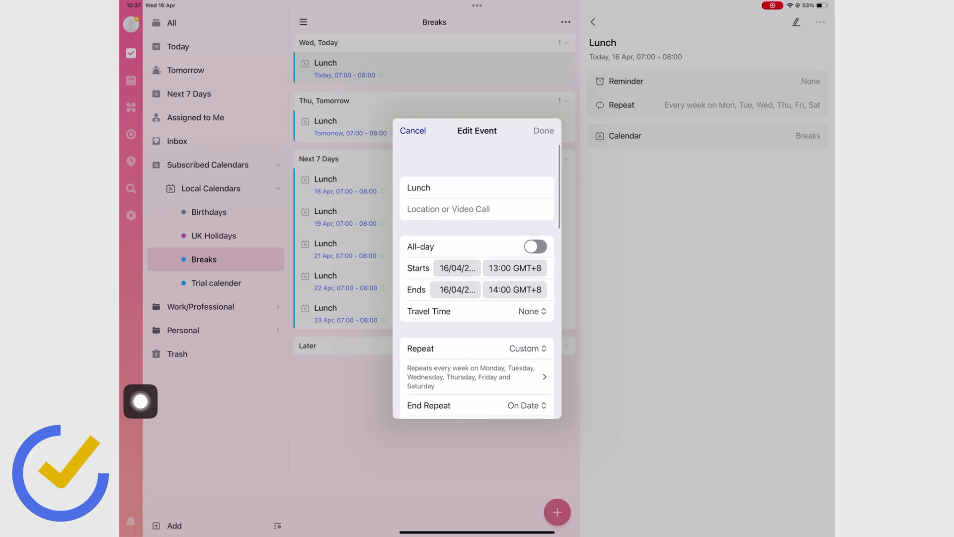
{"action": "scroll", "coordinate": [477, 278], "scroll_direction": "down", "scroll_amount": 1}
{"action": "key", "text": "Escape"}
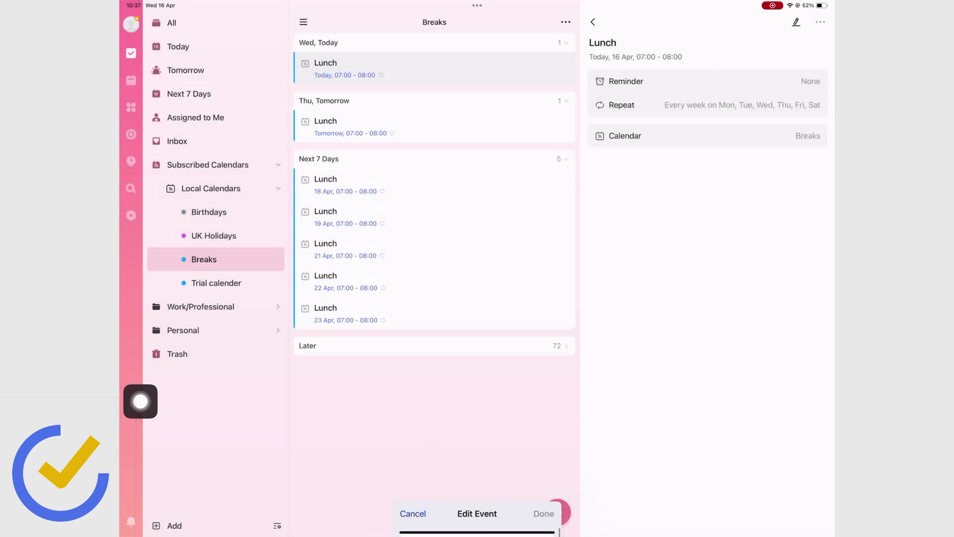
{"action": "left_click", "coordinate": [796, 22]}
{"action": "scroll", "coordinate": [477, 279], "scroll_direction": "down", "scroll_amount": 5}
{"action": "left_click", "coordinate": [477, 379]}
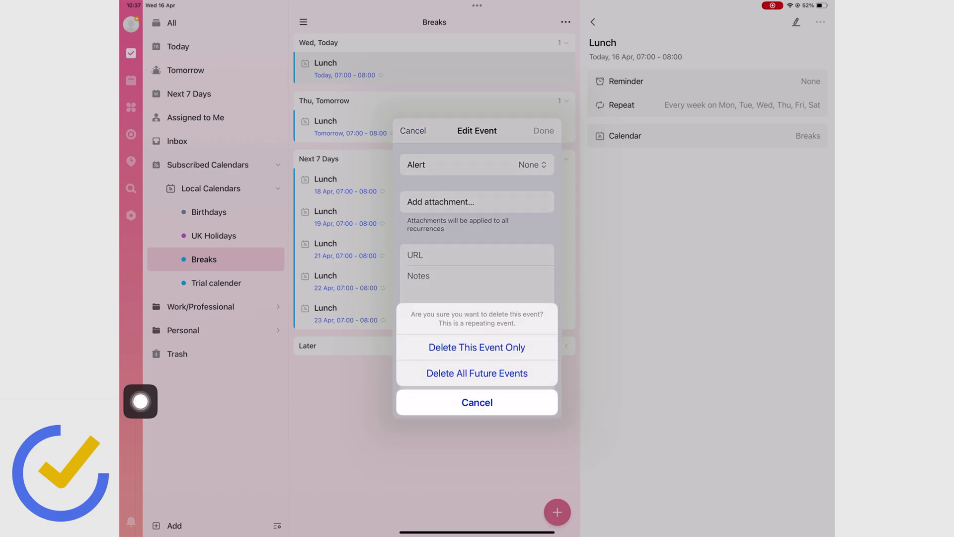
{"action": "left_click", "coordinate": [477, 373]}
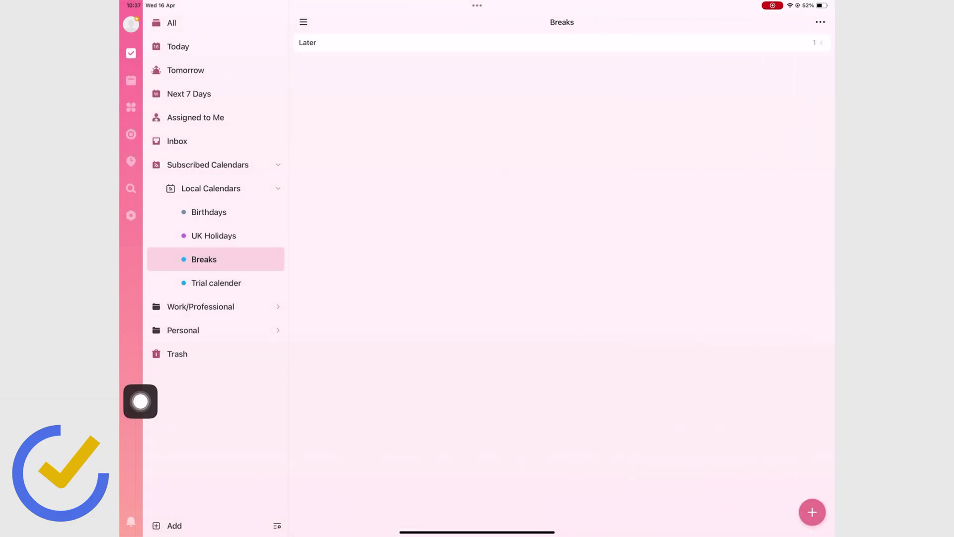
Step: Create an all-day 'Digital conference' event ending 25 Apr and add it as a Live Activity
{"action": "left_click", "coordinate": [812, 512]}
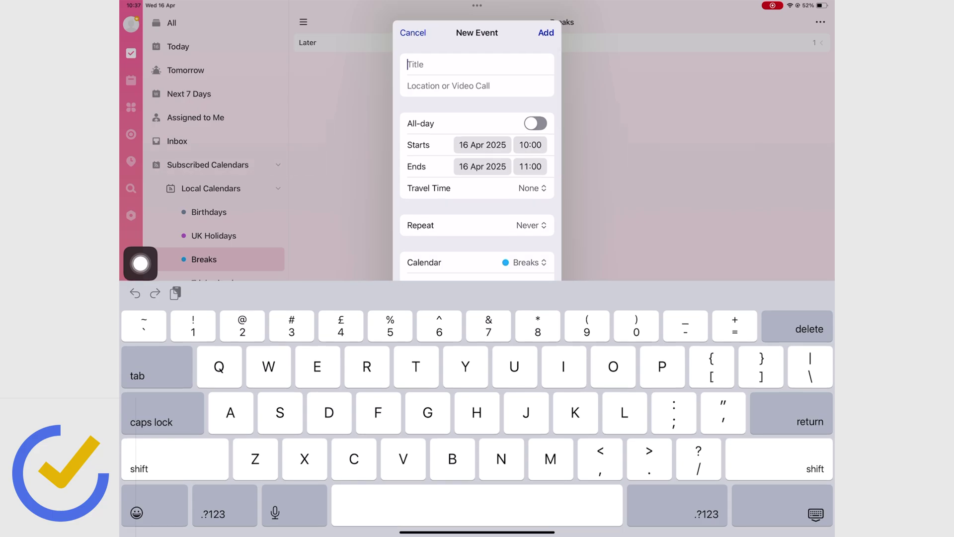
{"action": "left_click", "coordinate": [535, 123]}
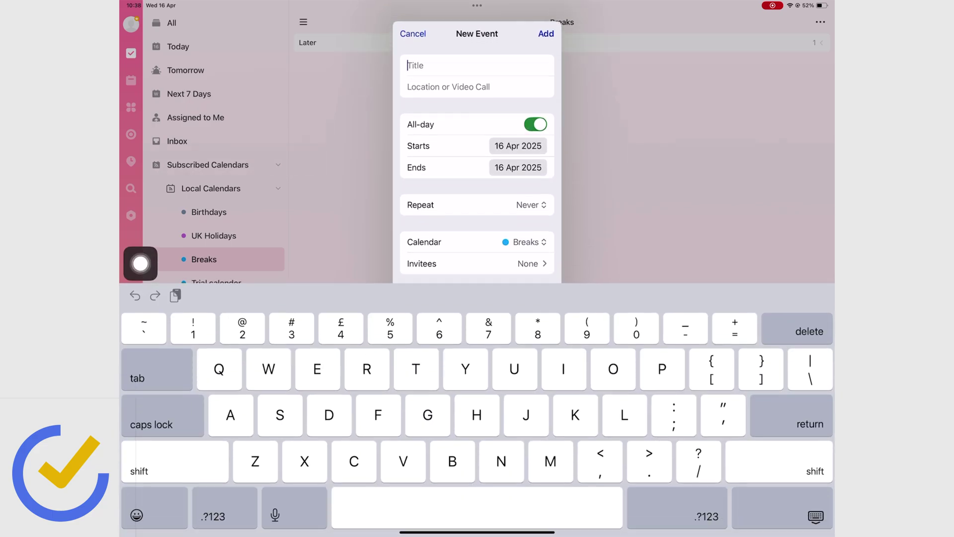
{"action": "type", "text": "D"}
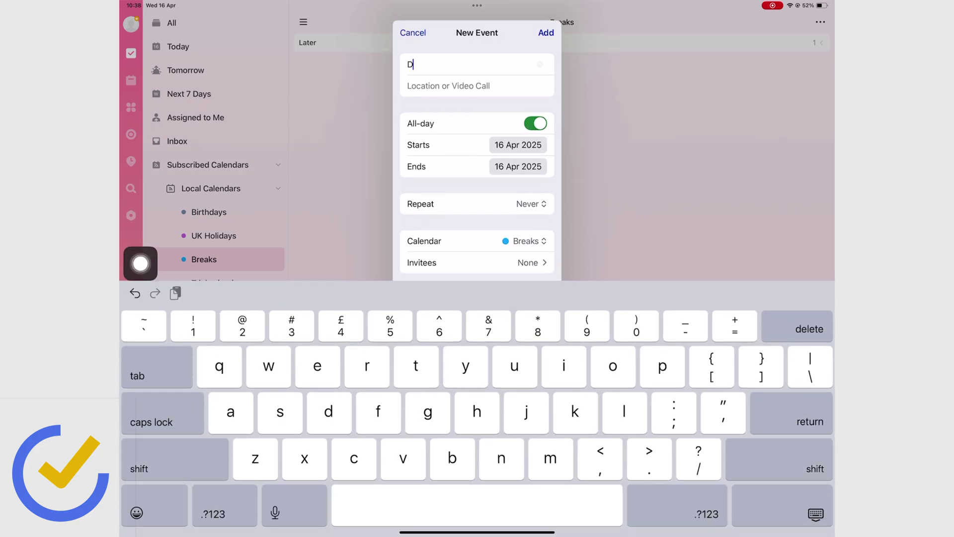
{"action": "type", "text": "igital conference"}
{"action": "left_click", "coordinate": [517, 166]}
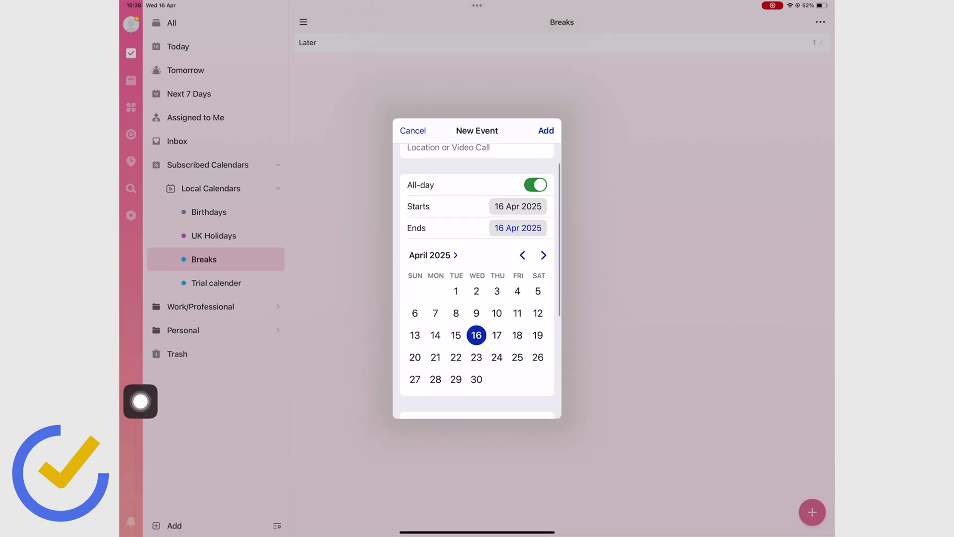
{"action": "left_click", "coordinate": [436, 357]}
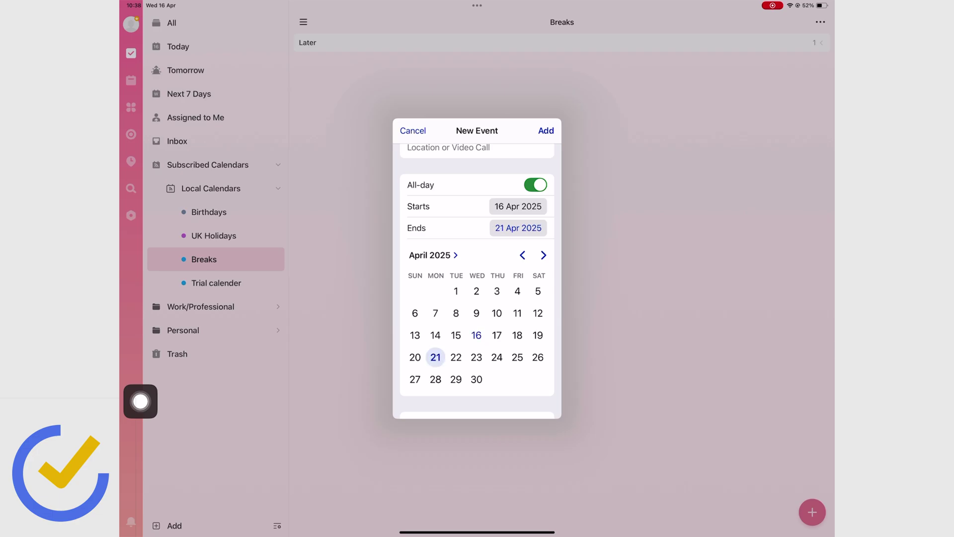
{"action": "left_click", "coordinate": [518, 357]}
{"action": "left_click", "coordinate": [547, 130]}
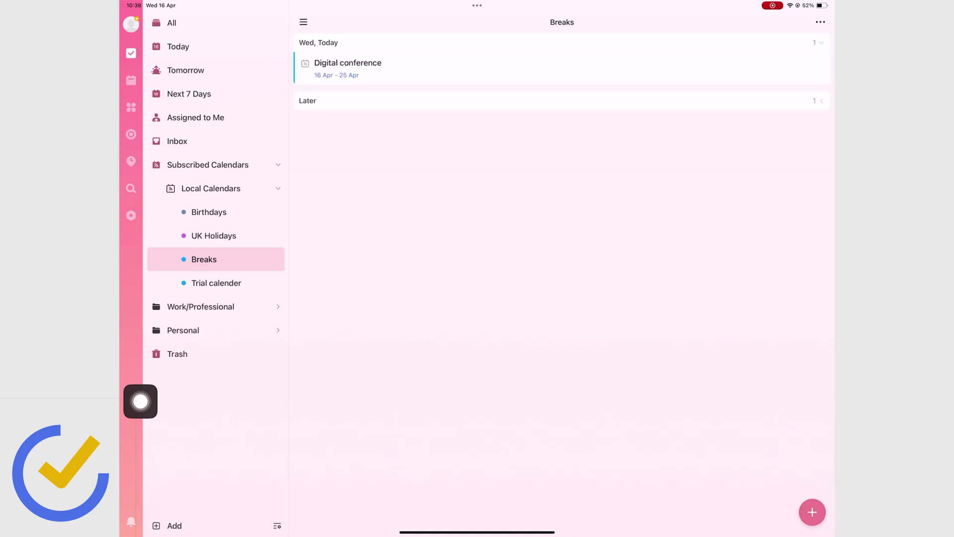
{"action": "right_click", "coordinate": [348, 65]}
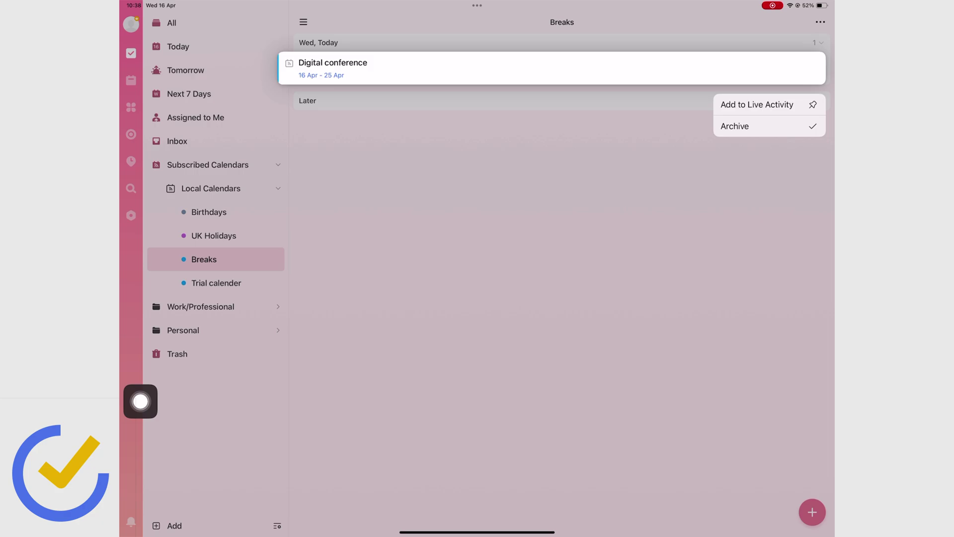
{"action": "left_click", "coordinate": [757, 104]}
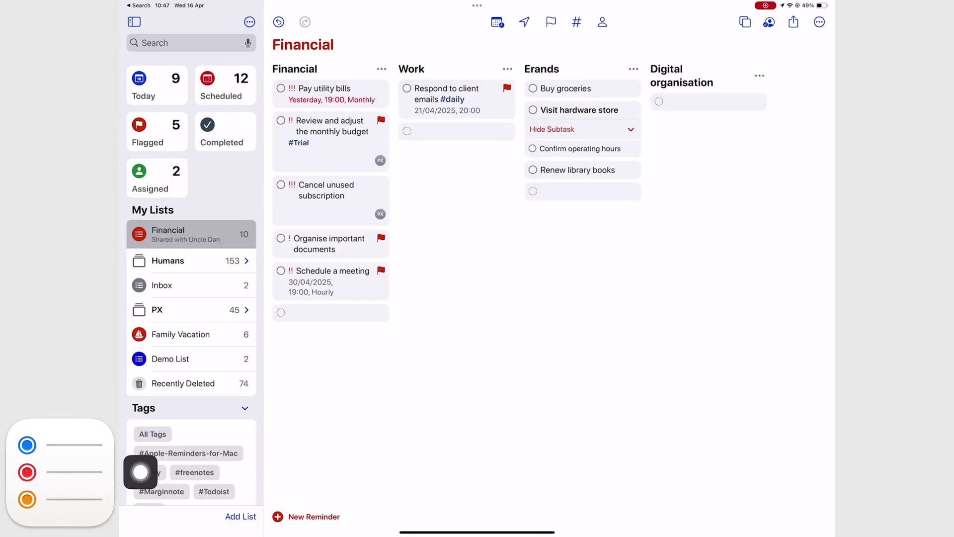
Step: Complete five Financial reminders, including Review and adjust the monthly budget and Pay utility bills
{"action": "left_click", "coordinate": [281, 271]}
{"action": "left_click", "coordinate": [281, 238]}
{"action": "left_click", "coordinate": [281, 184]}
{"action": "left_click", "coordinate": [280, 120]}
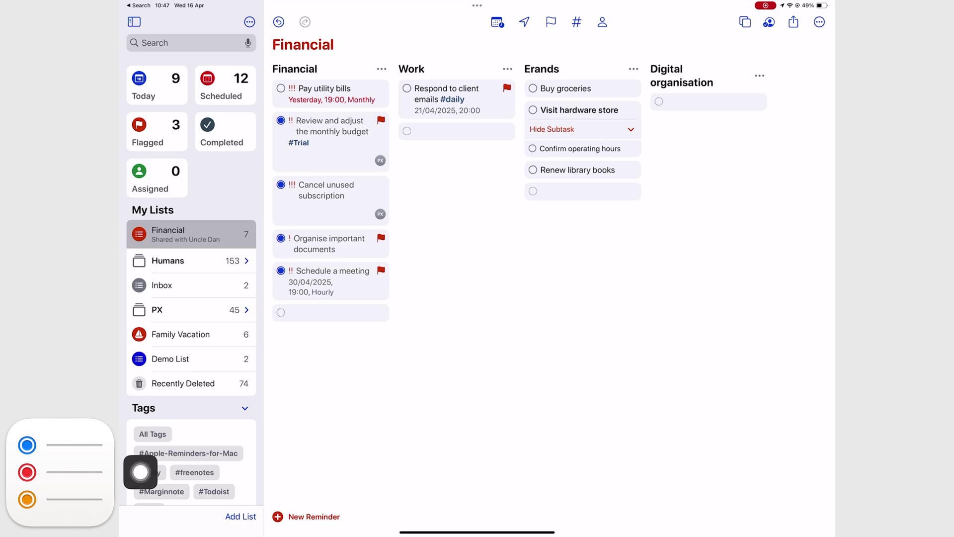
{"action": "left_click", "coordinate": [281, 88]}
Step: Complete four Erands reminders including Buy groceries, plus Respond to client emails and Schedule a meeting
{"action": "left_click", "coordinate": [533, 170]}
{"action": "left_click", "coordinate": [532, 148]}
{"action": "left_click", "coordinate": [533, 110]}
{"action": "left_click", "coordinate": [533, 88]}
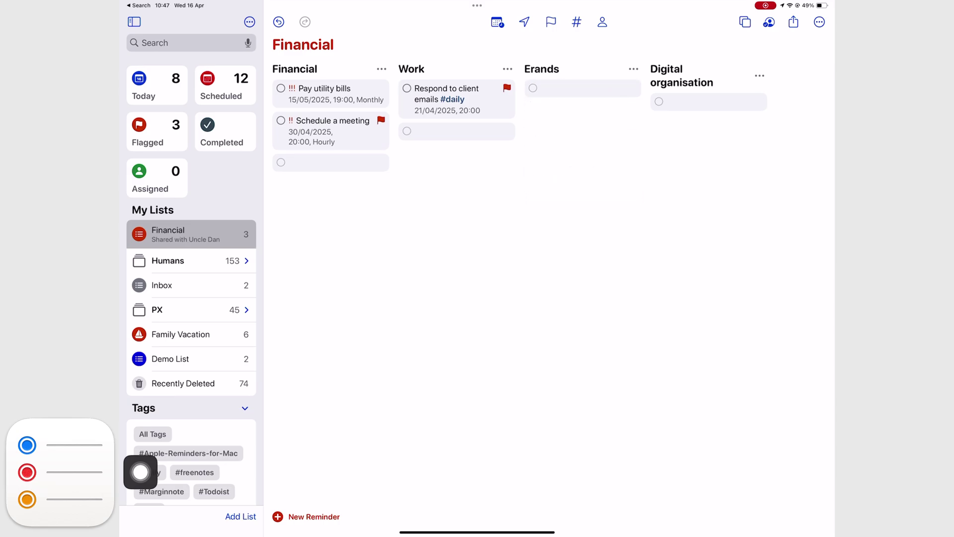
{"action": "left_click", "coordinate": [406, 88]}
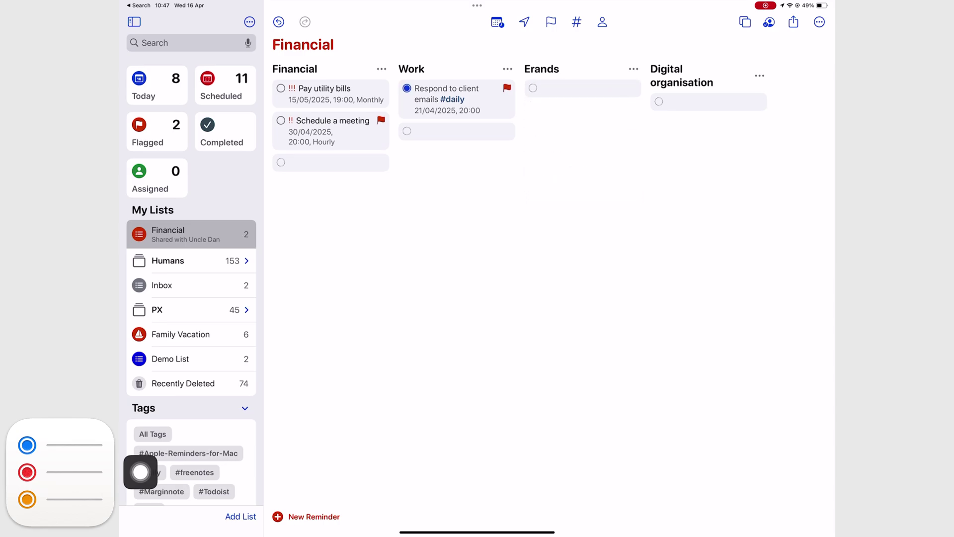
{"action": "left_click", "coordinate": [280, 120]}
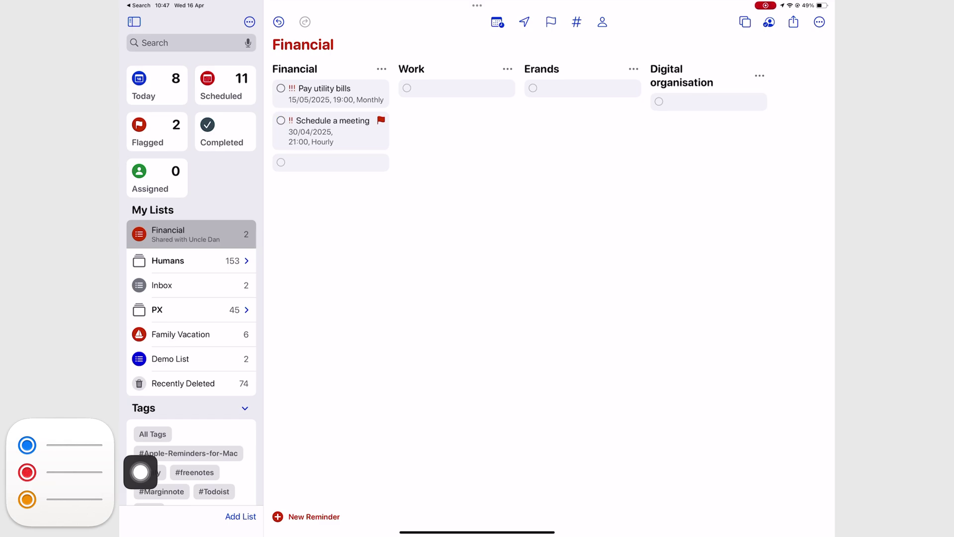
Step: Show the Completed list with its 119 finished reminders
{"action": "left_click", "coordinate": [225, 132]}
{"action": "scroll", "coordinate": [549, 295], "scroll_direction": "down", "scroll_amount": 15}
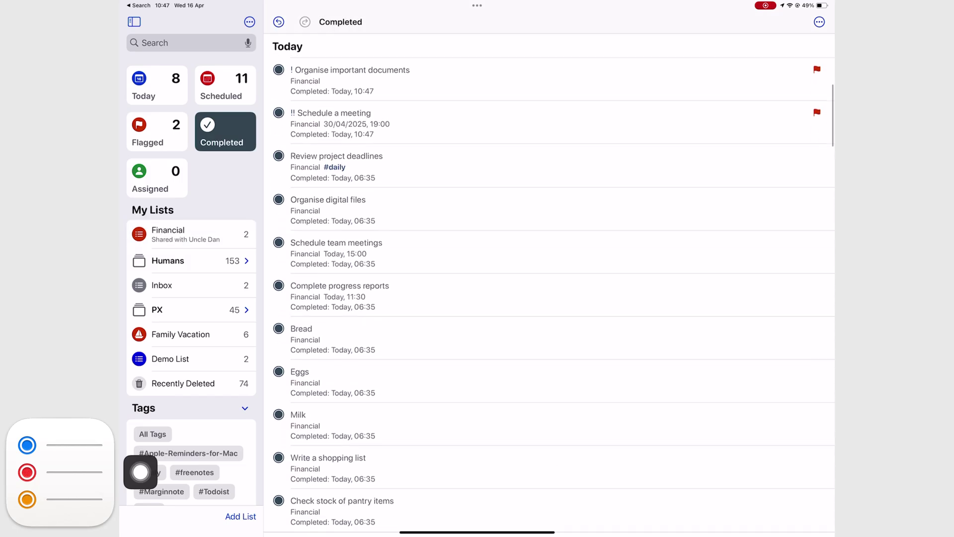
{"action": "scroll", "coordinate": [549, 295], "scroll_direction": "up", "scroll_amount": 15}
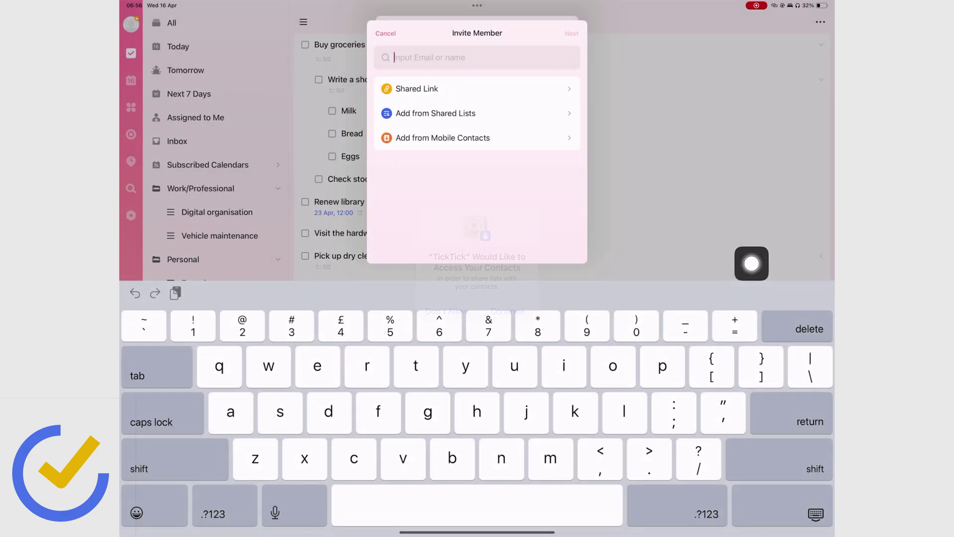
{"action": "left_click", "coordinate": [442, 89]}
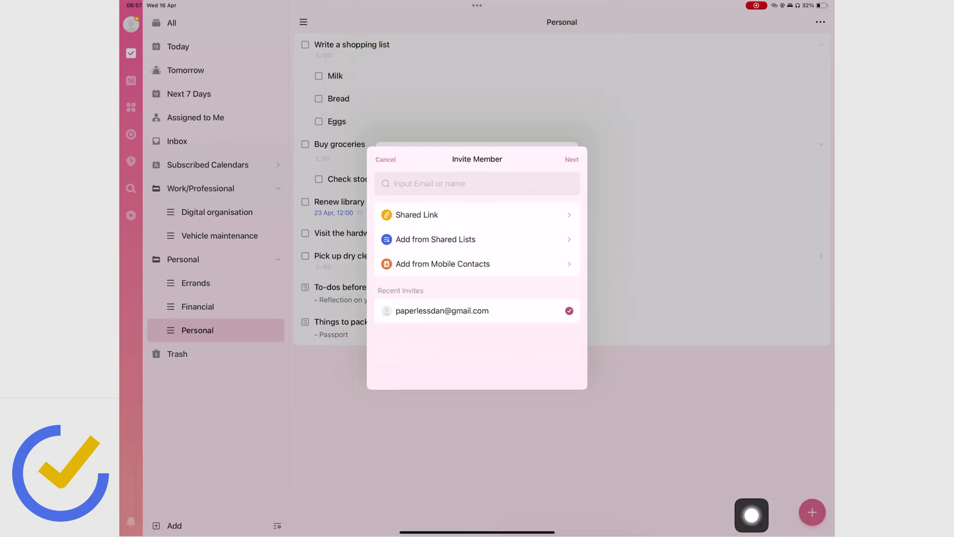
{"action": "left_click", "coordinate": [572, 159]}
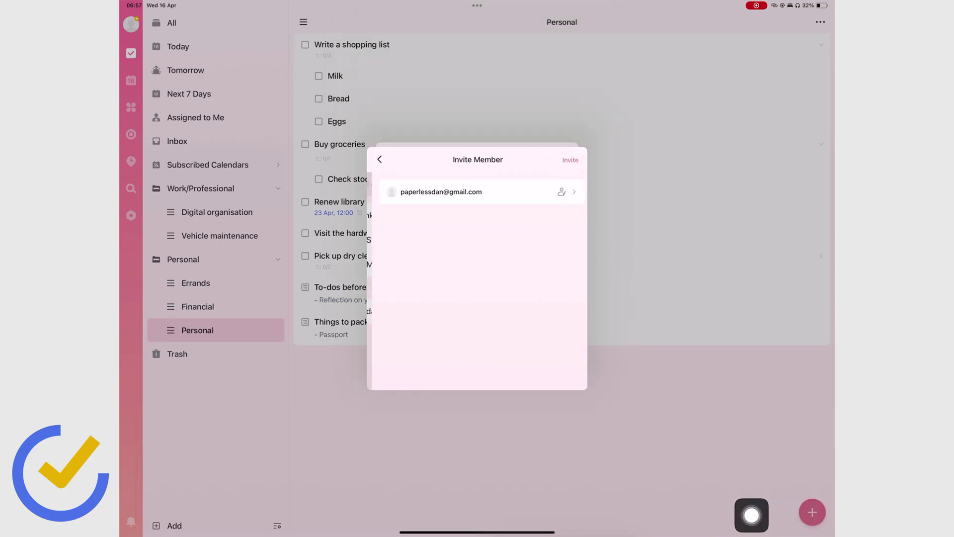
{"action": "left_click", "coordinate": [561, 190]}
{"action": "left_click", "coordinate": [569, 207]}
{"action": "left_click", "coordinate": [379, 159]}
{"action": "left_click", "coordinate": [570, 159]}
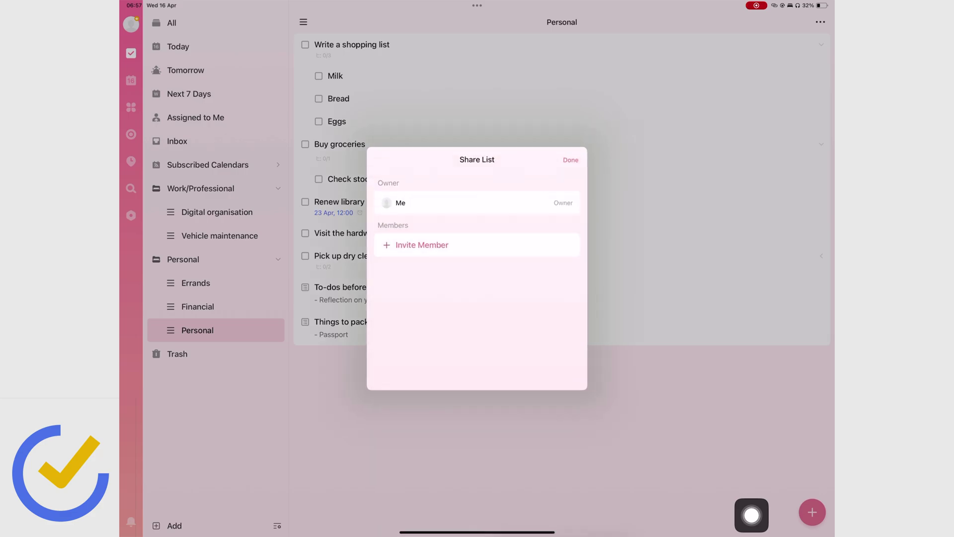
{"action": "left_click", "coordinate": [570, 159]}
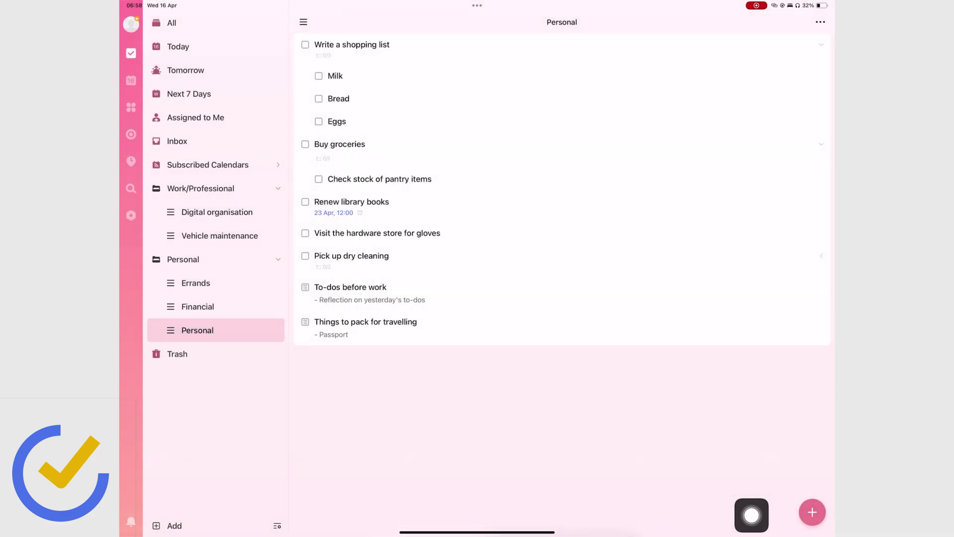
Step: Post two comments on the hardware store task: 'comments are fun!…' with a smiley, and 'IT IS RIDICULOUS!'
{"action": "type", "text": "comments are fun! At least everything is in one place. Imagine the set up in Apple Reminders!!"}
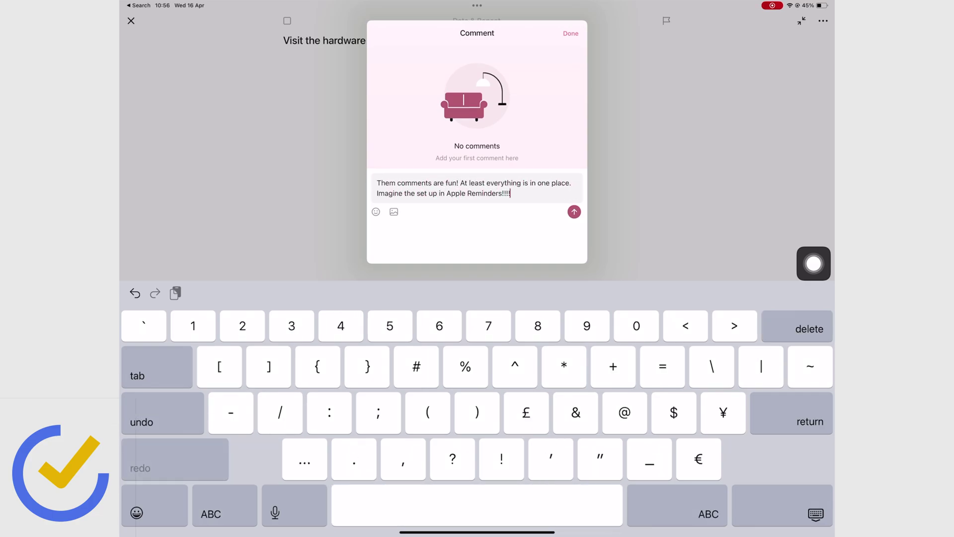
{"action": "type", "text": "!!"}
{"action": "left_click", "coordinate": [363, 470]}
{"action": "left_click", "coordinate": [574, 254]}
{"action": "type", "text": "IT IS"}
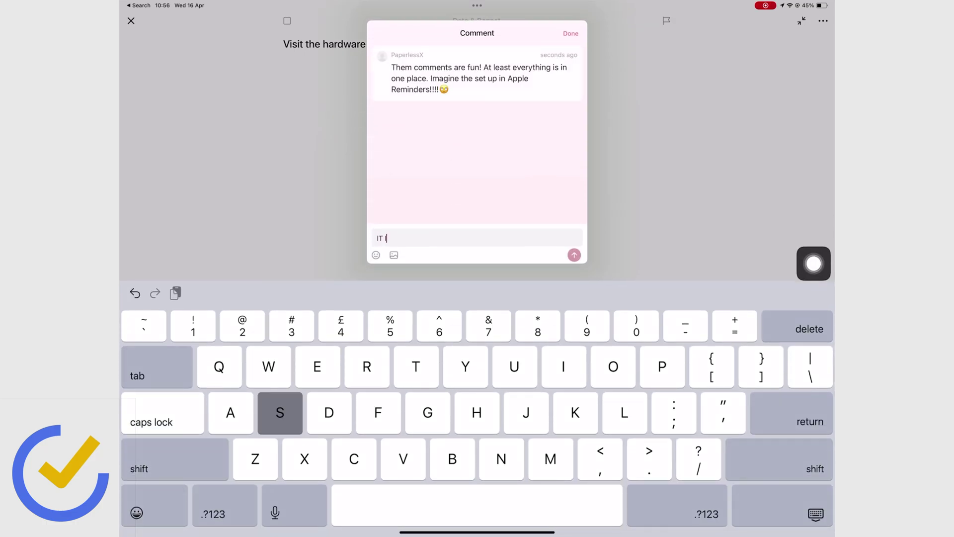
{"action": "type", "text": " RIDICULOUS!"}
{"action": "key", "text": "Return"}
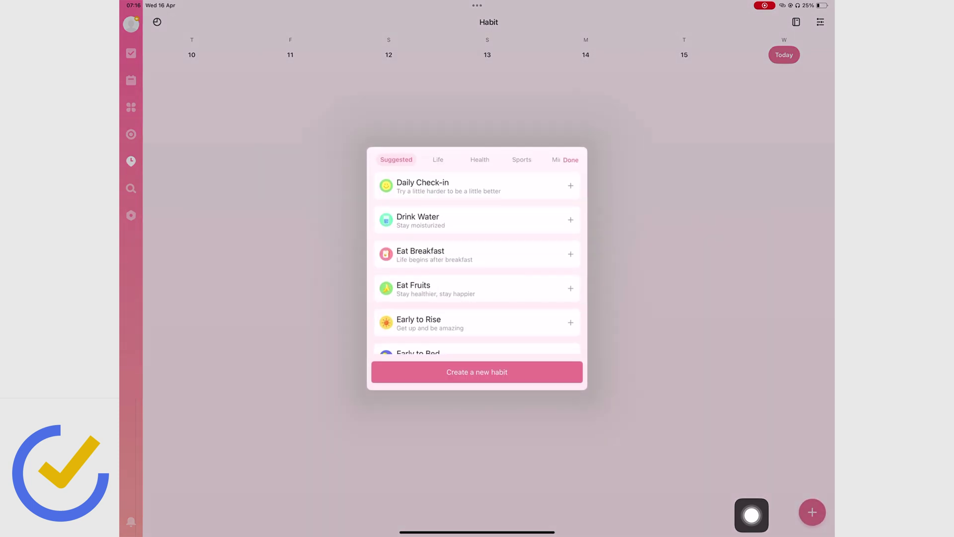
Step: Add the suggested Early to Rise habit, repeating weekly on three days per week
{"action": "left_click", "coordinate": [571, 322]}
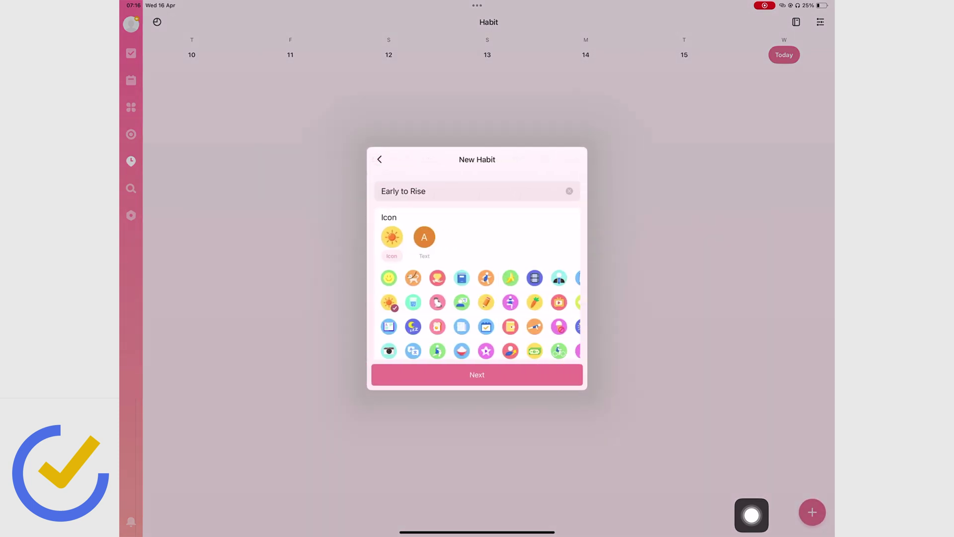
{"action": "scroll", "coordinate": [477, 268], "scroll_direction": "down", "scroll_amount": 3}
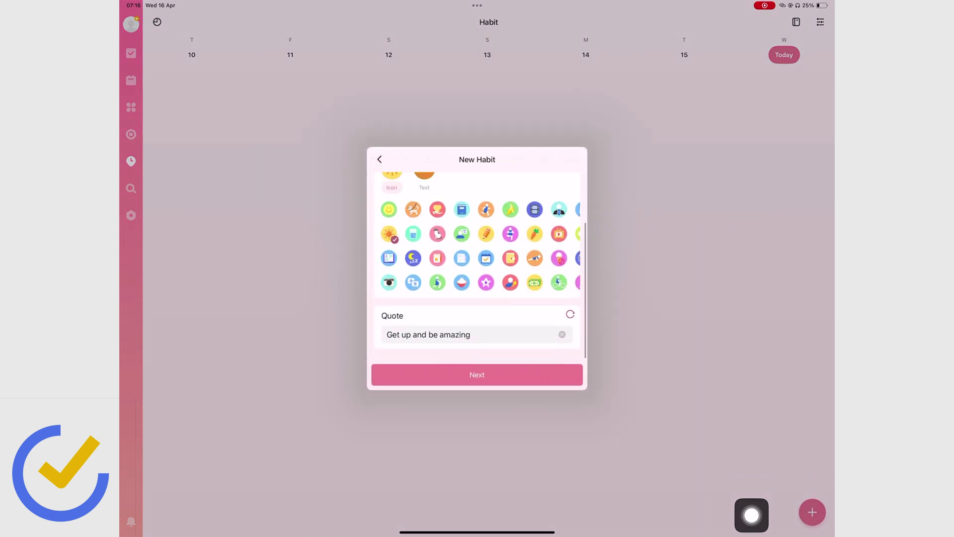
{"action": "left_click", "coordinate": [477, 375]}
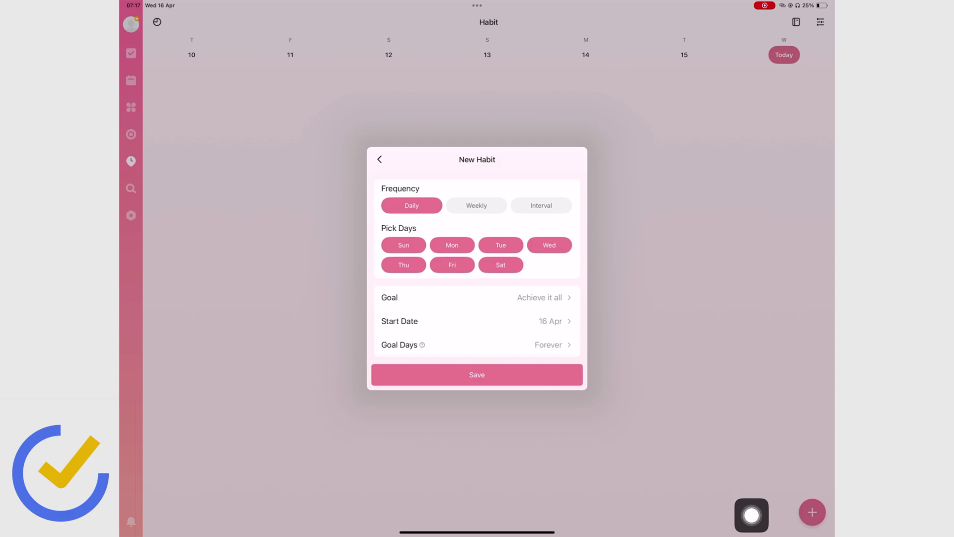
{"action": "left_click", "coordinate": [500, 264]}
{"action": "left_click", "coordinate": [500, 245]}
{"action": "left_click", "coordinate": [452, 245]}
{"action": "left_click", "coordinate": [477, 205]}
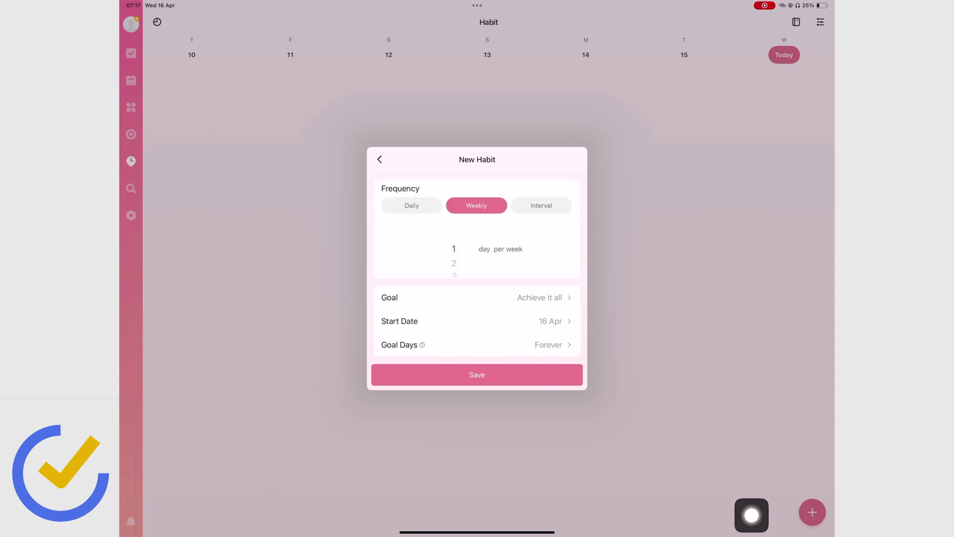
{"action": "left_click_drag", "start_coordinate": [454, 263], "coordinate": [454, 235]}
{"action": "left_click", "coordinate": [477, 374]}
Step: In Habit Settings, turn on Sort by Check-in Status and set the reminder ringtone to Chimes
{"action": "left_click", "coordinate": [796, 22]}
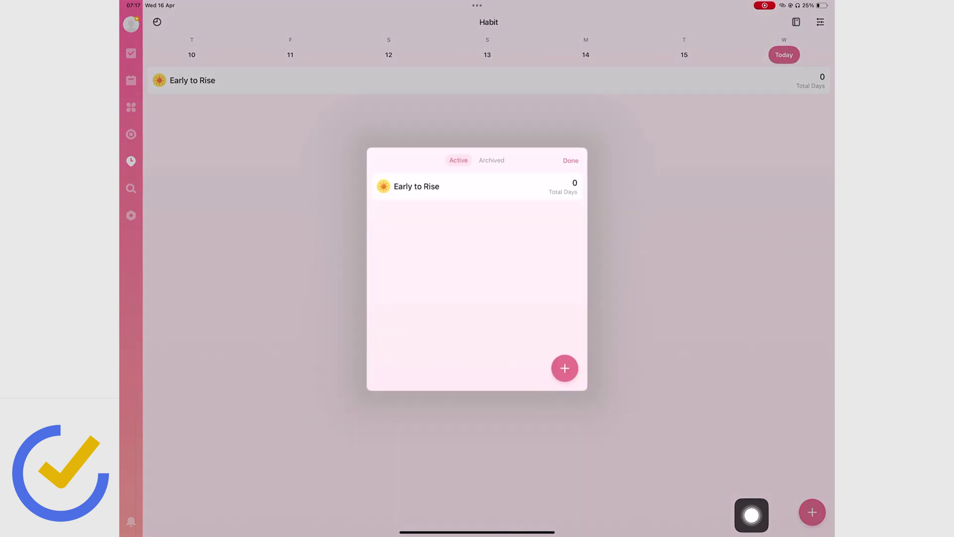
{"action": "left_click", "coordinate": [570, 160]}
{"action": "left_click", "coordinate": [820, 22]}
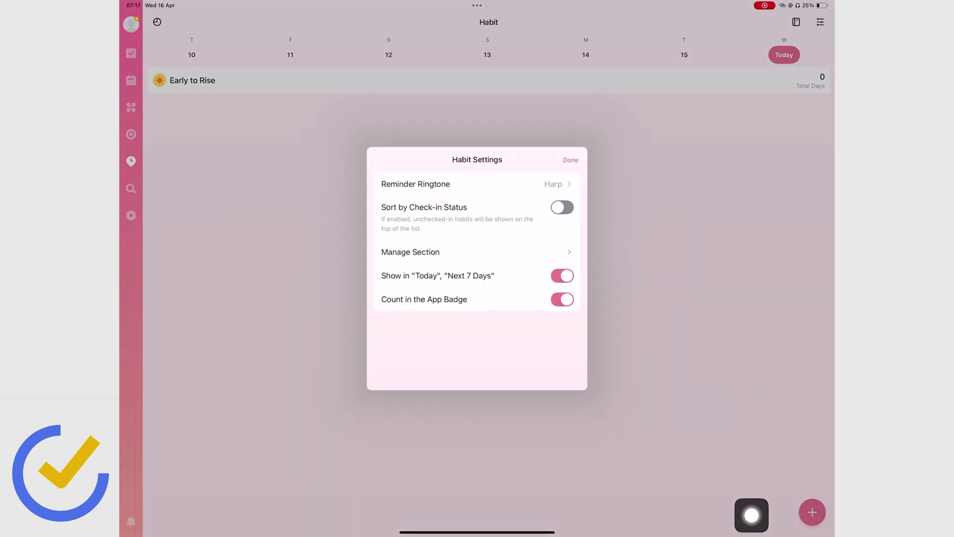
{"action": "left_click", "coordinate": [562, 207]}
{"action": "left_click", "coordinate": [415, 184]}
{"action": "left_click", "coordinate": [409, 265]}
{"action": "left_click", "coordinate": [379, 159]}
{"action": "left_click", "coordinate": [569, 159]}
Step: Check in the Early to Rise habit for today
{"action": "left_click", "coordinate": [193, 80]}
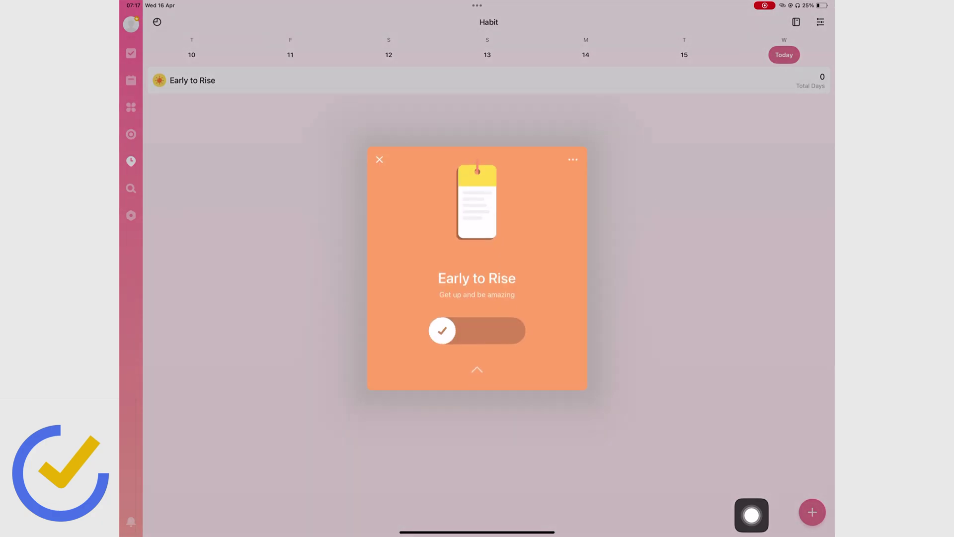
{"action": "left_click_drag", "start_coordinate": [442, 330], "coordinate": [512, 331]}
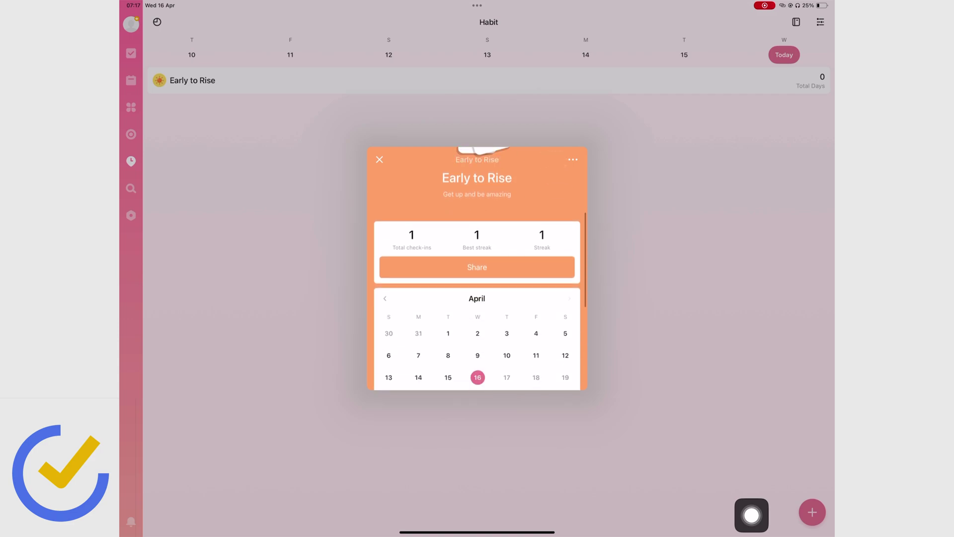
{"action": "scroll", "coordinate": [477, 298], "scroll_direction": "down", "scroll_amount": 4}
{"action": "scroll", "coordinate": [477, 298], "scroll_direction": "up", "scroll_amount": 3}
{"action": "scroll", "coordinate": [477, 278], "scroll_direction": "down", "scroll_amount": 2}
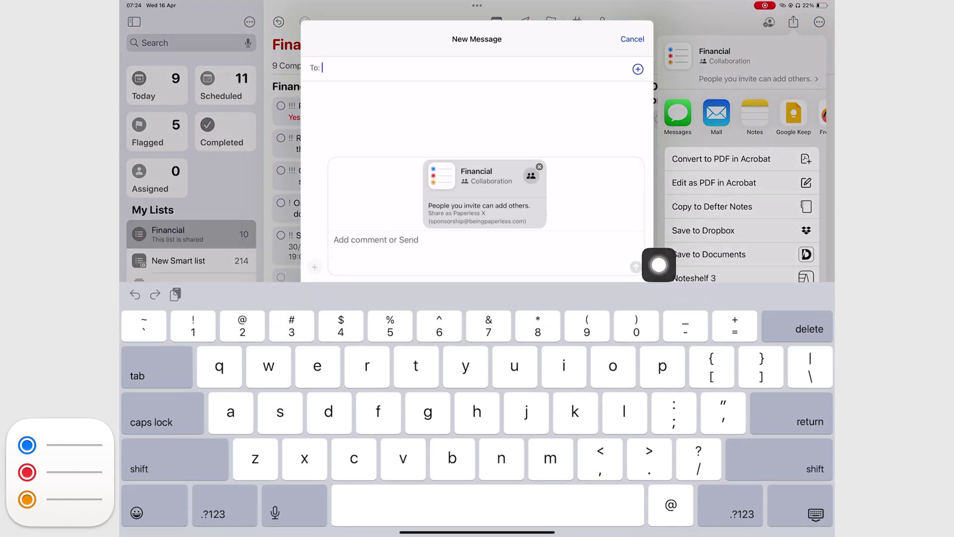
Step: Address the Financial list invite to the contact matching 'a' and send it as an iMessage
{"action": "type", "text": "a"}
{"action": "key", "text": "Return"}
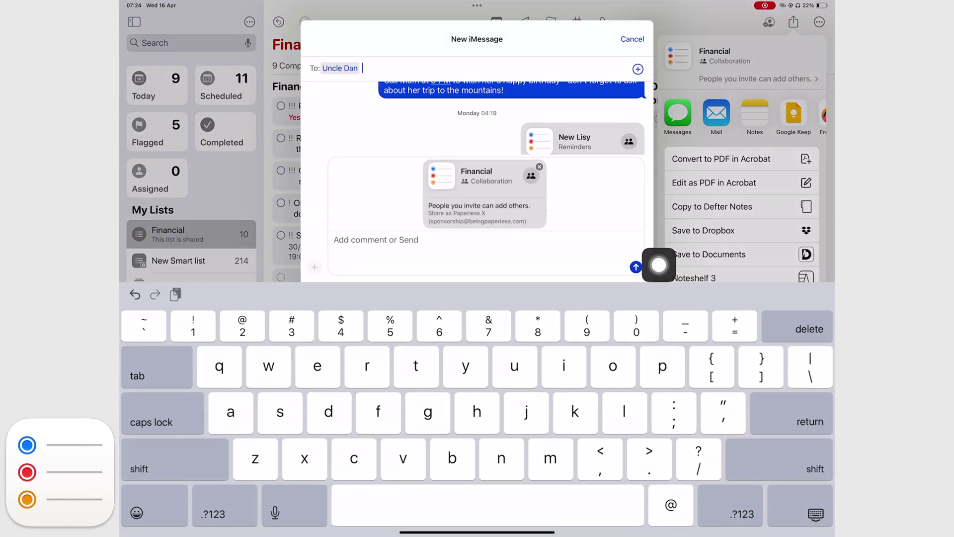
{"action": "left_click", "coordinate": [636, 267]}
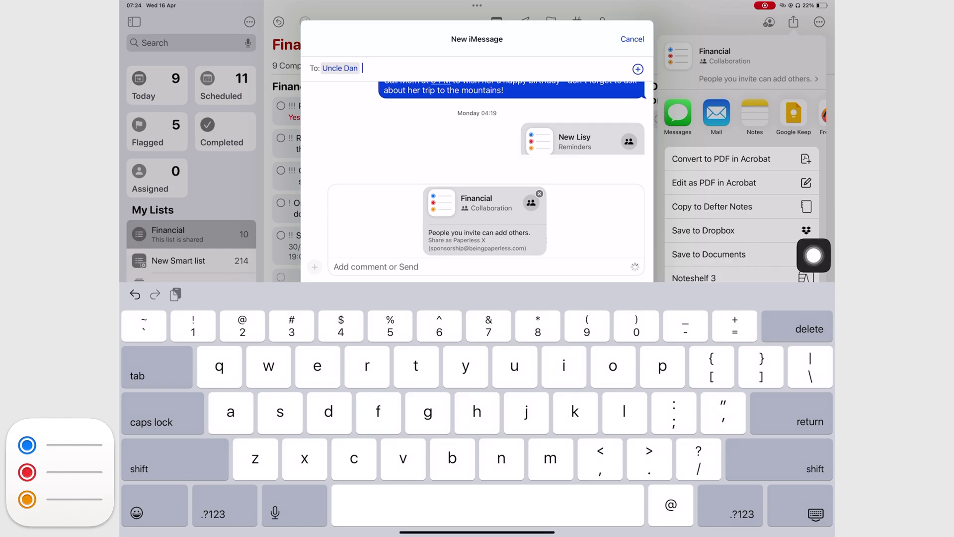